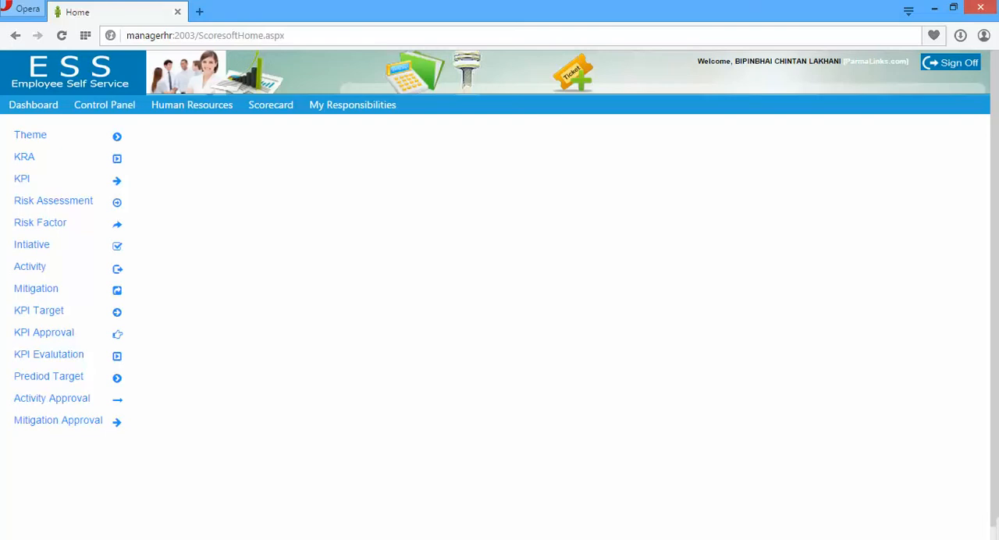
Open the Employee Profile page under Human Resources and try to look up an employee ID
mouse_move(192, 105)
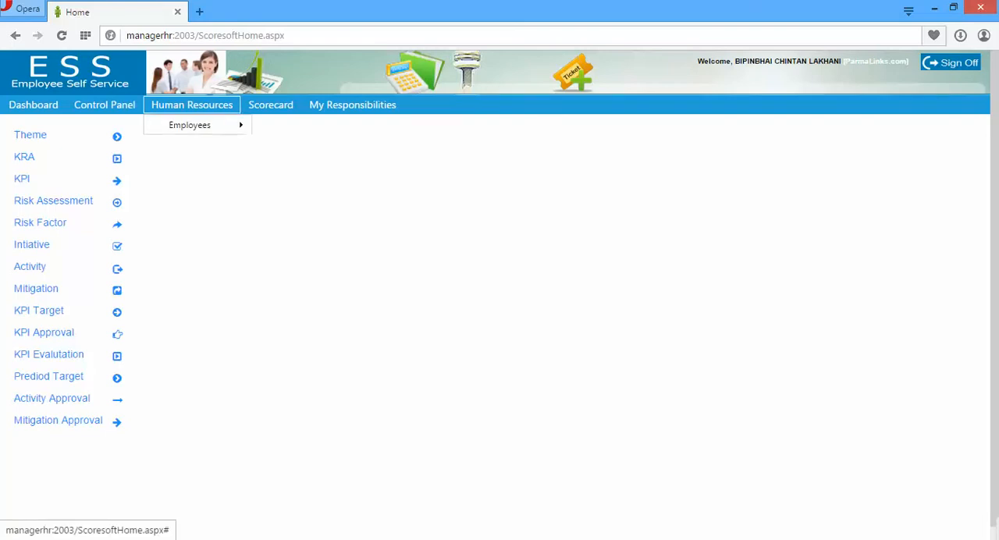
mouse_move(190, 125)
mouse_move(285, 128)
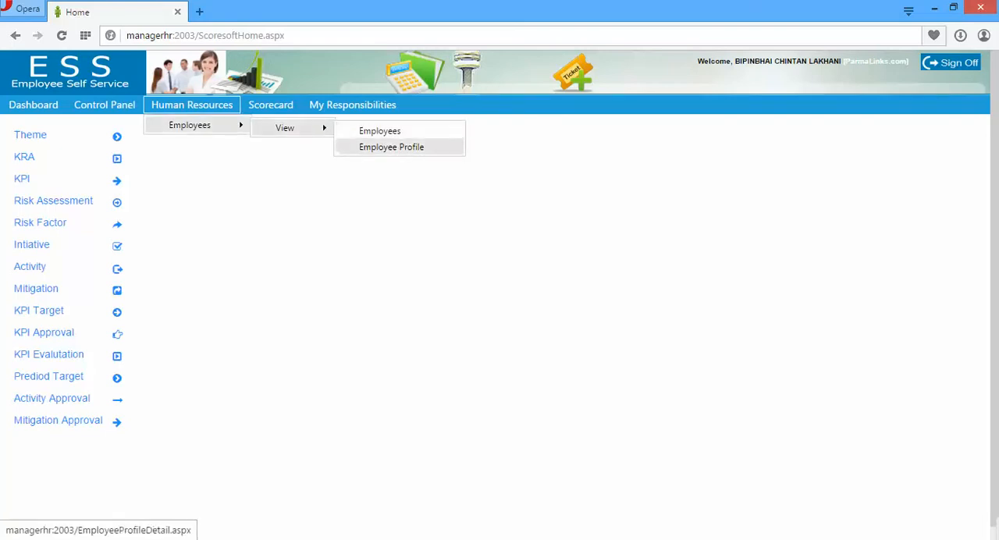
click(391, 146)
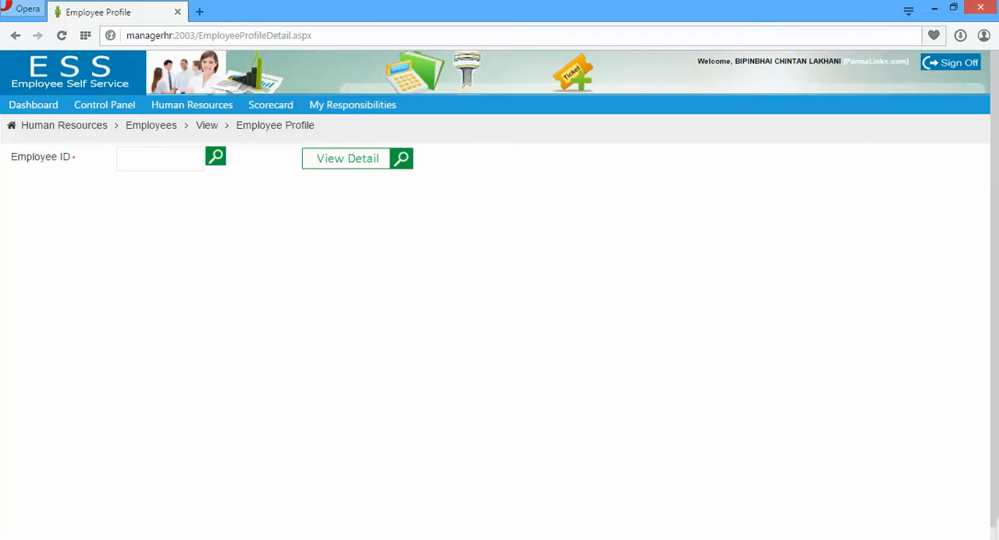
mouse_move(105, 105)
click(215, 157)
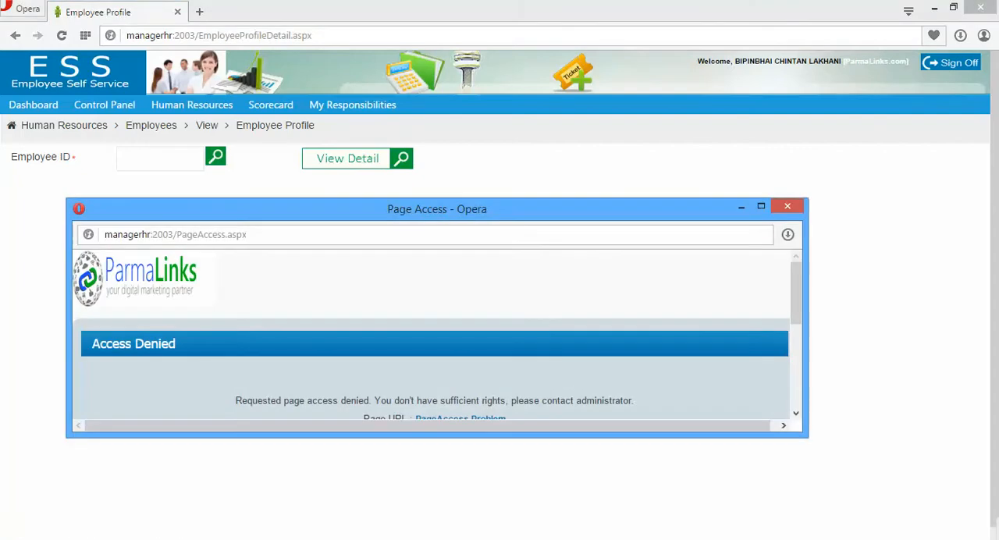
click(787, 206)
Open the Employees list from the Human Resources employee views
mouse_move(191, 104)
mouse_move(189, 125)
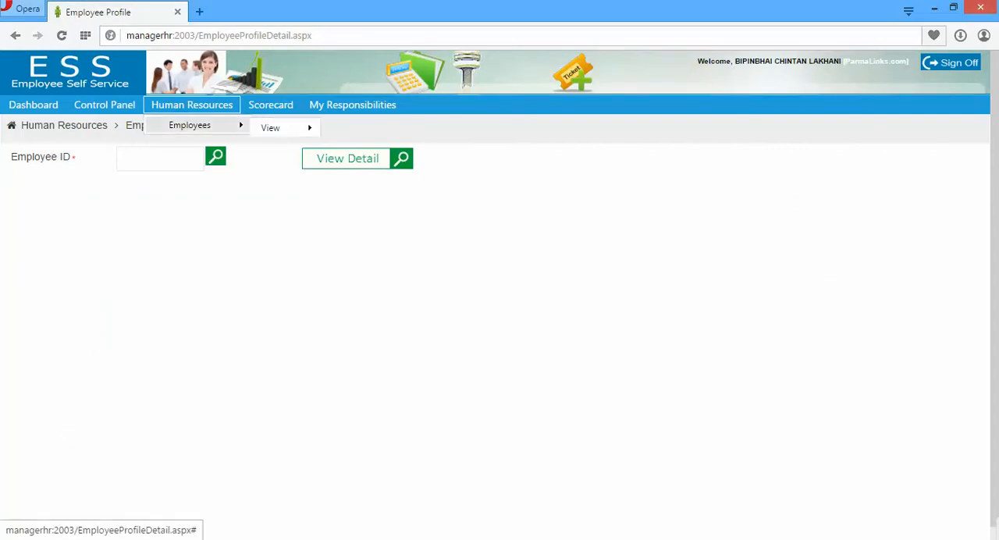
mouse_move(285, 128)
click(351, 132)
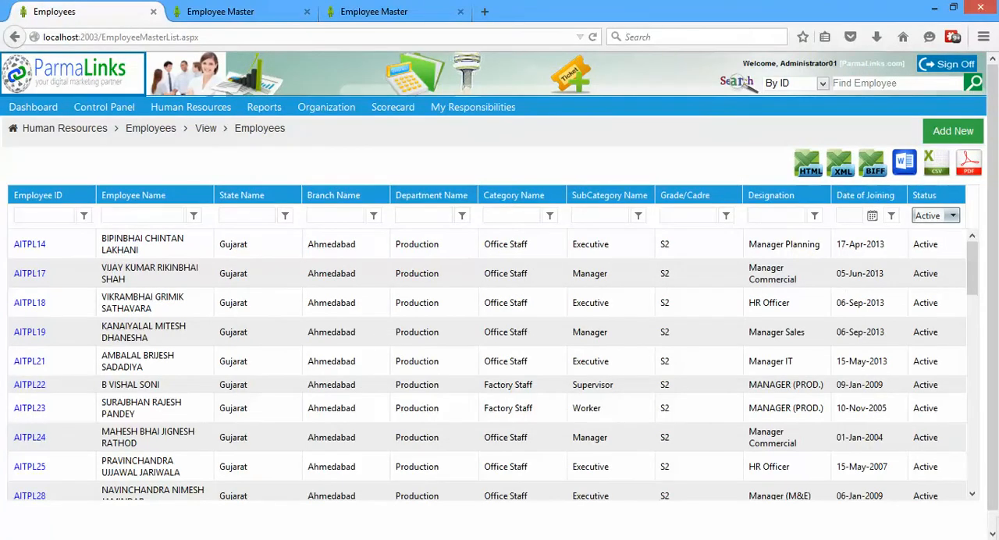
Open the Themes list in the Scorecard setup and start defining a new theme
mouse_move(392, 108)
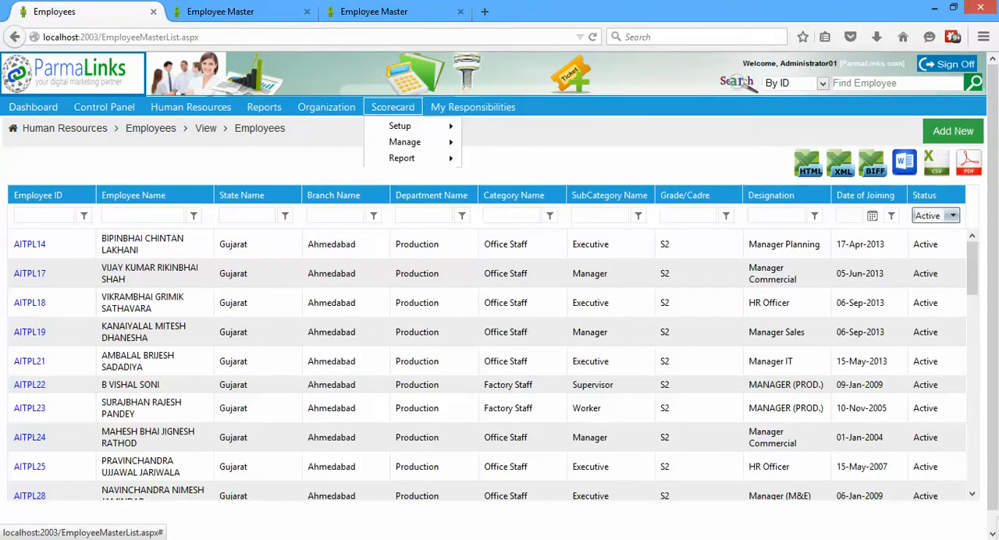
mouse_move(400, 127)
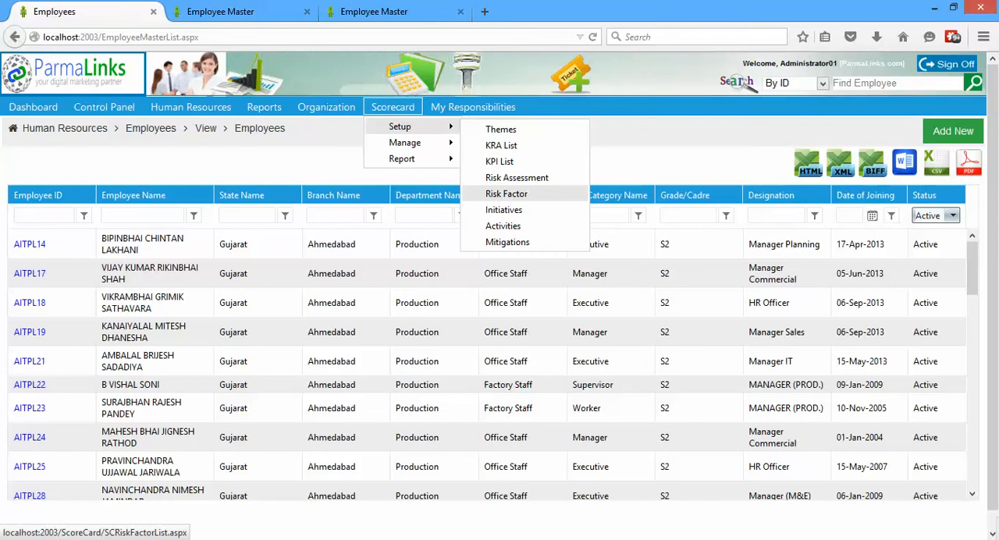
click(500, 129)
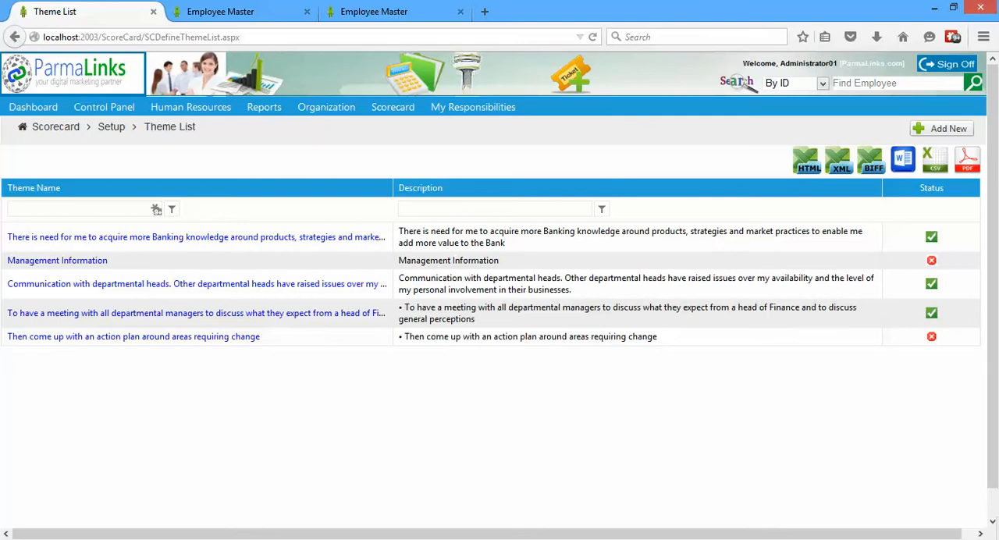
click(942, 128)
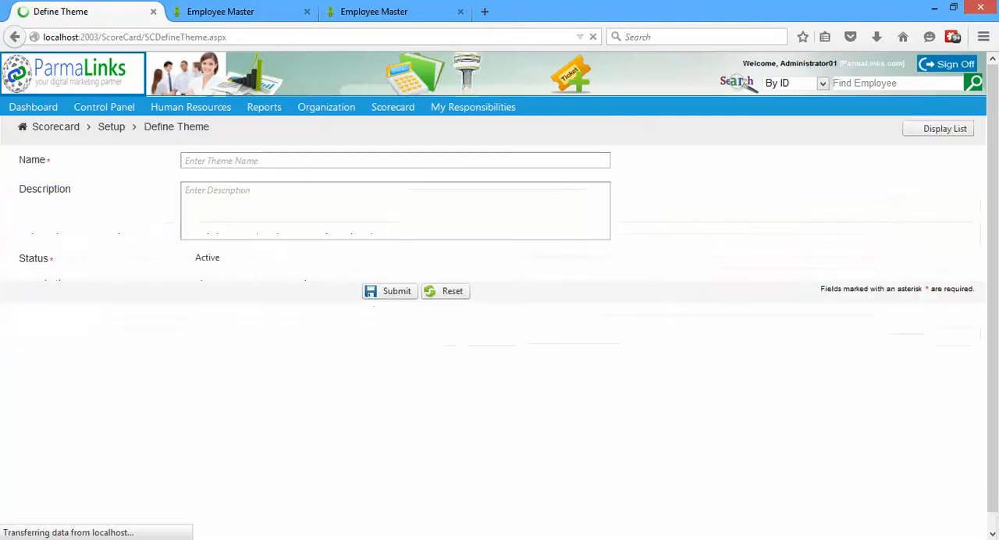
click(394, 161)
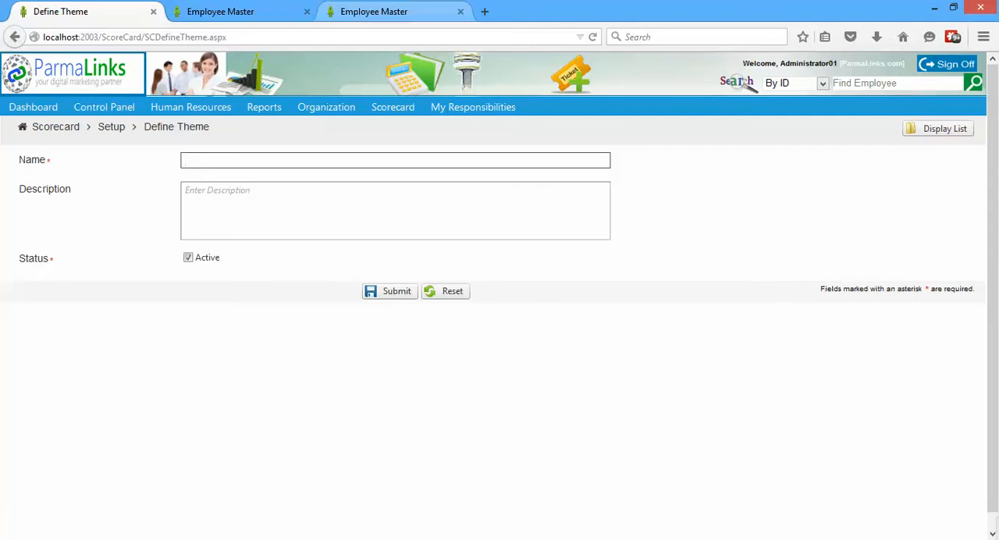
Switch to the Word appraisal document and copy problem area 1's full agreed action about the secondment at Standard Bank London
click(308, 1)
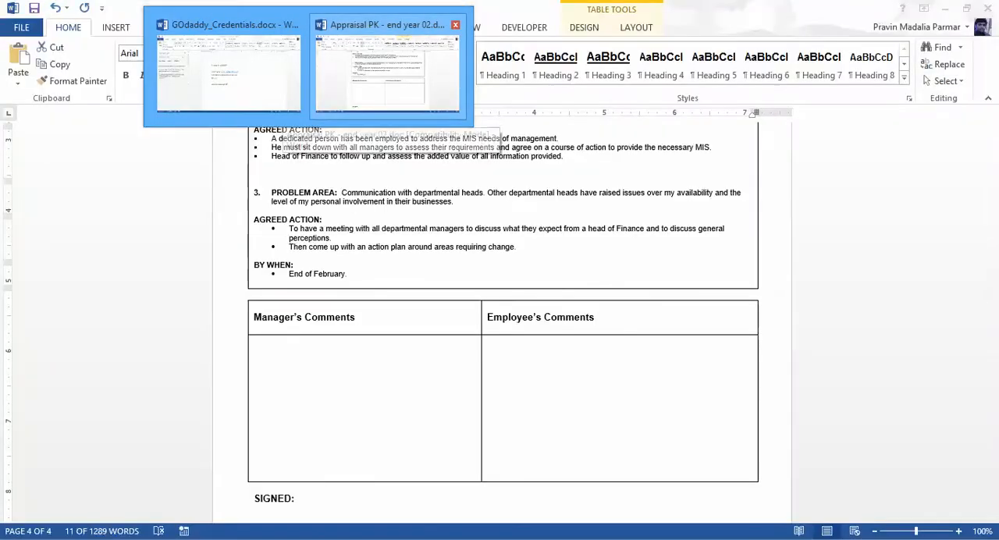
click(387, 70)
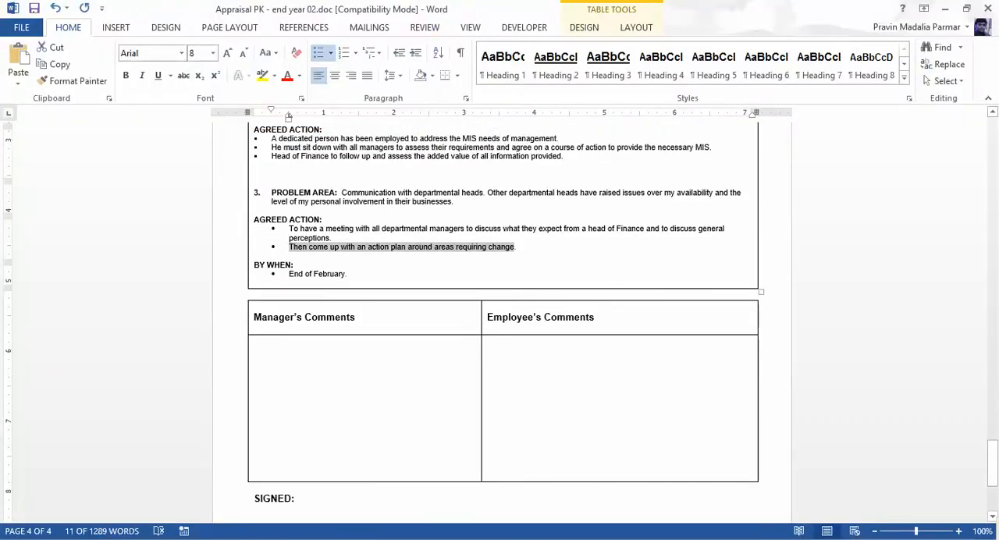
drag(991, 463, 991, 418)
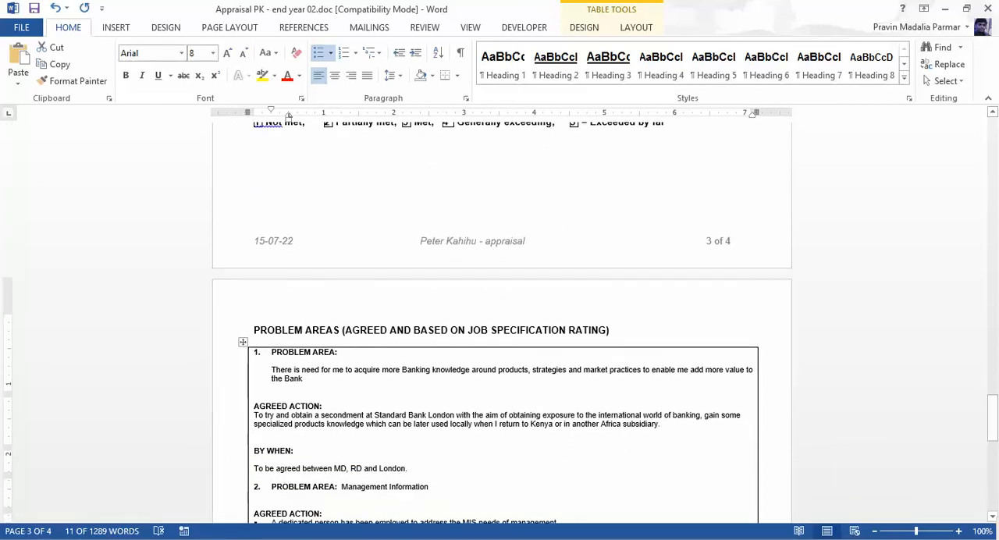
drag(254, 415, 570, 425)
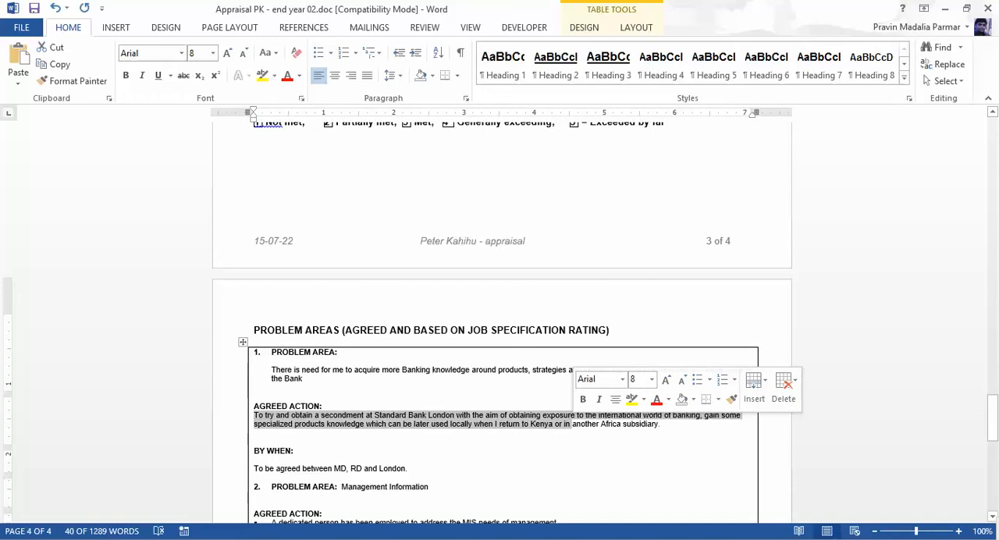
shift+click(657, 425)
key(ctrl+c)
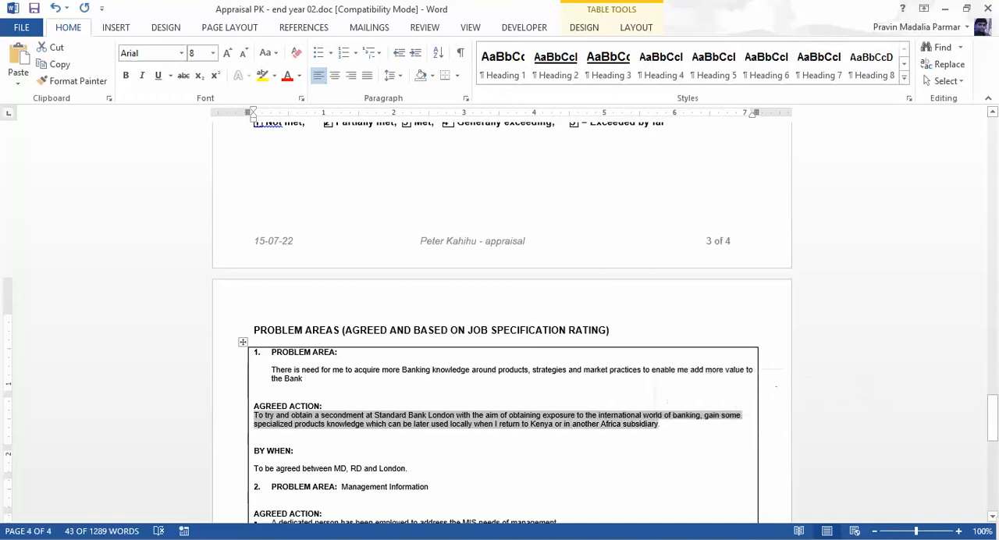
Back in the browser, paste the copied agreed action as the theme's name and remove the leading blank space
key(alt+Tab)
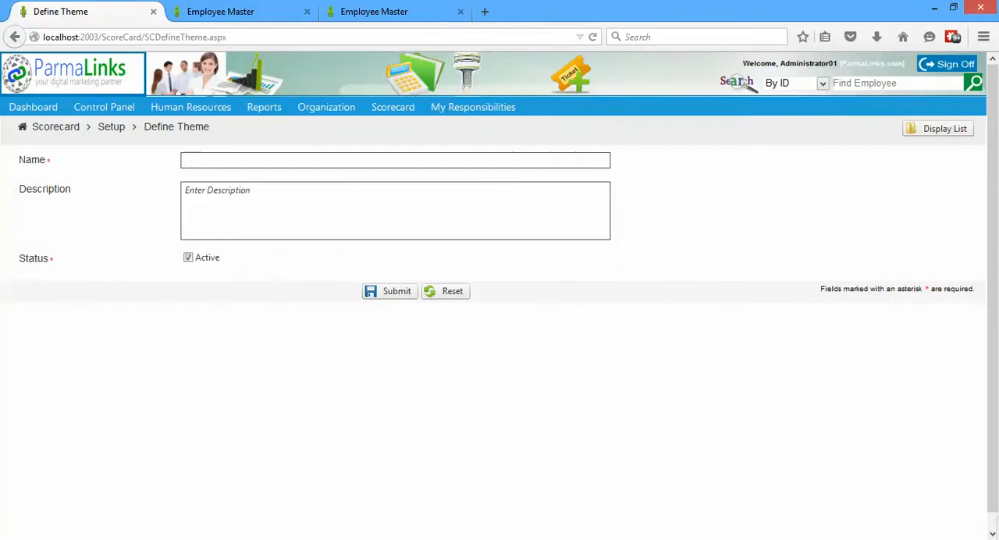
key(ctrl+v)
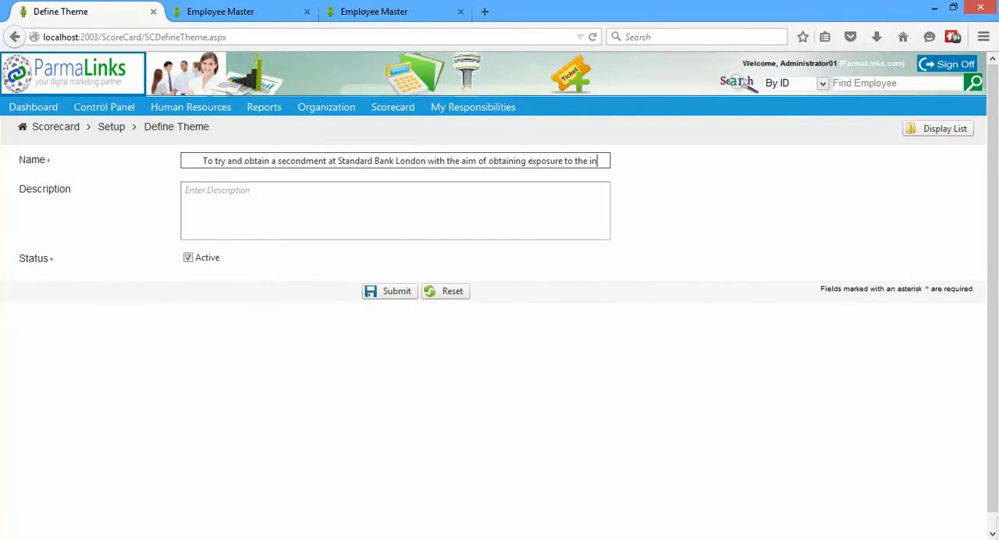
click(203, 161)
key(BackSpace)
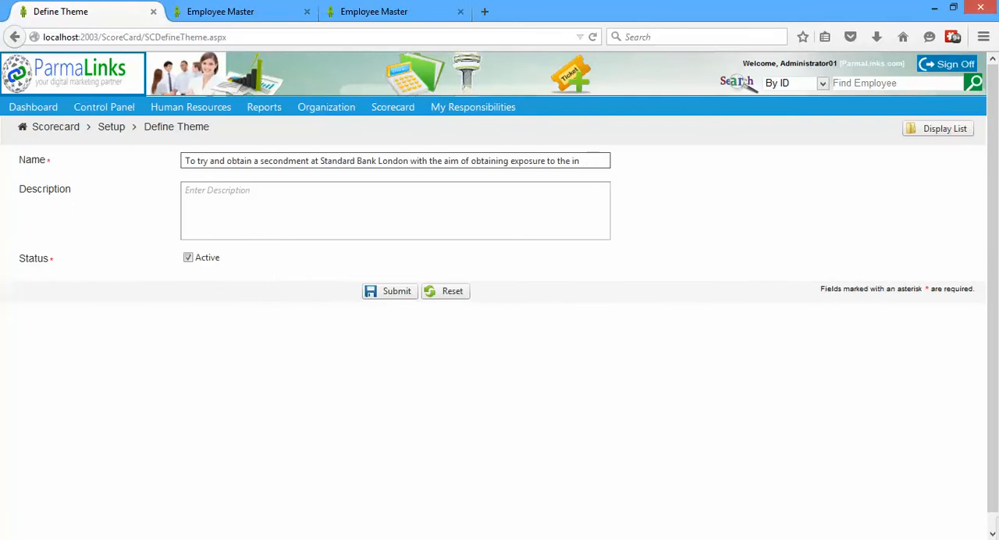
Paste the copied agreed action as the theme's description, then submit the theme and return to the theme list
click(209, 195)
key(ctrl+v)
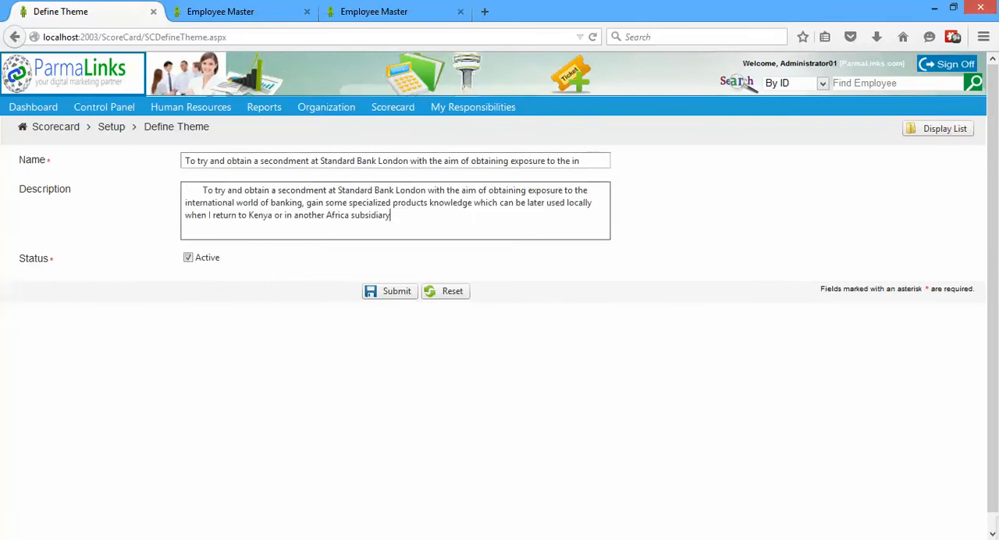
click(390, 291)
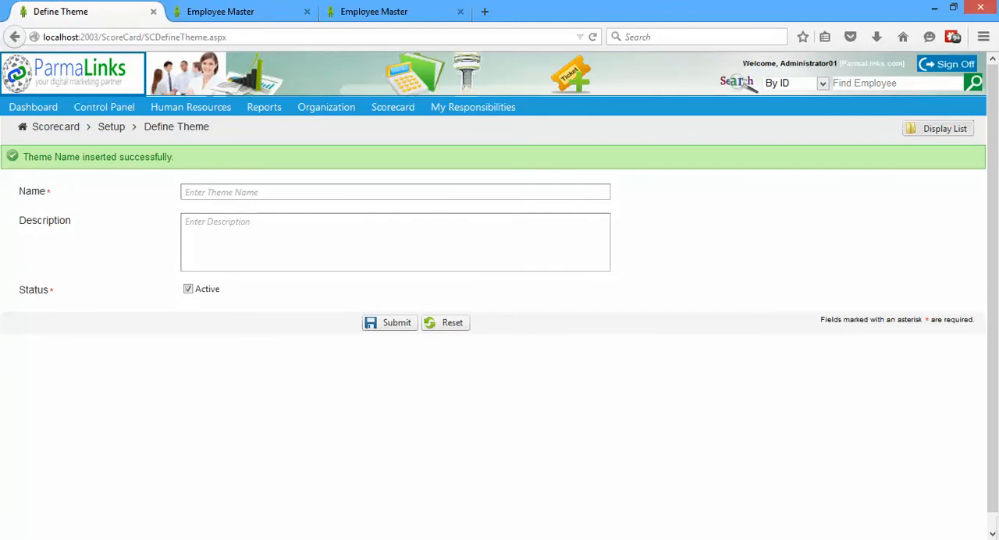
click(938, 129)
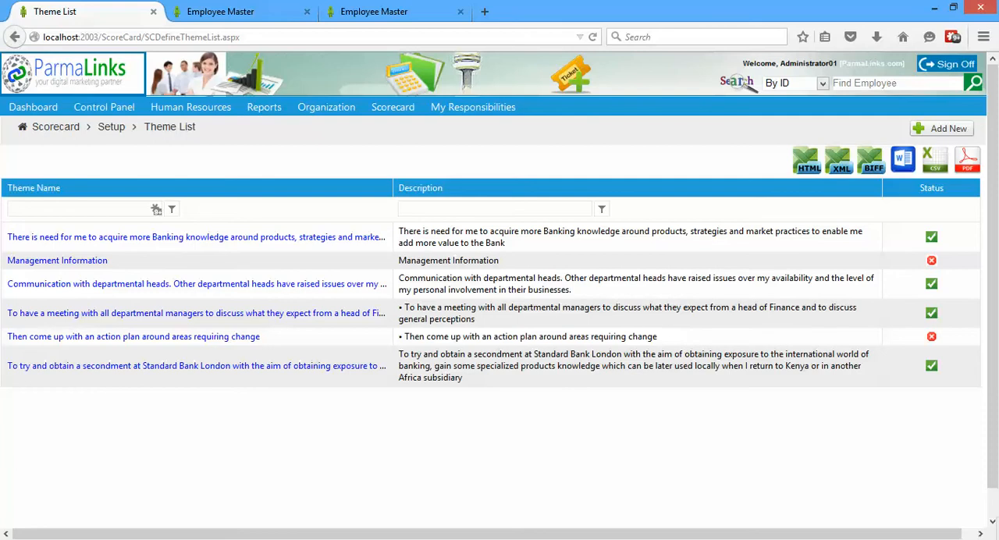
In the Employee Self Service session, start a new KRA from the Scorecard setup's KRA List and set its perspective to FINANCIAL
mouse_move(393, 107)
mouse_move(401, 127)
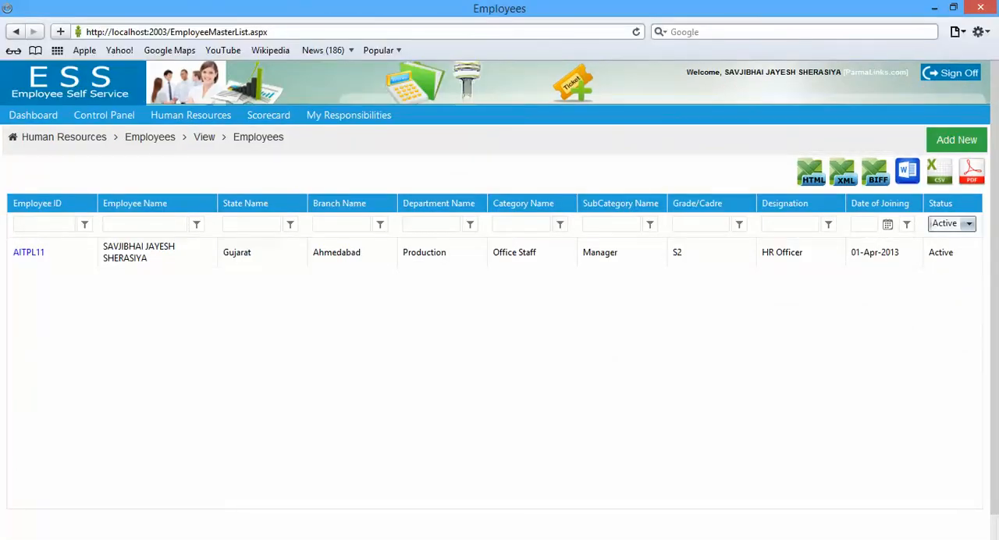
mouse_move(191, 115)
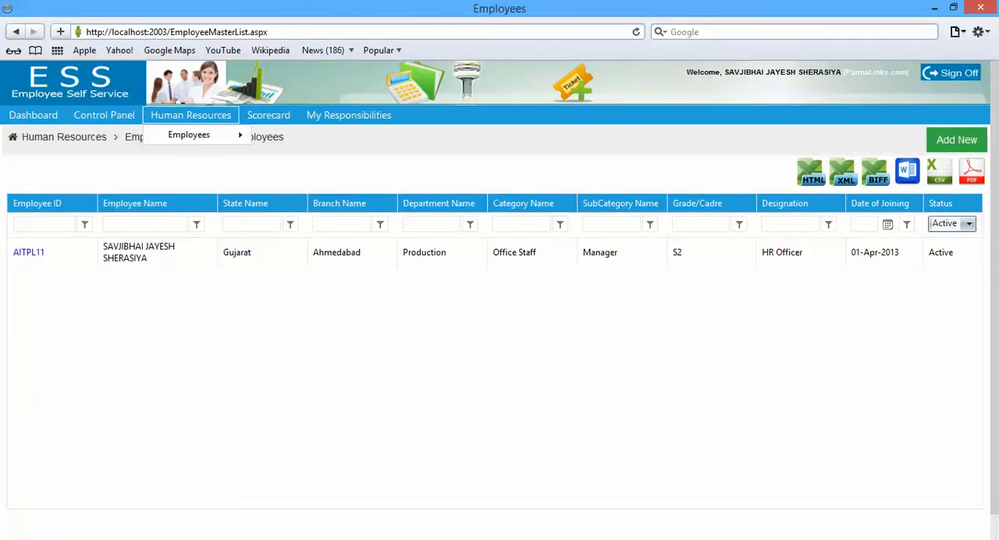
mouse_move(268, 115)
mouse_move(275, 135)
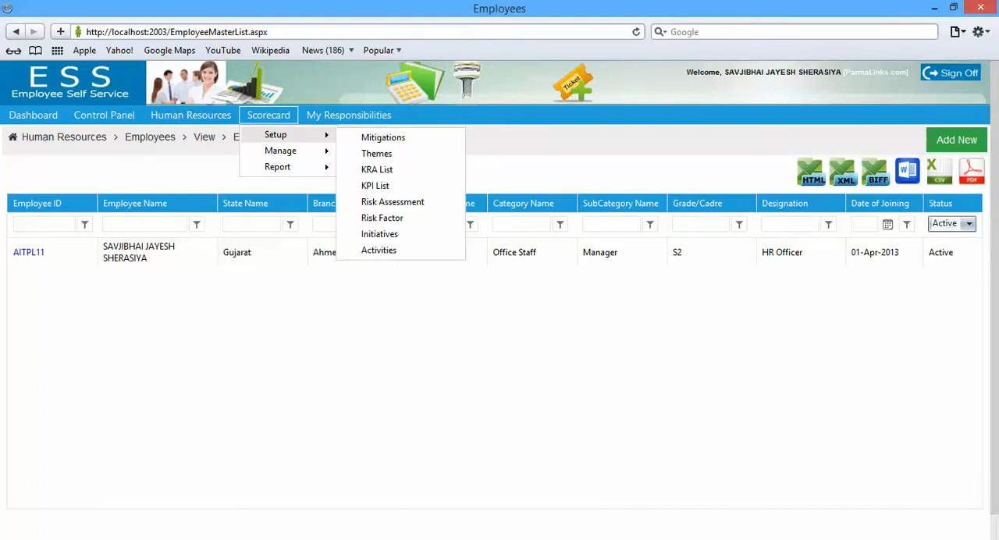
click(377, 169)
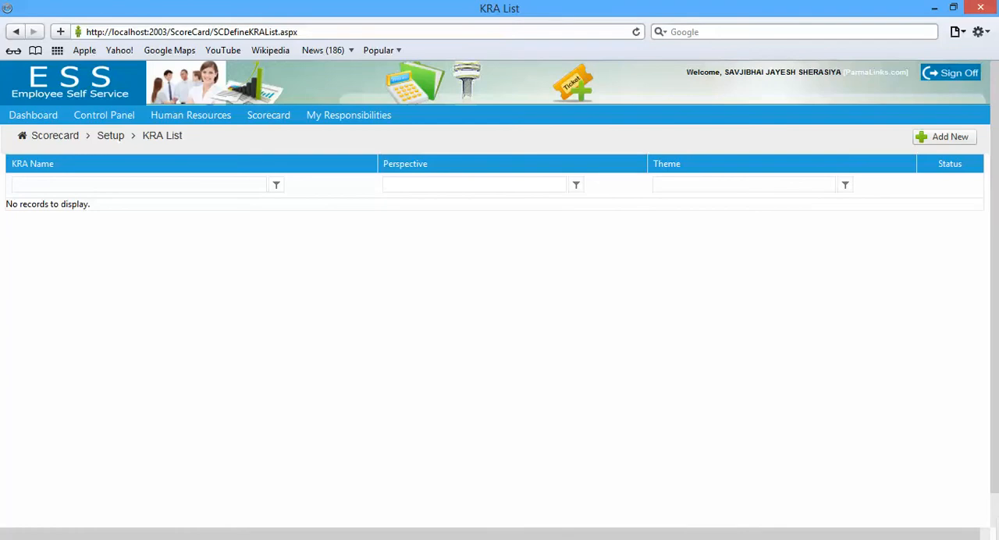
click(943, 137)
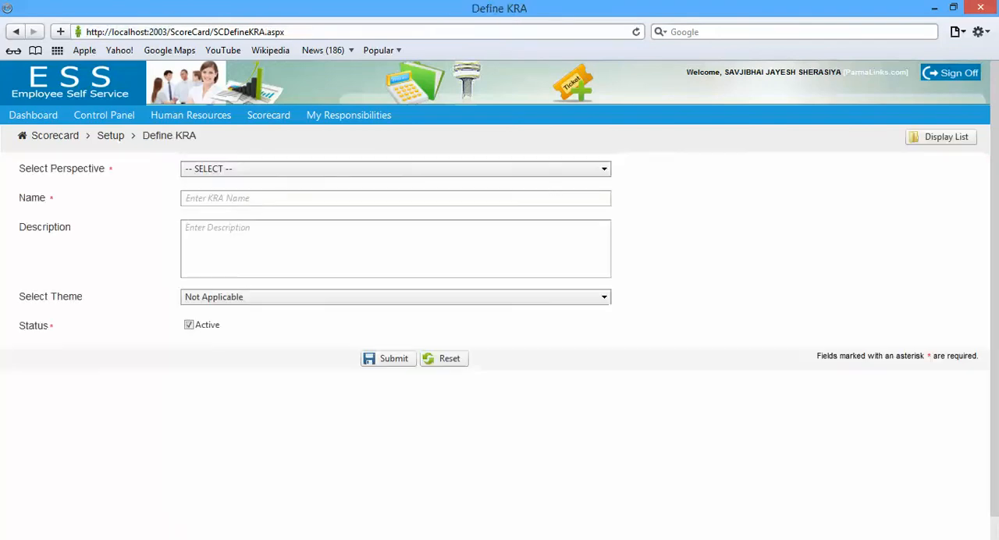
click(396, 169)
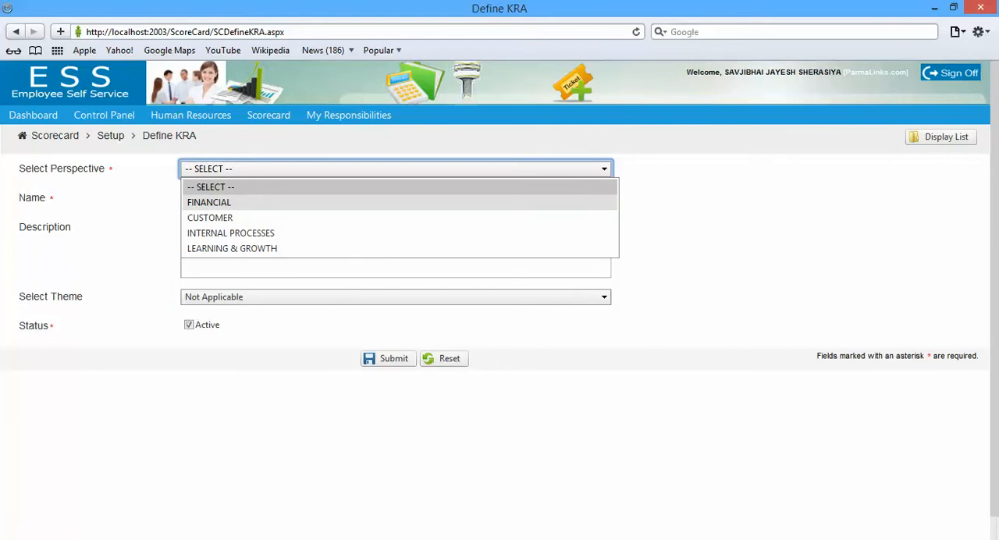
click(396, 202)
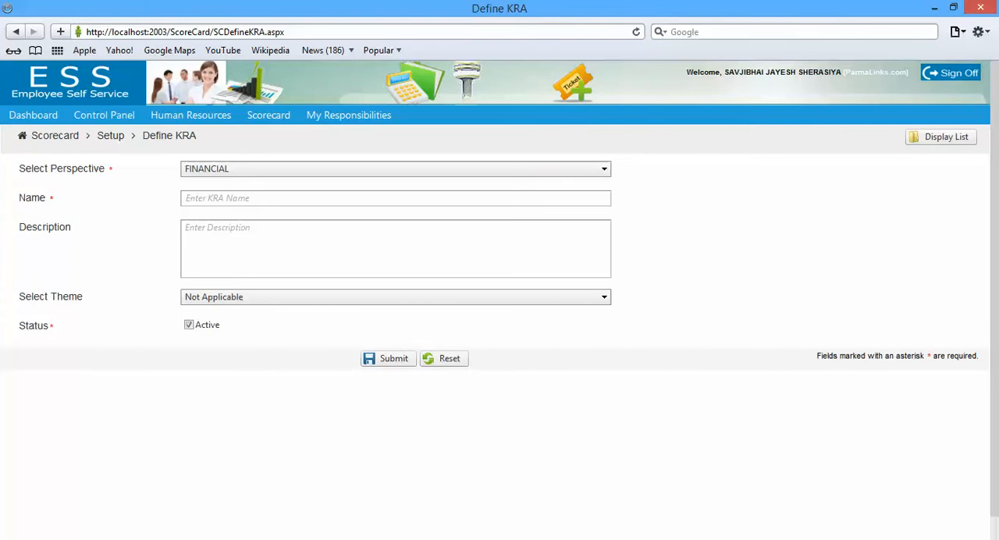
Switch to the Word appraisal document and copy the first financial objective, "Financial Analysis for decision support"
click(309, 1)
click(387, 71)
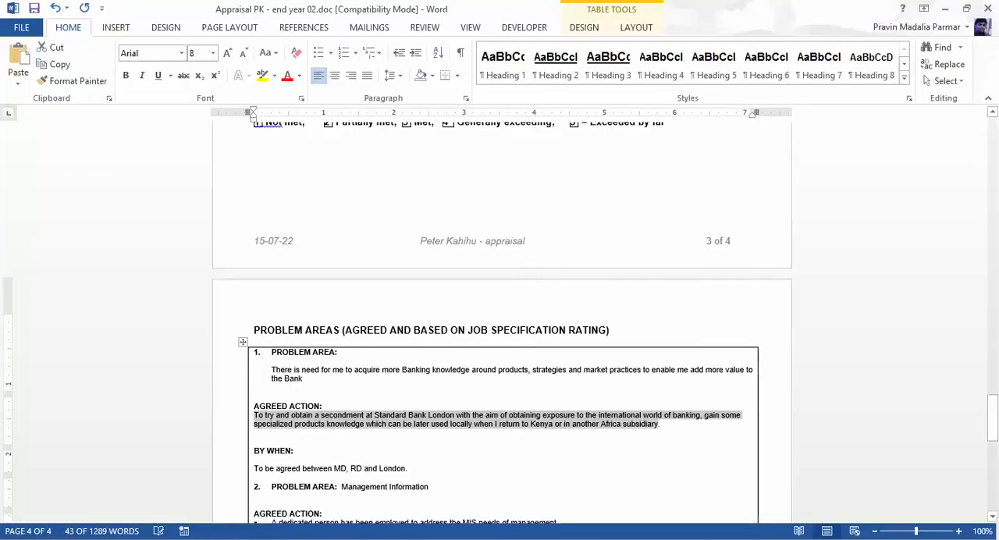
scroll(500, 323, up, 20)
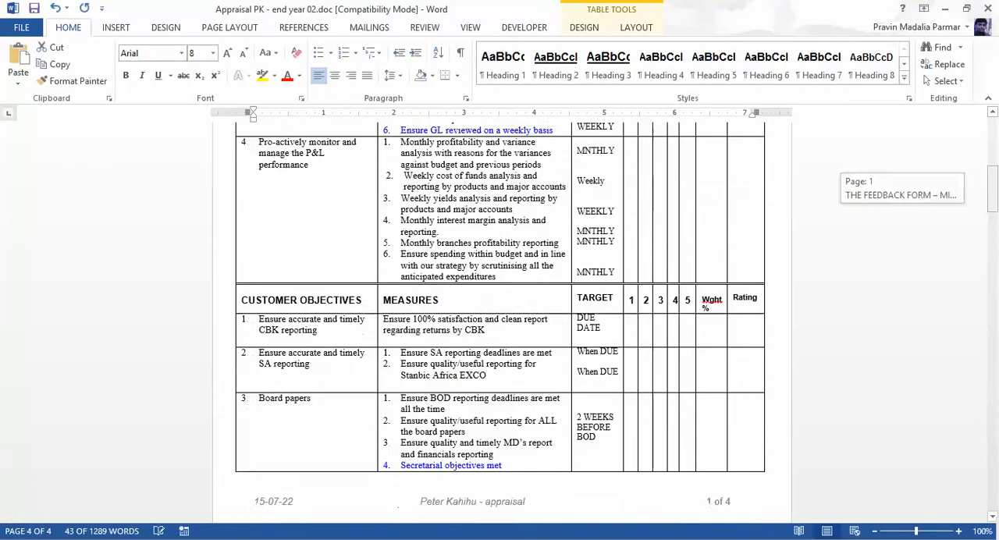
scroll(499, 323, up, 15)
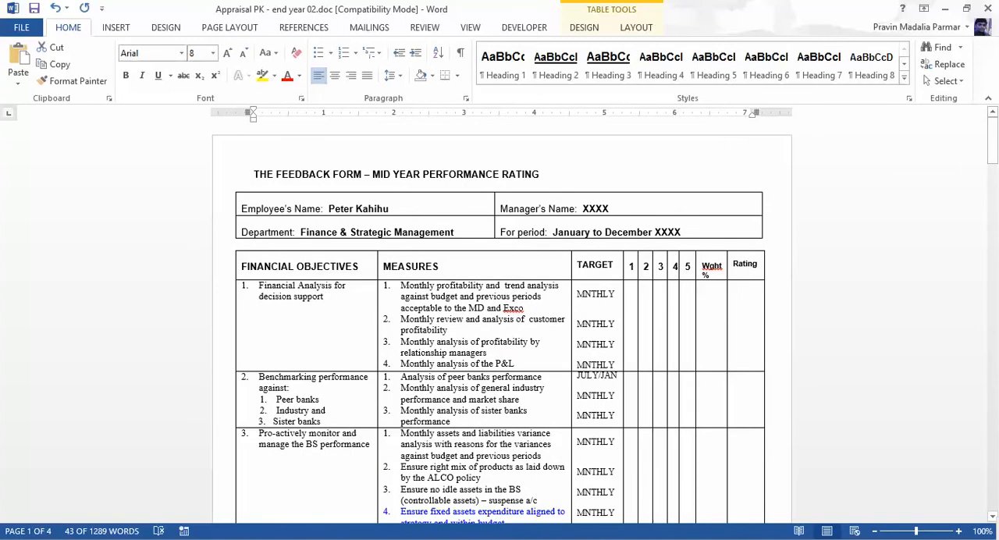
drag(259, 286, 323, 299)
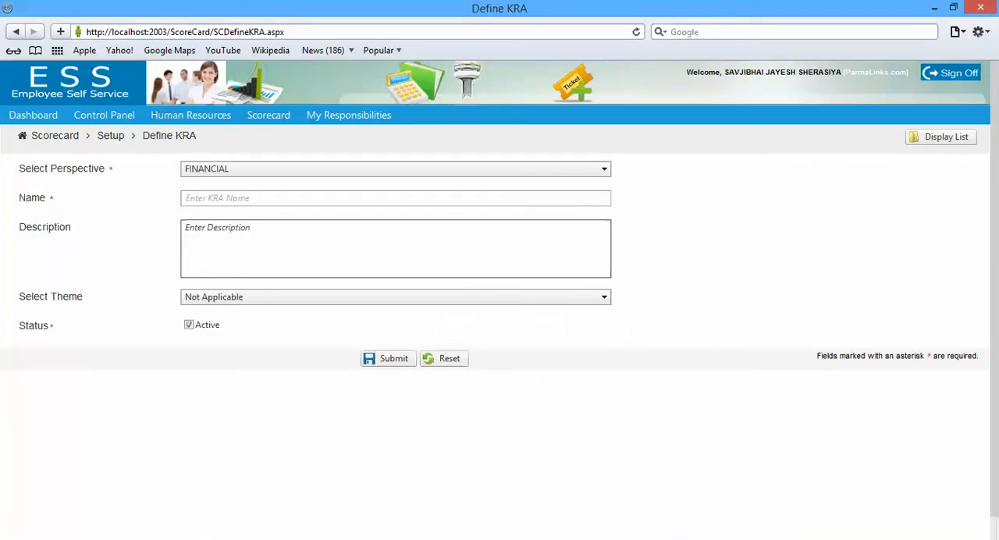
Back in the browser, name the KRA "Financial Analysis for decision support", without the pasted list number
click(217, 198)
text(1.	Financial Analysis for decision support)
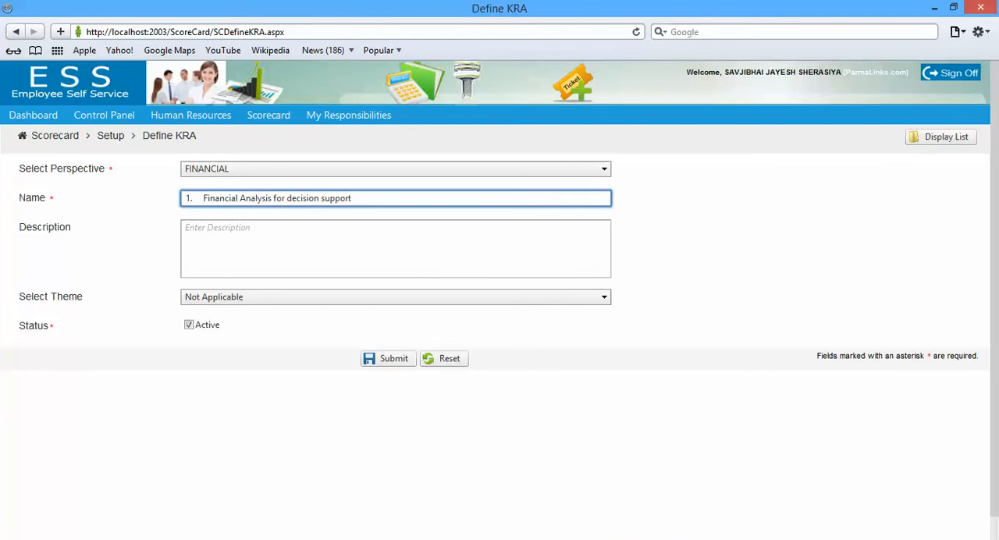
key(BackSpace)
key(BackSpace)
key(BackSpace)
Submit the KRA with the copied objective as its description and the theme "There is need for me to acquire more Banking knowledge…"
click(230, 228)
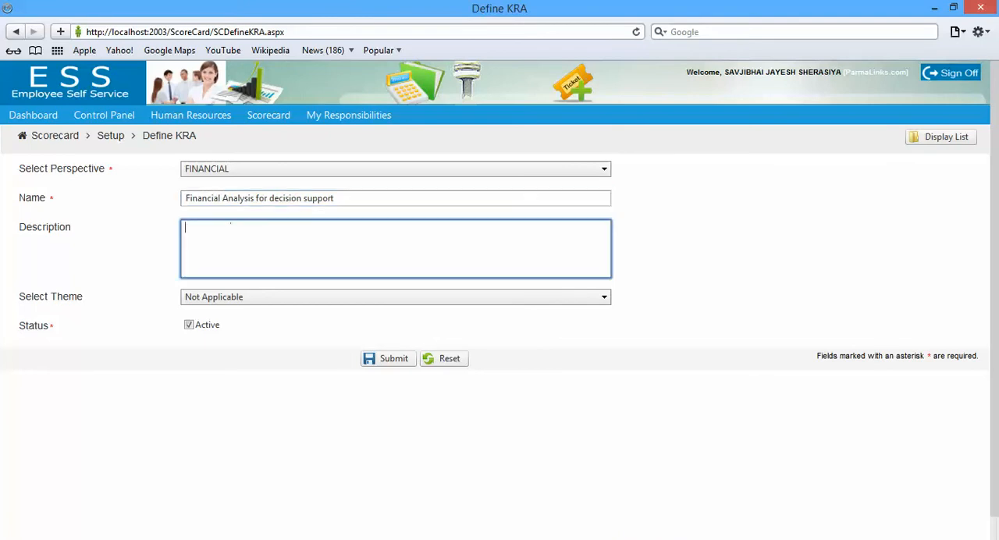
text(1.	Financial Analysis for decision support)
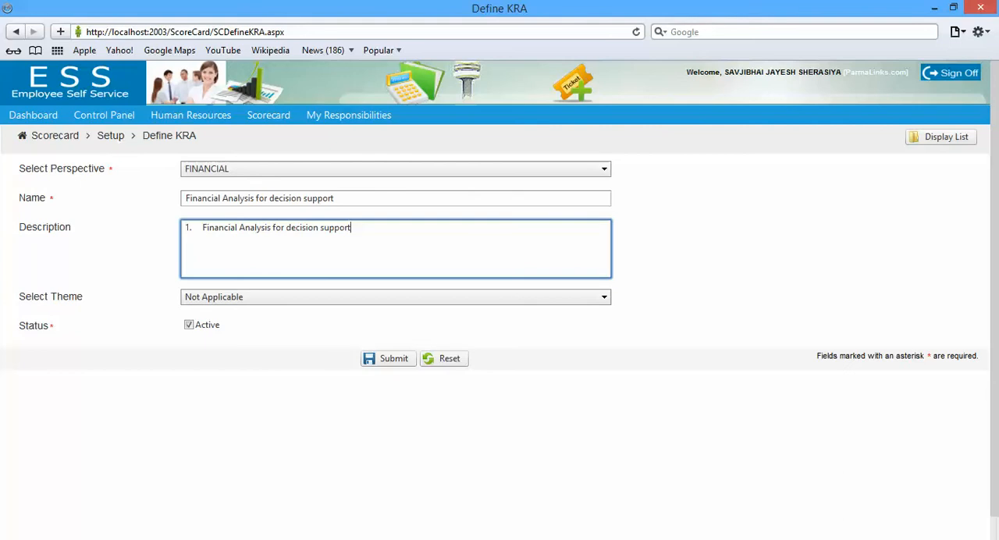
click(396, 297)
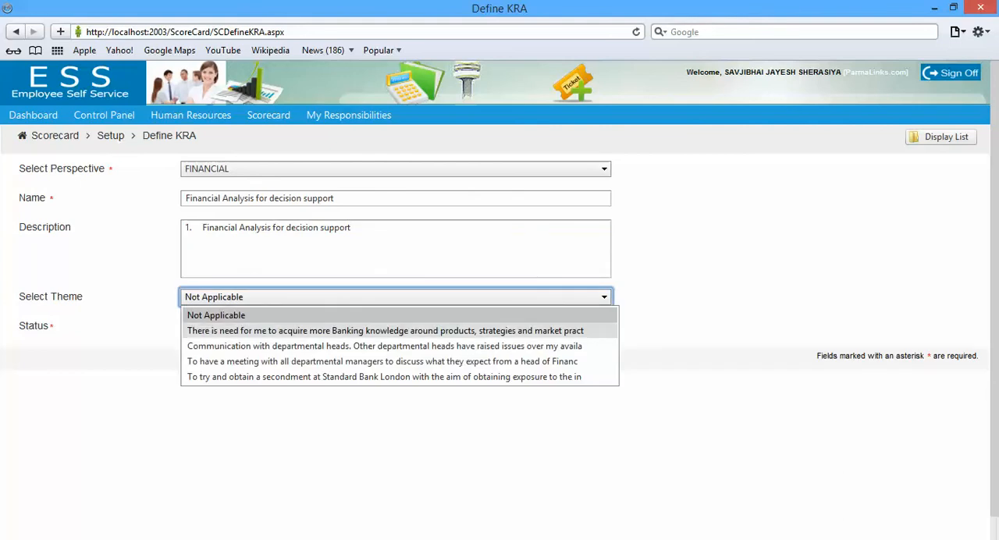
click(384, 330)
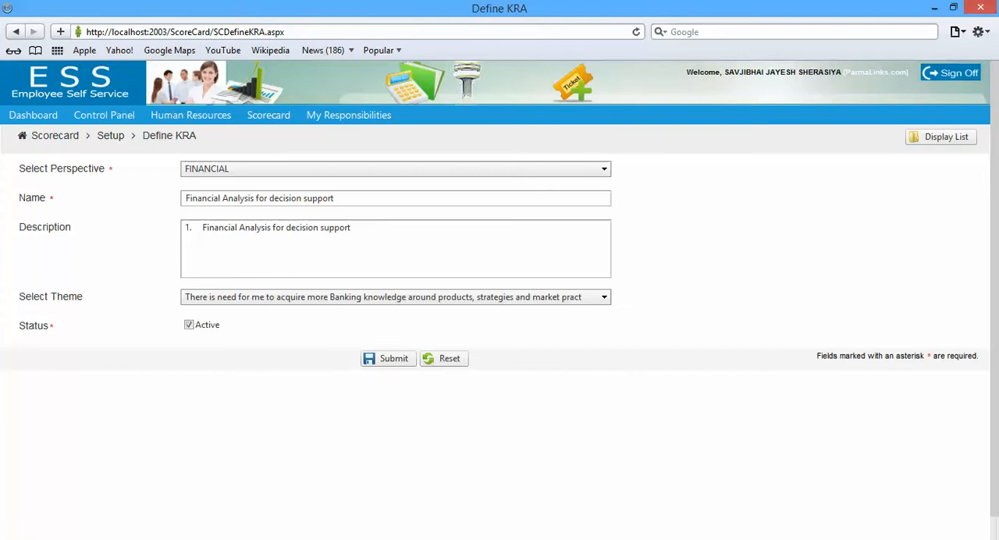
click(388, 358)
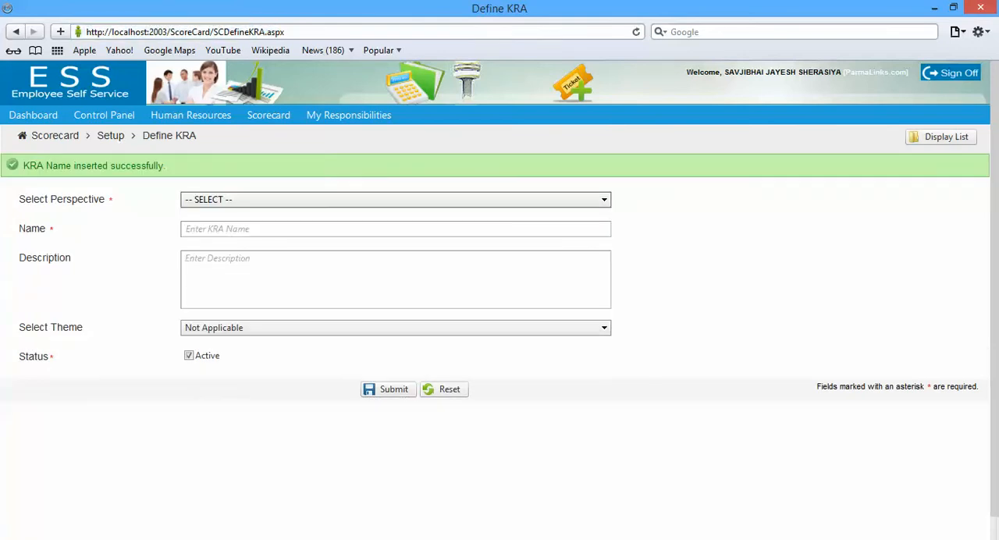
Begin another KRA in the cleared form by setting its perspective to FINANCIAL
click(387, 199)
click(387, 232)
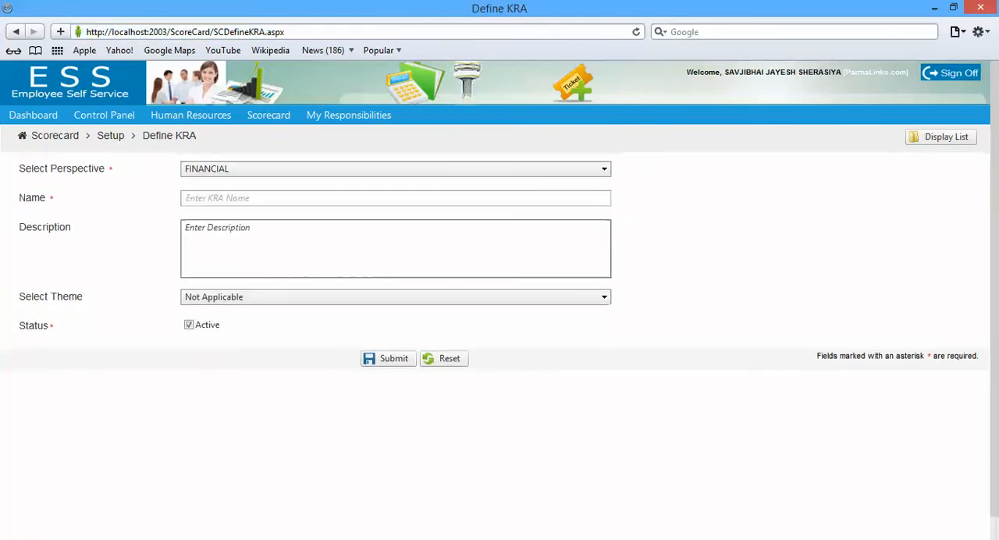
click(387, 198)
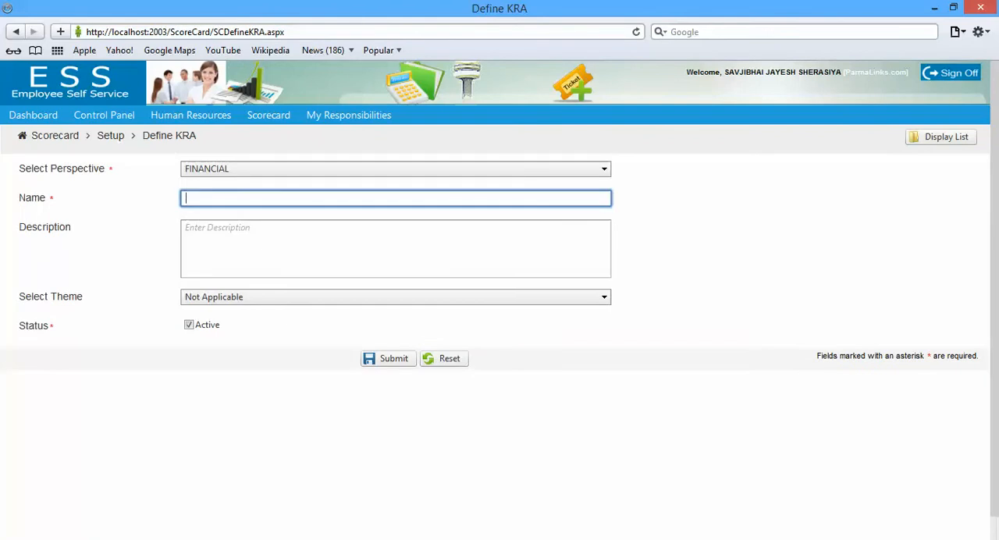
Switch to the Word appraisal document and copy the third financial objective, "Pro-actively monitor and manage the BS performance"
key(alt+Tab)
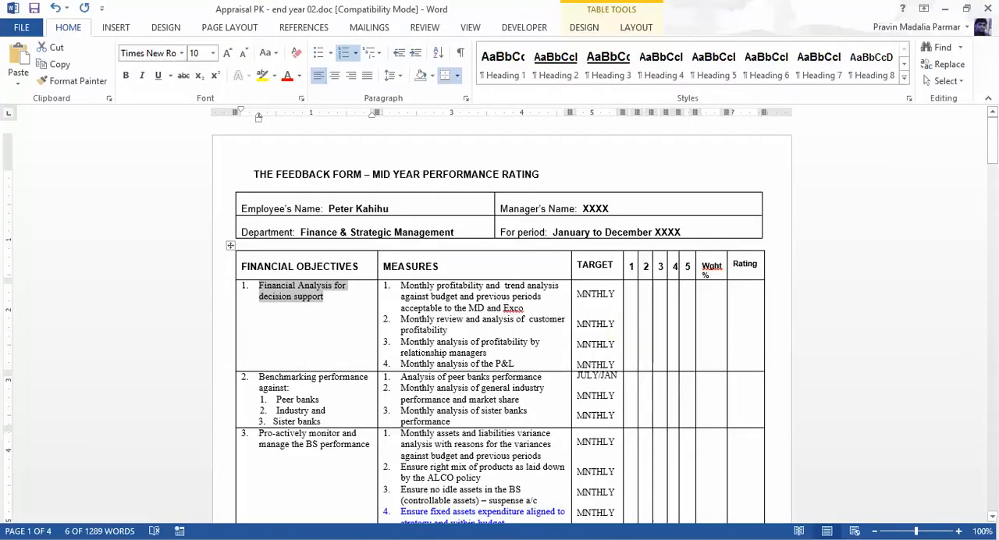
drag(259, 377, 293, 388)
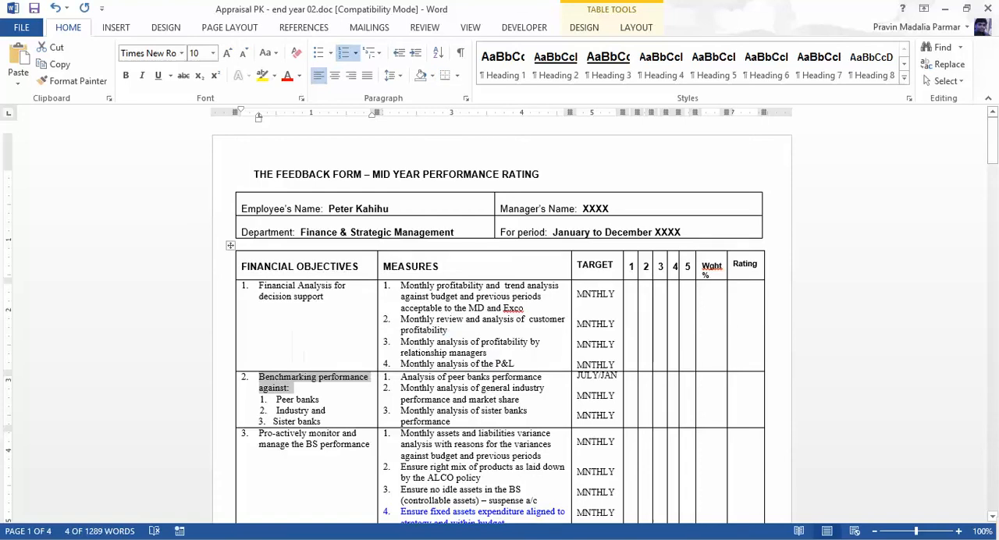
drag(258, 433, 370, 444)
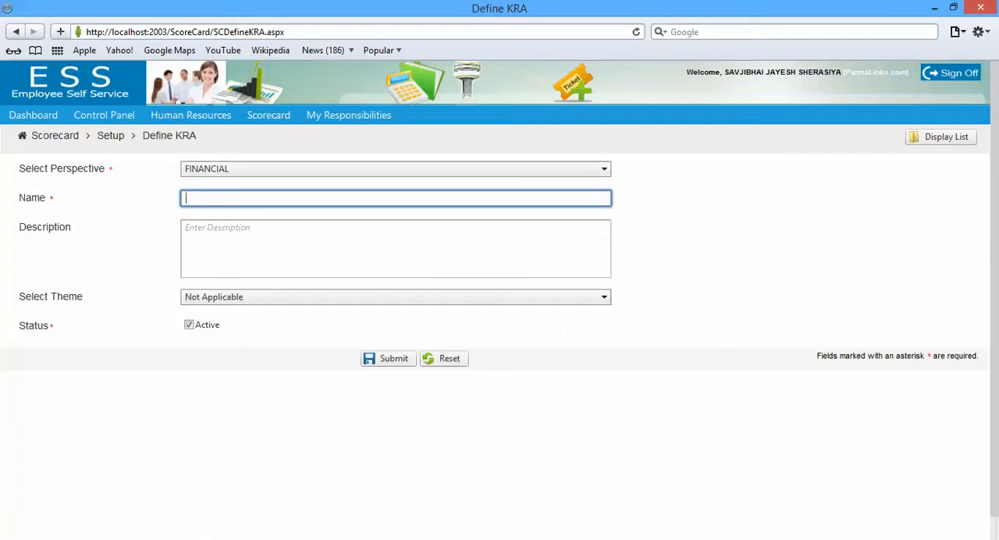
Back in the browser, name the KRA "Pro-actively monitor and manage the BS performance", without the pasted list number
text(3.	Pro-actively monitor and manage the BS performance)
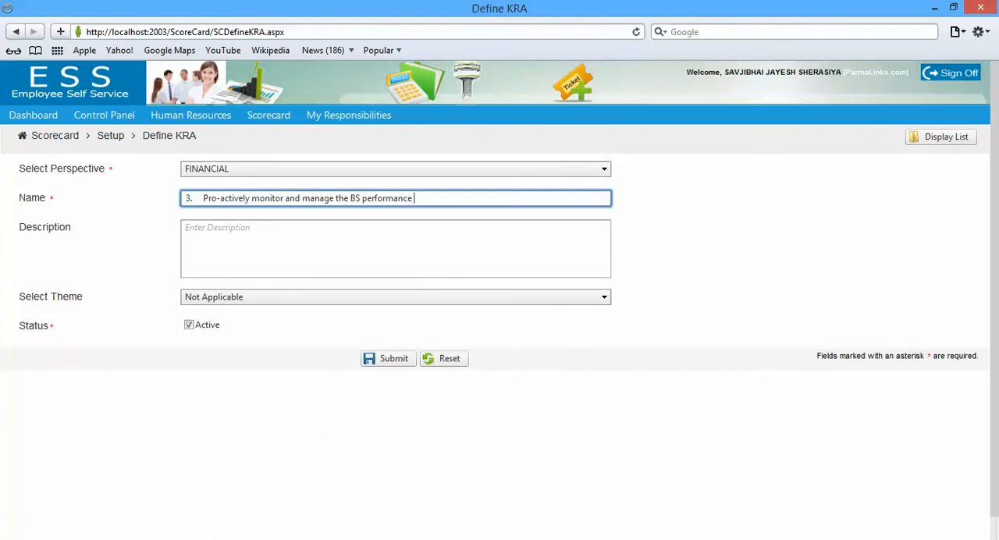
key(BackSpace)
key(BackSpace)
key(BackSpace)
Submit the KRA with the copied objective as its description and the theme "To have a meeting with all departmental managers…"
key(Tab)
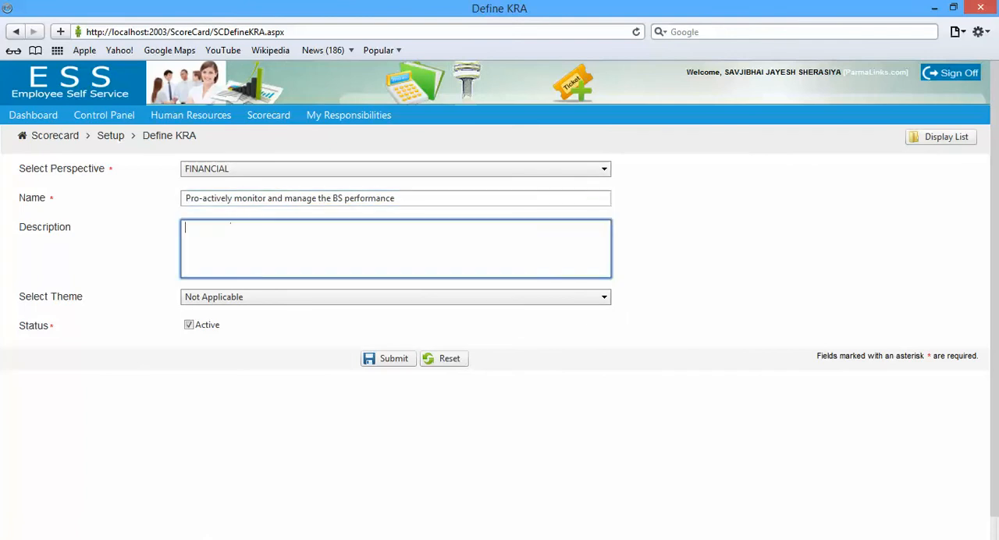
text(3.	Pro-actively monitor and manage the BS performance)
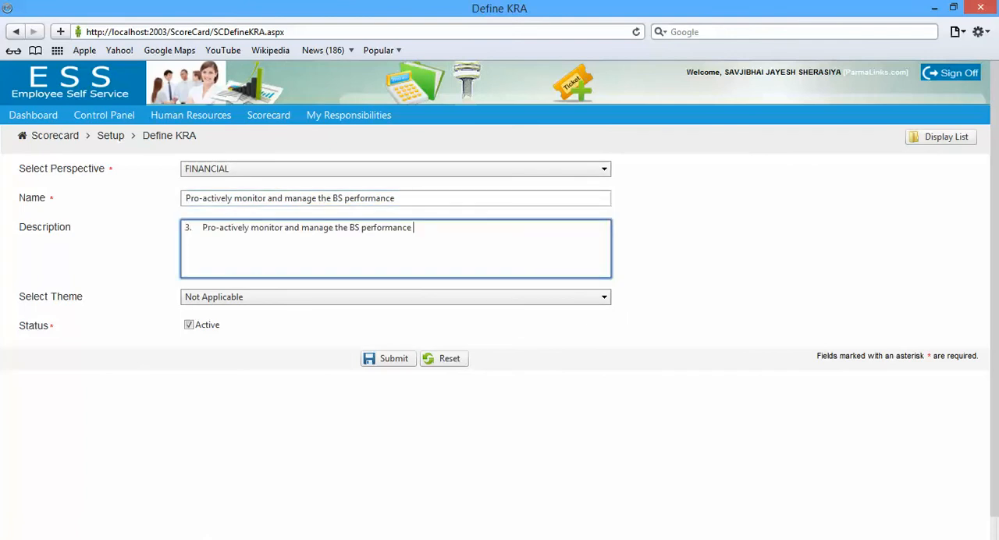
click(396, 297)
click(396, 360)
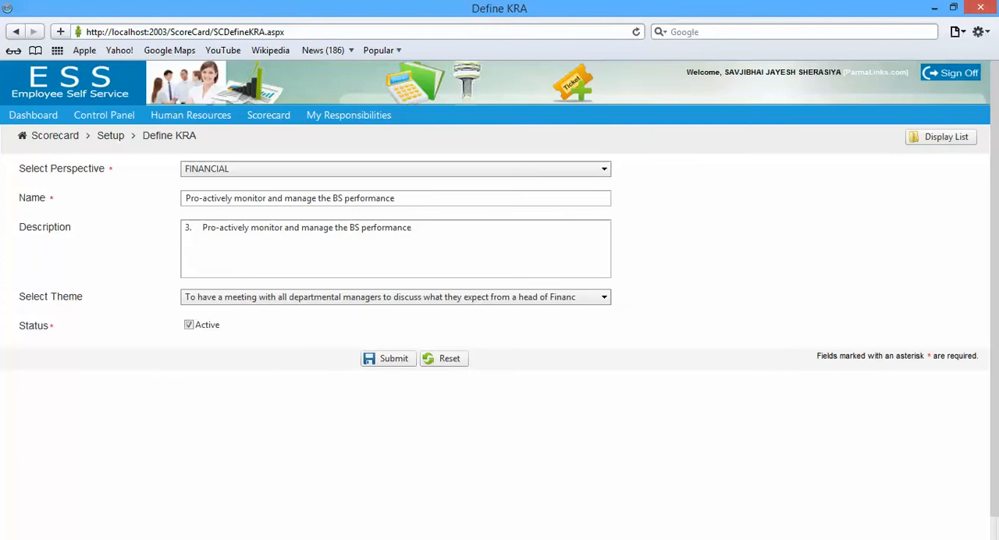
click(388, 358)
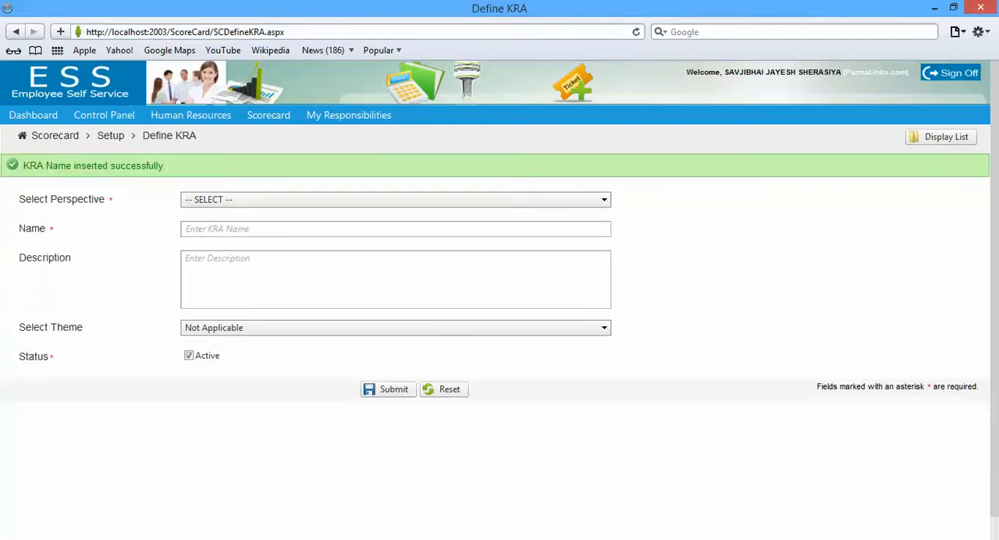
Switch to the Word appraisal document and copy the fourth financial objective, "Pro-actively monitor and manage the P&L performance"
key(alt+Tab)
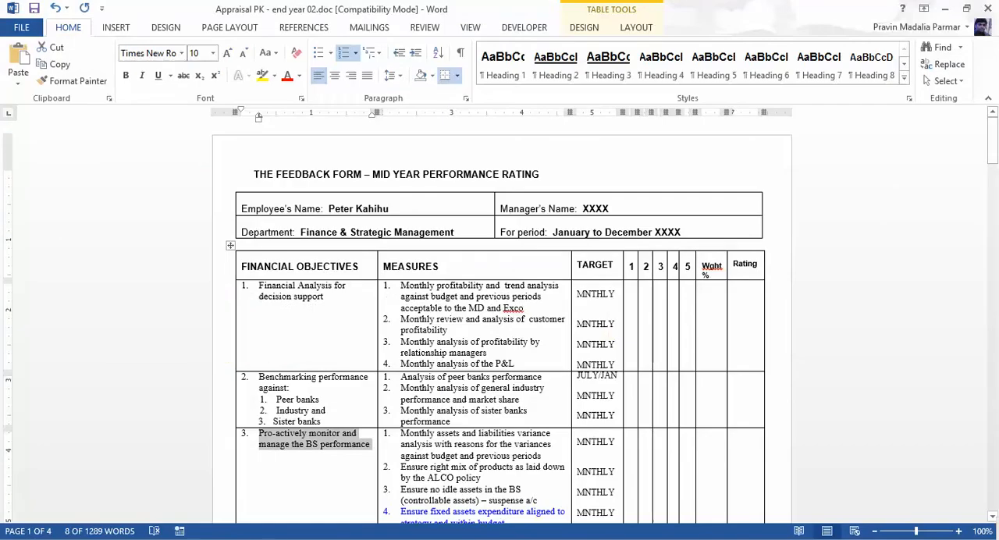
drag(993, 137, 992, 179)
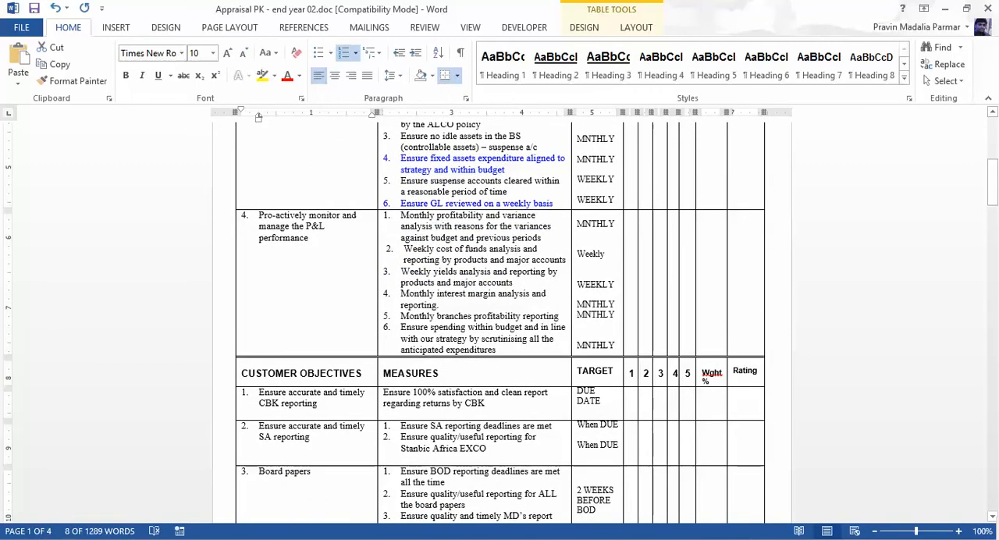
drag(259, 215, 309, 238)
key(ctrl+c)
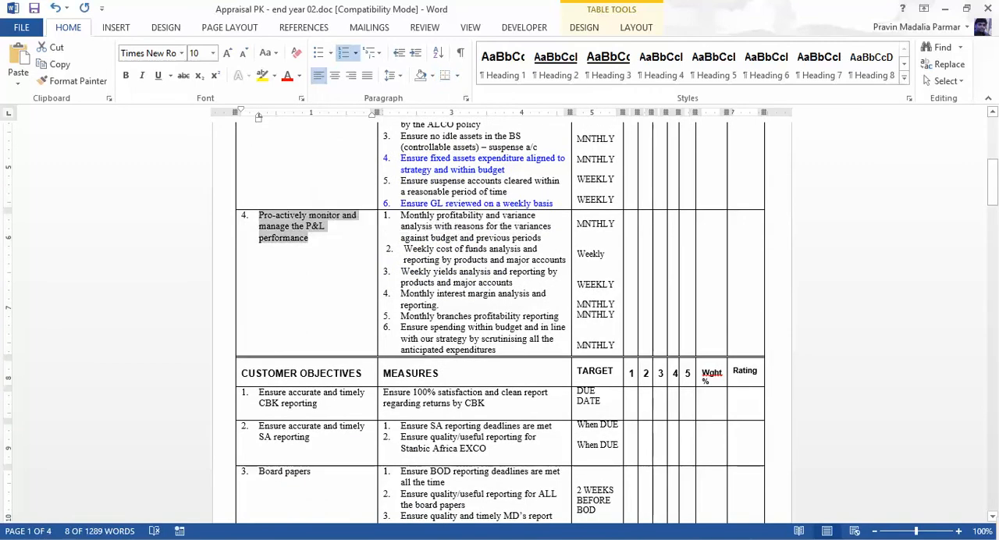
Back in the browser, define a FINANCIAL KRA named "Pro-actively monitor and manage the P&L performance", without the pasted list number
key(alt+Tab)
click(382, 199)
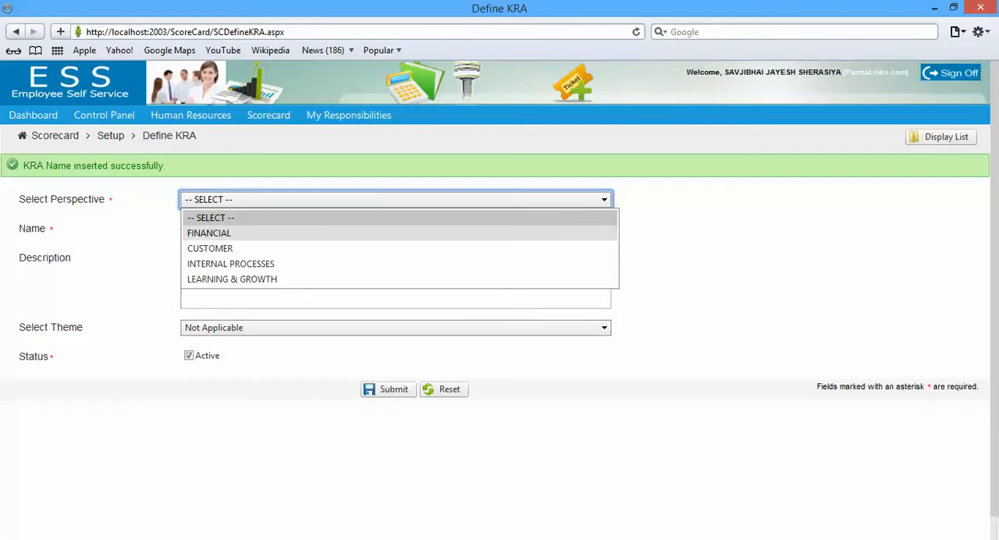
click(382, 233)
click(382, 199)
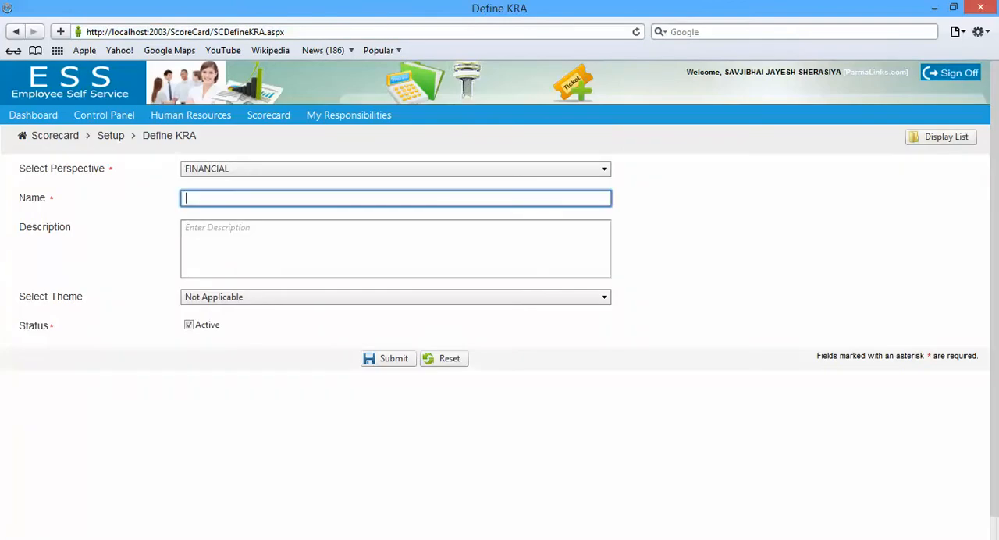
key(ctrl+v)
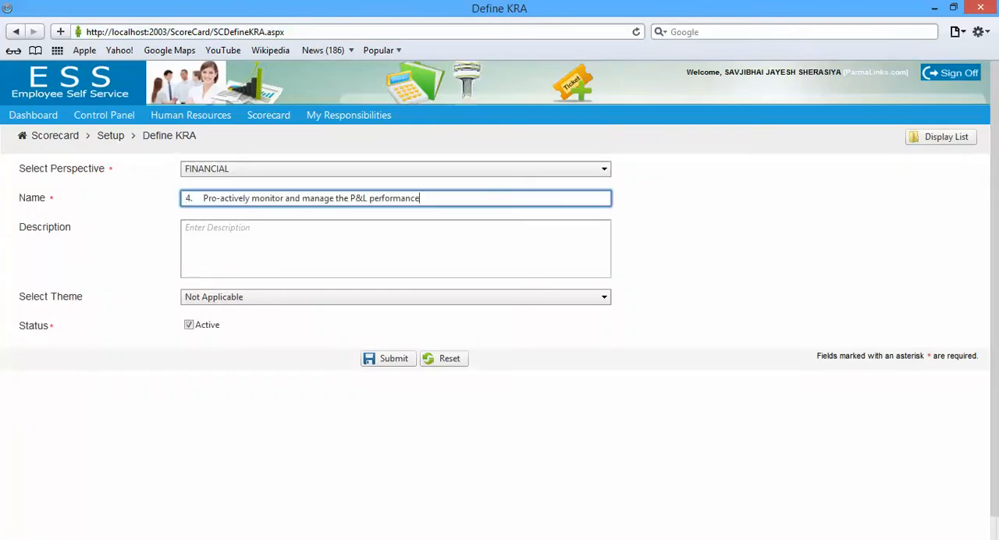
key(shift+Home)
key(BackSpace)
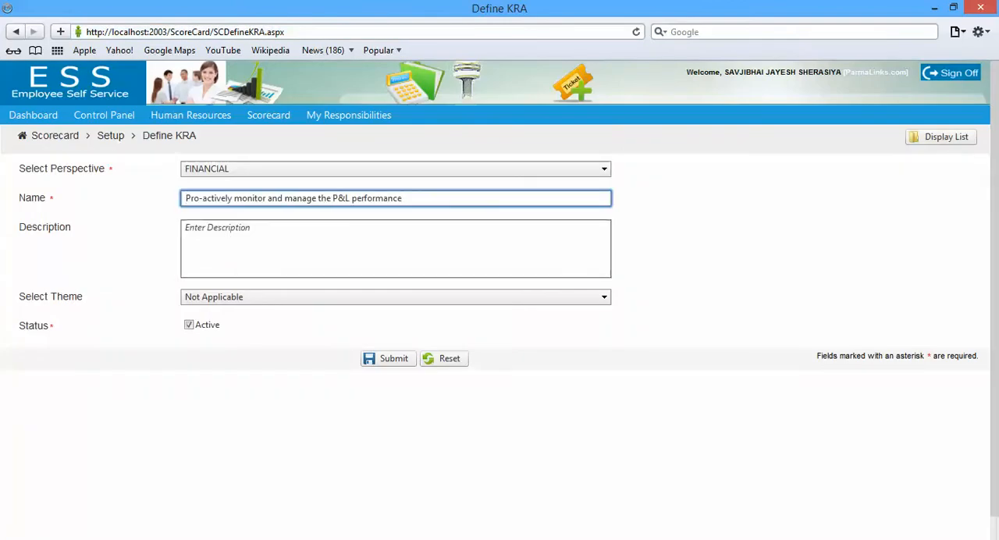
Submit the KRA with the copied objective as its description and the theme "To try and obtain a secondment at Standard Bank London…"
click(231, 224)
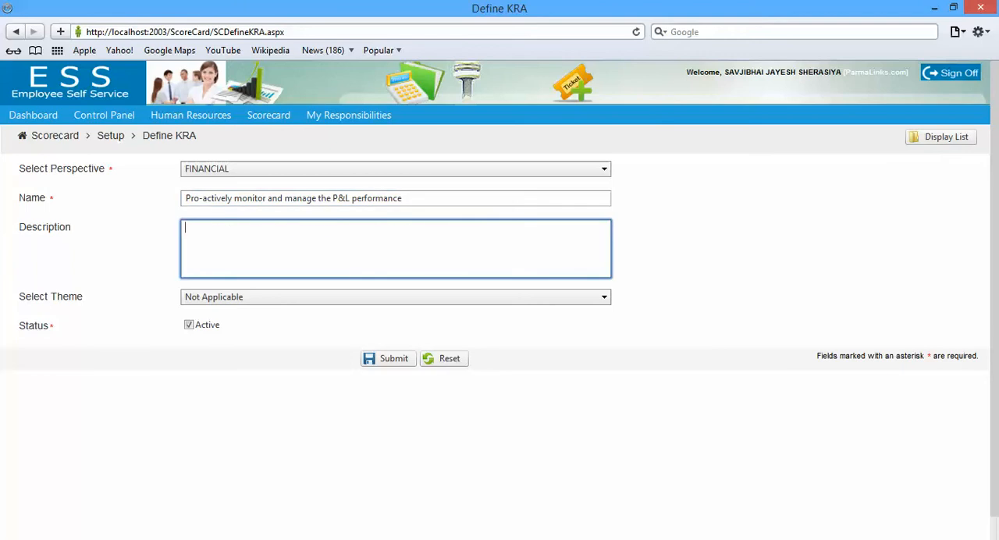
key(ctrl+v)
click(396, 297)
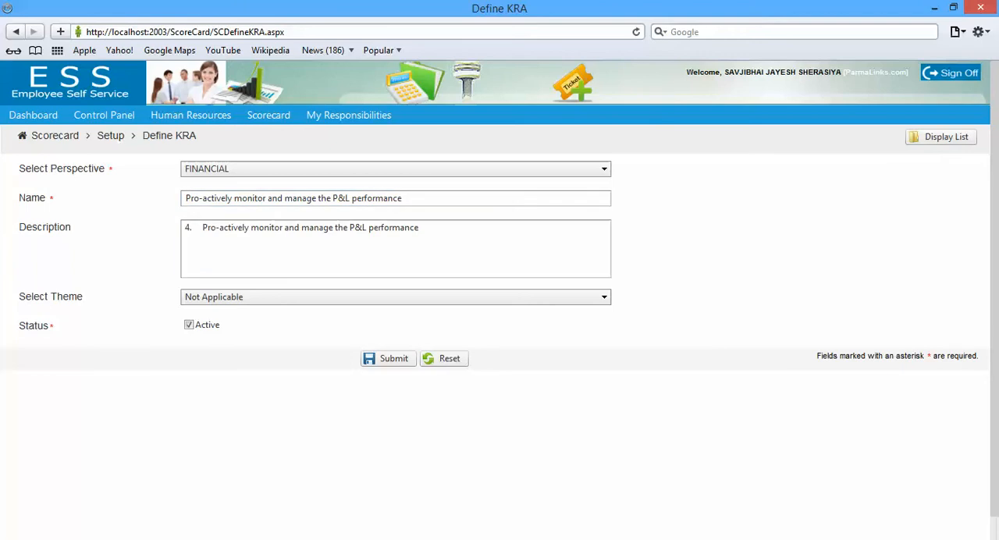
click(393, 375)
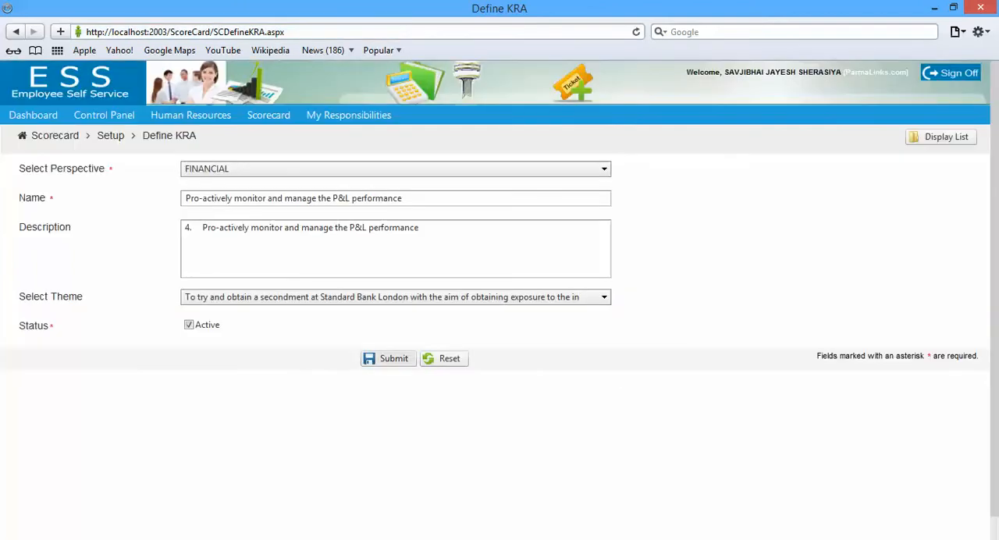
click(388, 388)
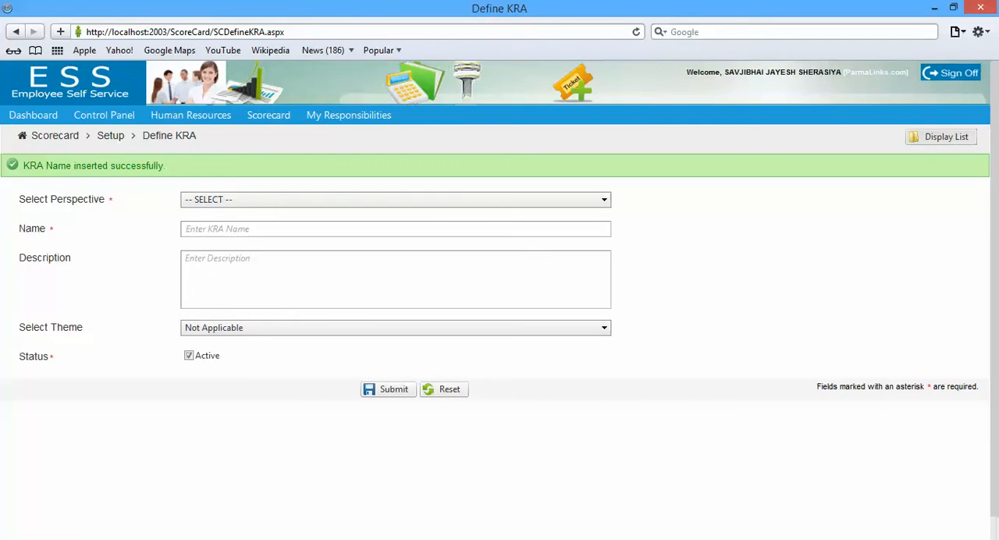
Return to the KRA List and start a new KRA with the CUSTOMER perspective
click(941, 137)
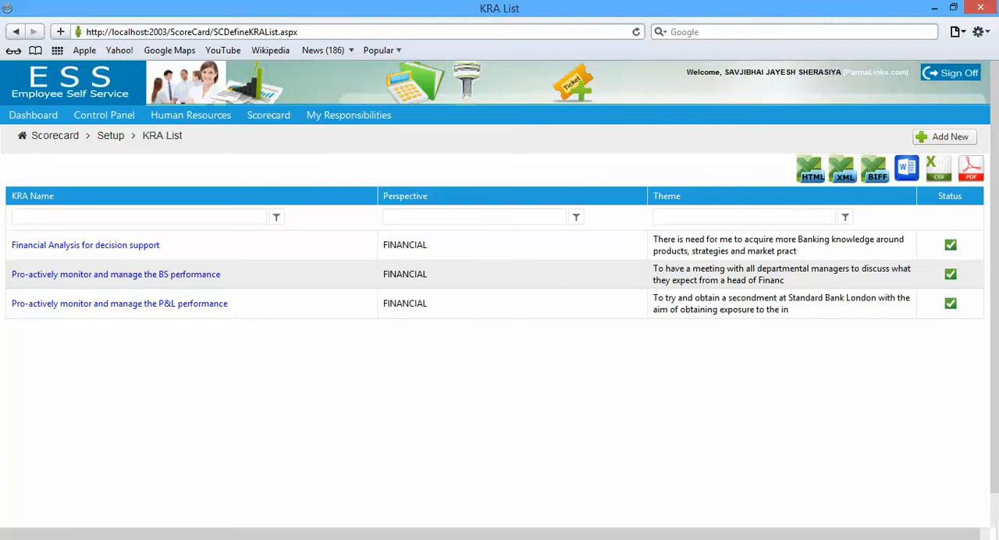
click(944, 137)
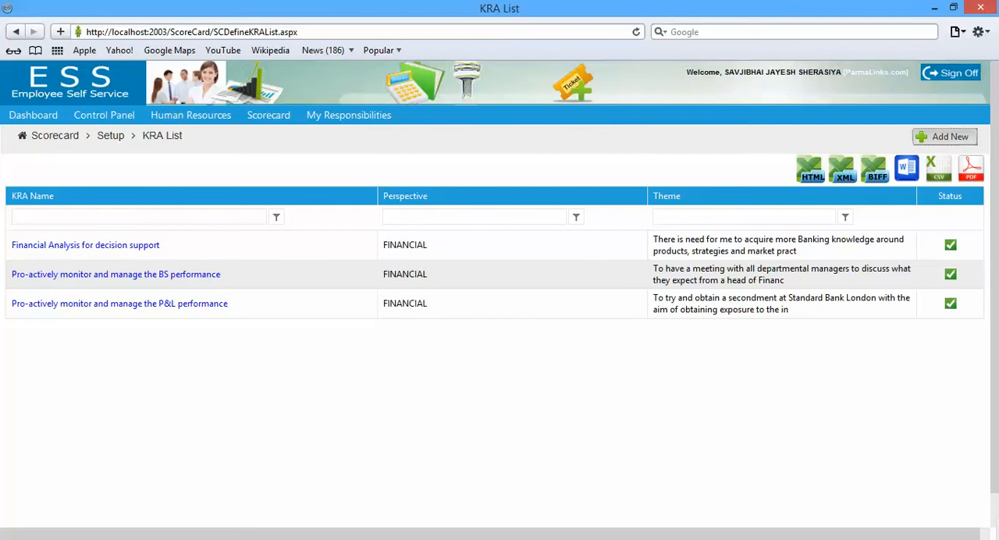
click(395, 168)
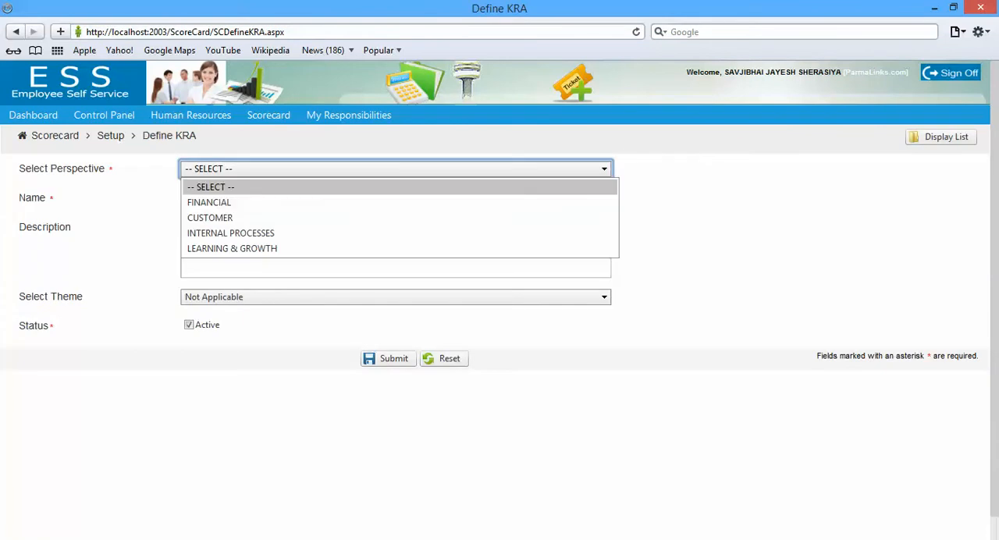
click(396, 217)
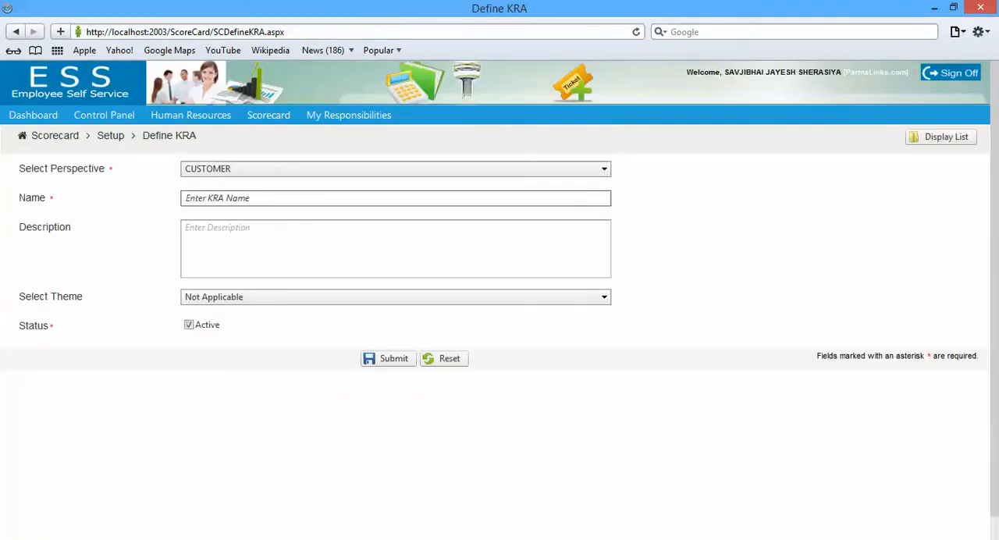
click(395, 198)
Copy the first customer objective from the Word document and name the browser's KRA "Ensure accurate and timely CBK reporting", without the list number
key(alt+Tab)
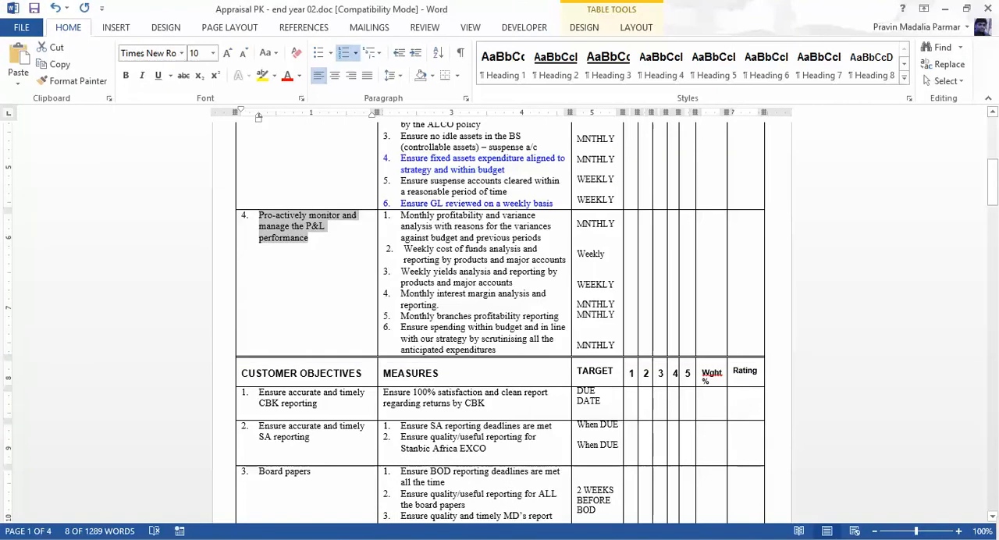
drag(258, 393, 317, 403)
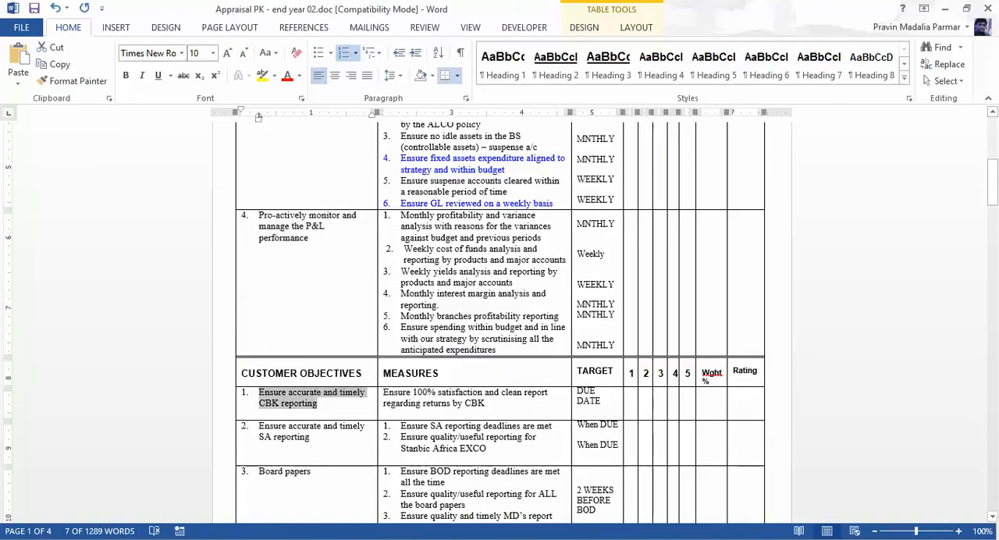
key(alt+Tab)
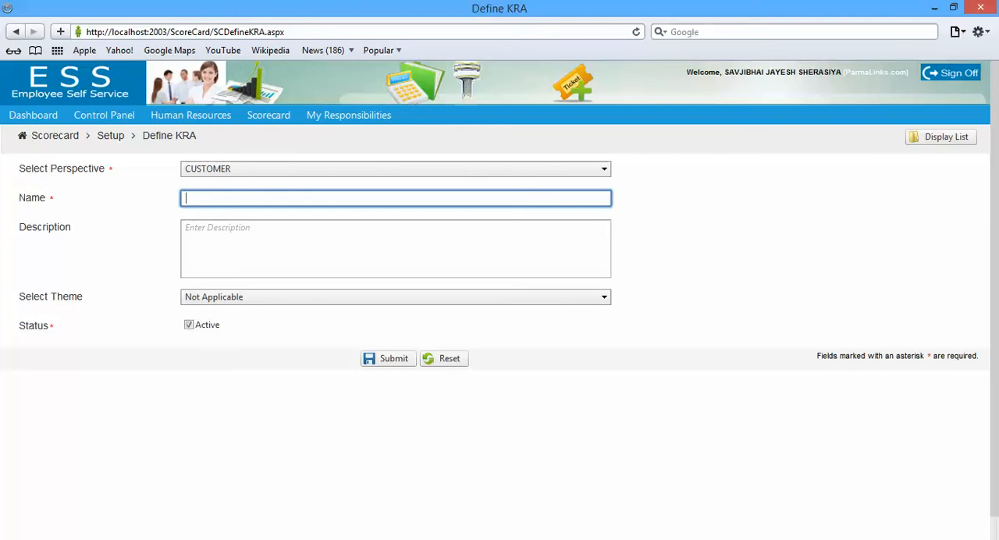
key(ctrl+v)
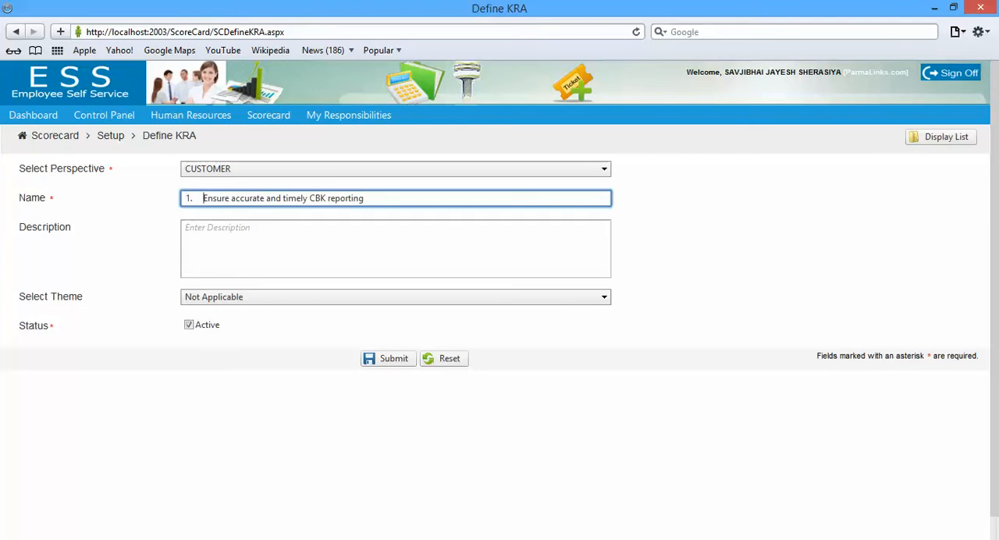
key(BackSpace)
key(BackSpace)
key(BackSpace)
click(230, 227)
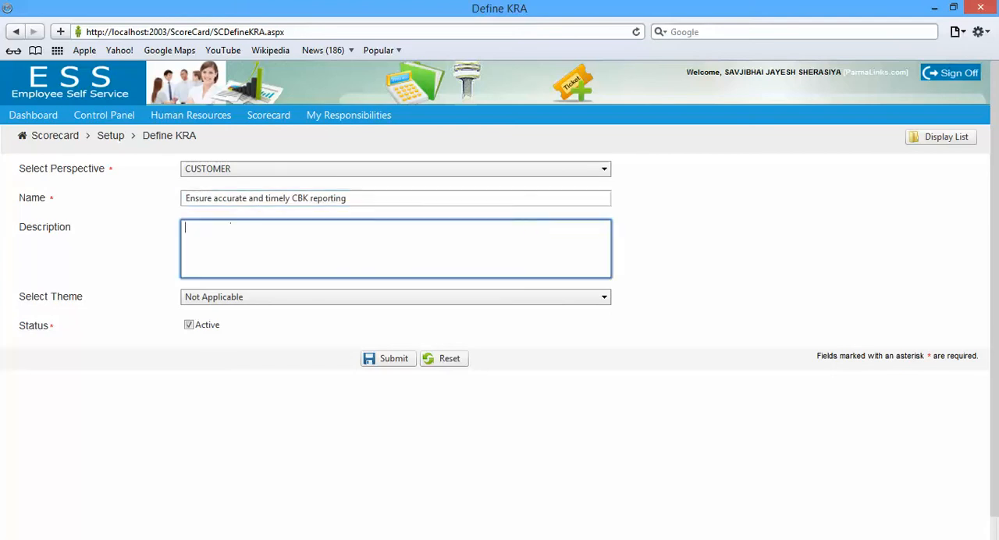
Submit the KRA with the copied objective as its description and the theme "Communication with departmental heads…"
key(ctrl+v)
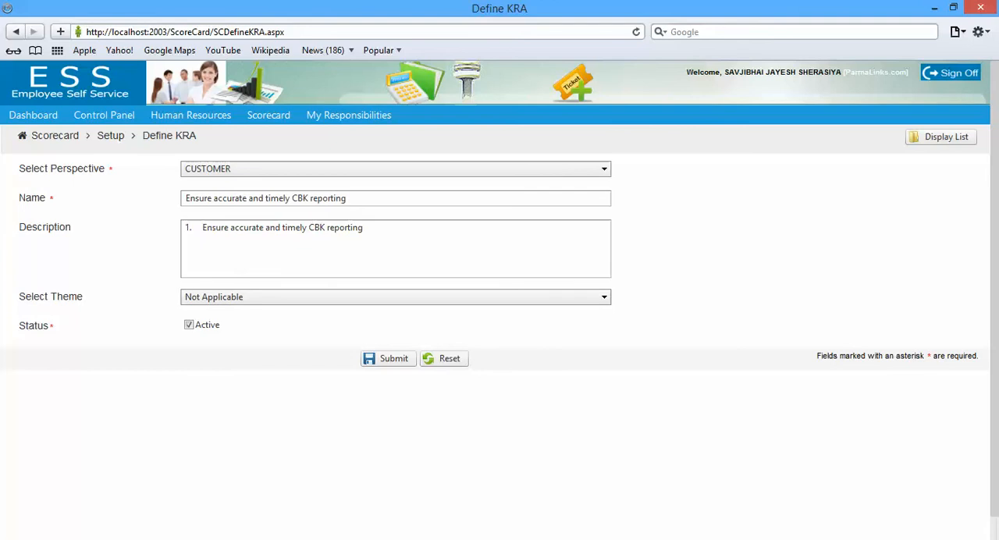
click(395, 297)
click(382, 346)
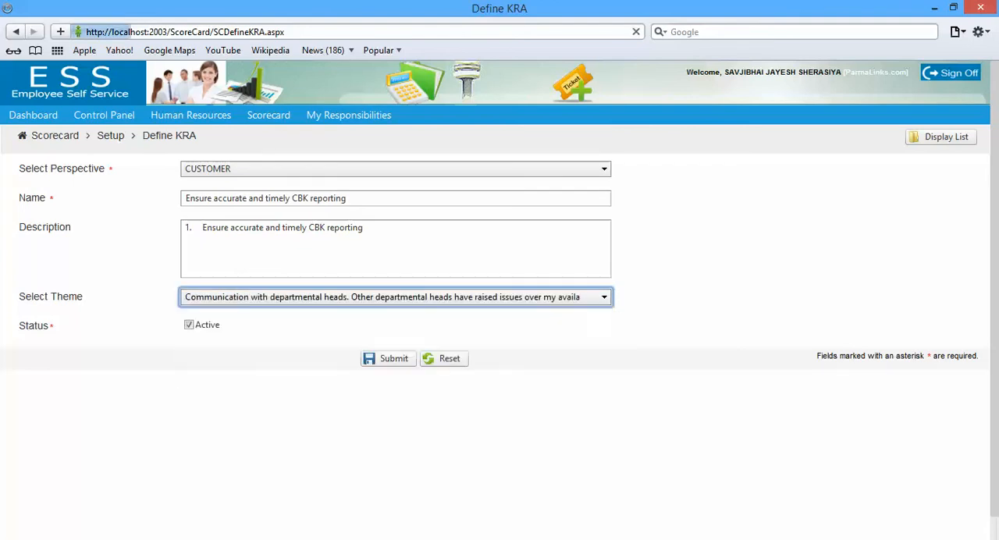
click(387, 358)
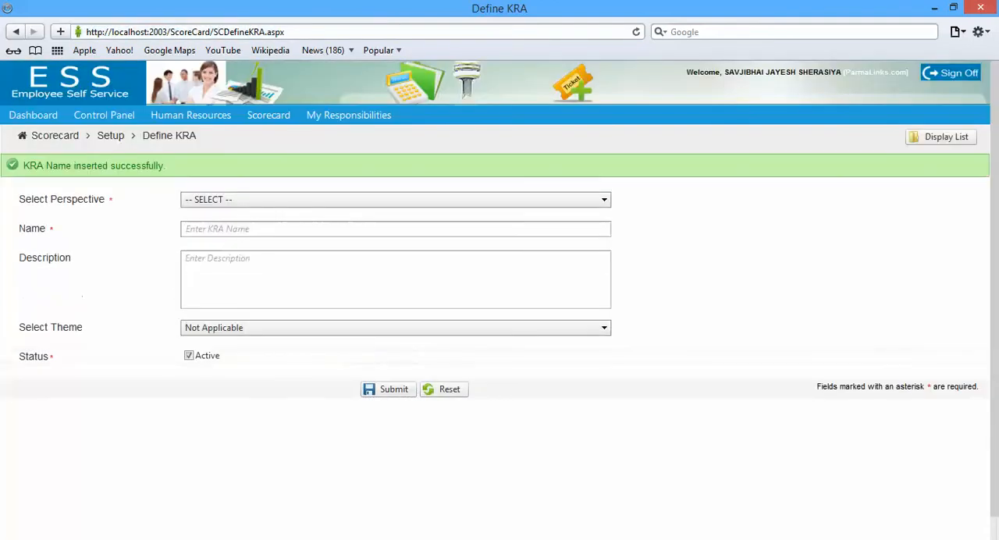
Copy the second customer objective, "Ensure accurate and timely SA reporting", from the Word document and return to the browser
key(alt+Tab)
key(Tab)
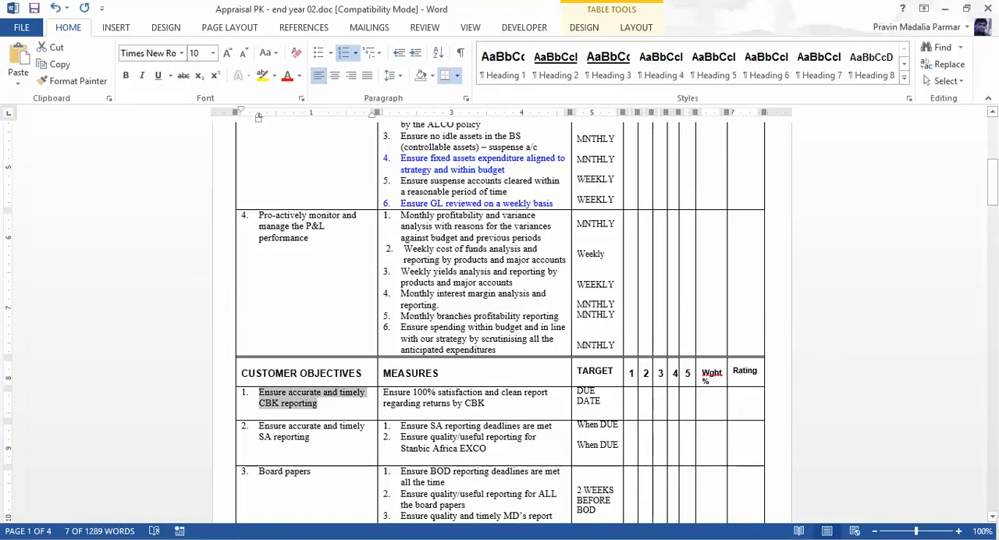
drag(259, 426, 309, 438)
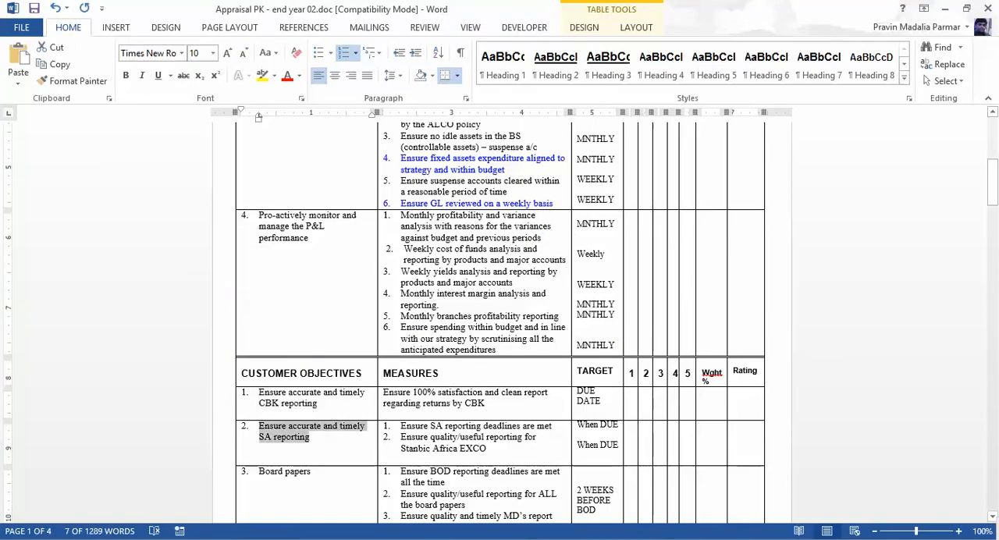
key(ctrl+c)
key(alt+Tab)
Define a CUSTOMER KRA named "Ensure accurate and timely SA reporting", without the pasted list number
click(395, 200)
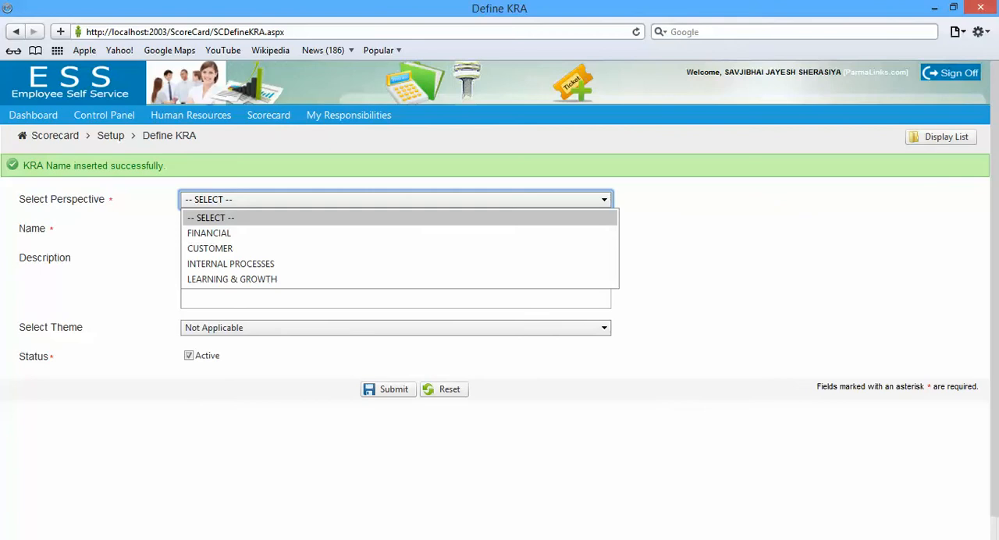
click(210, 248)
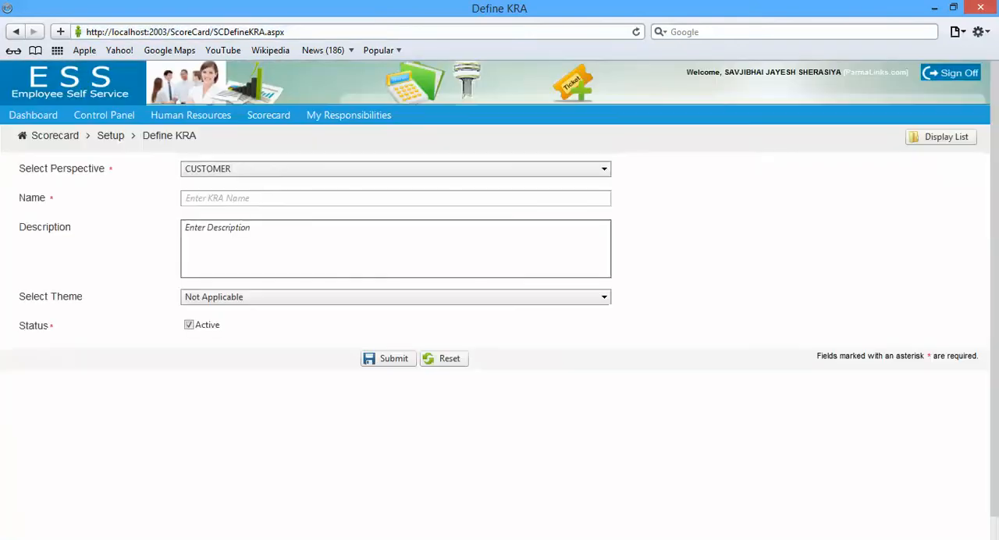
click(396, 198)
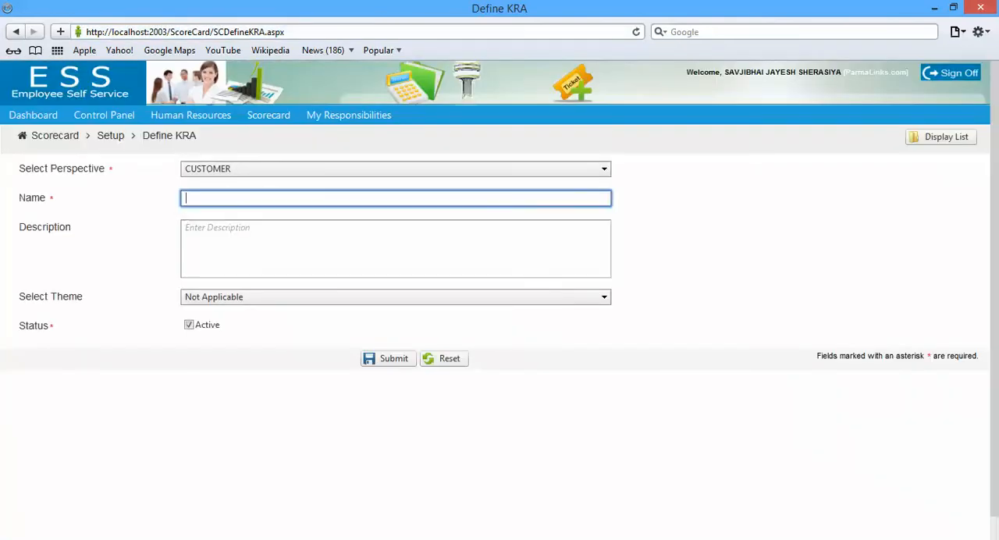
key(ctrl+v)
key(BackSpace)
key(BackSpace)
key(BackSpace)
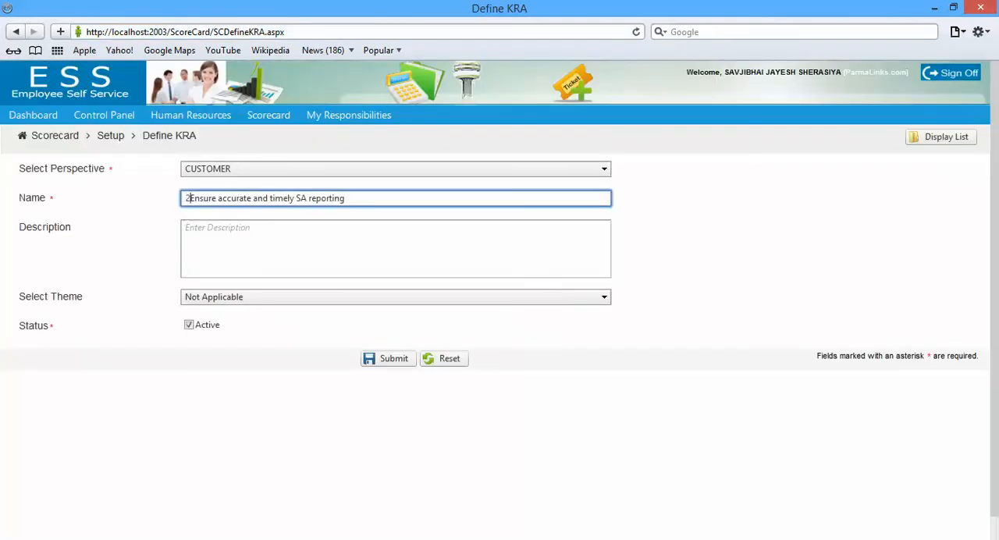
Submit the SA reporting KRA with the copied objective as its description and the theme "To have a meeting with all departmental managers…"
click(231, 224)
key(ctrl+v)
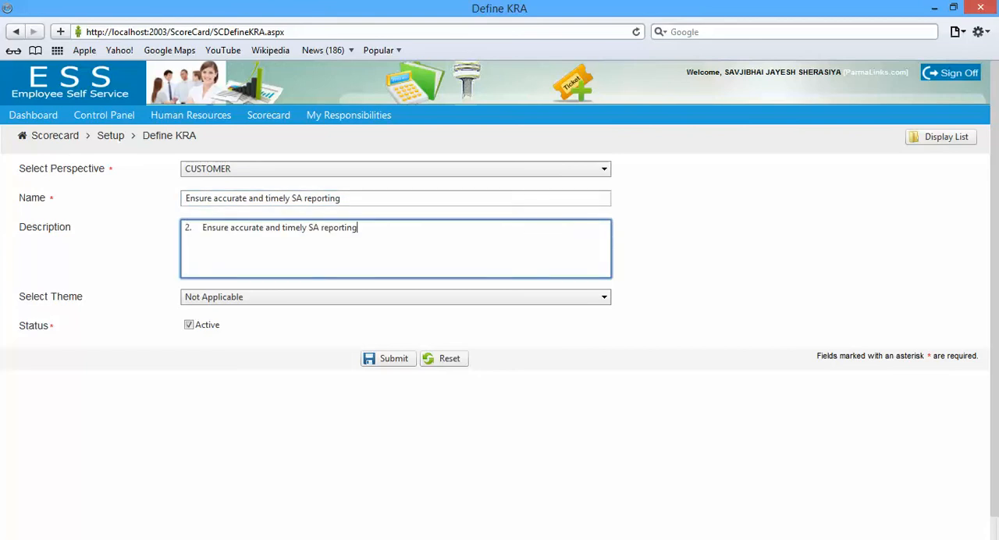
click(234, 296)
click(235, 363)
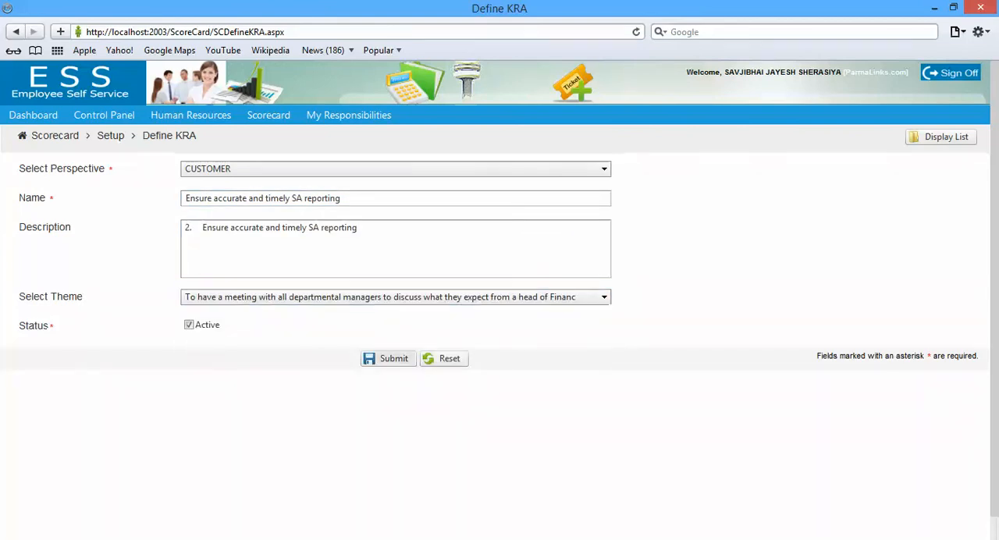
click(388, 357)
Switch to the Word document and copy the fourth customer objective, about managing the budgeting process
key(alt+Tab)
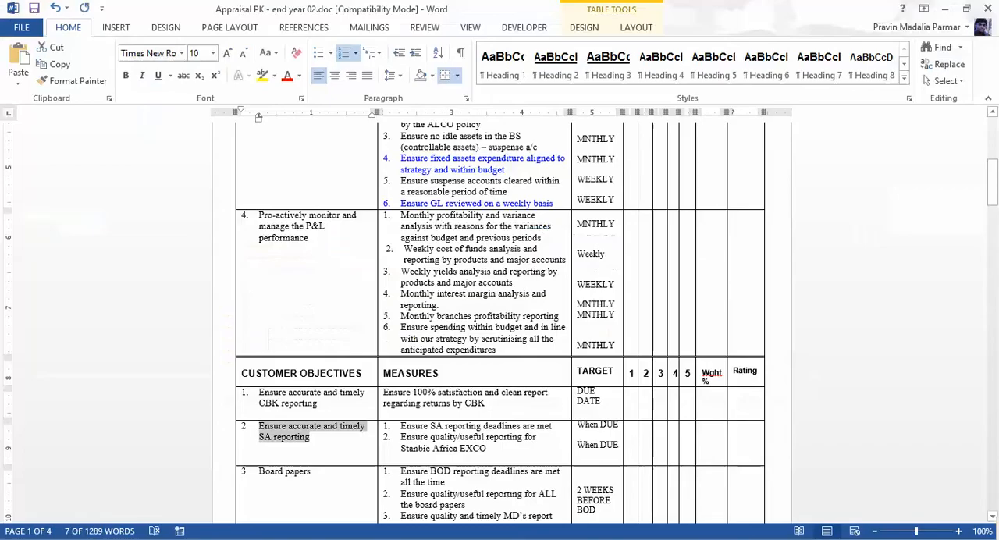
drag(993, 180, 993, 205)
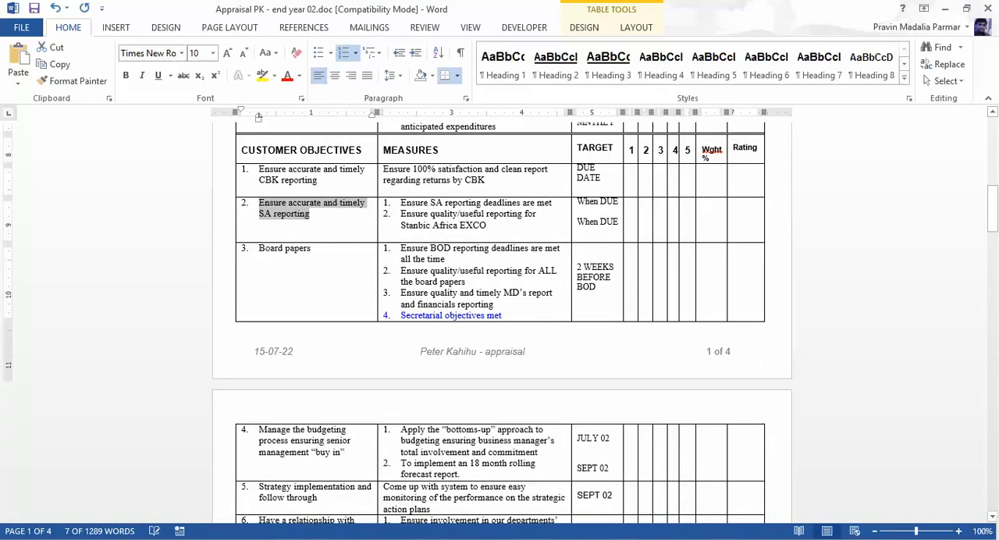
drag(259, 430, 345, 452)
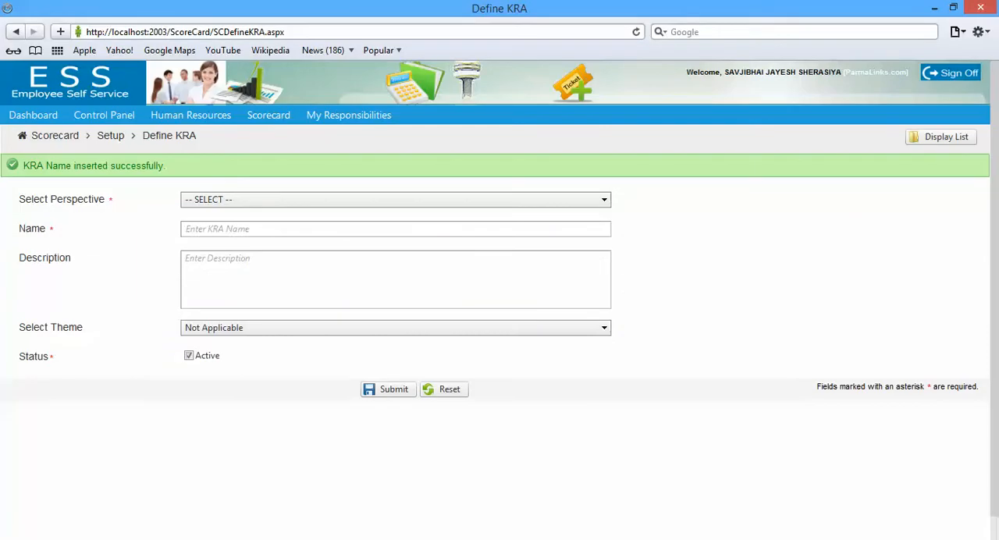
In the browser, define a CUSTOMER KRA named "Manage the budgeting process ensuring senior management “buy in”", without the list number
click(395, 200)
click(395, 248)
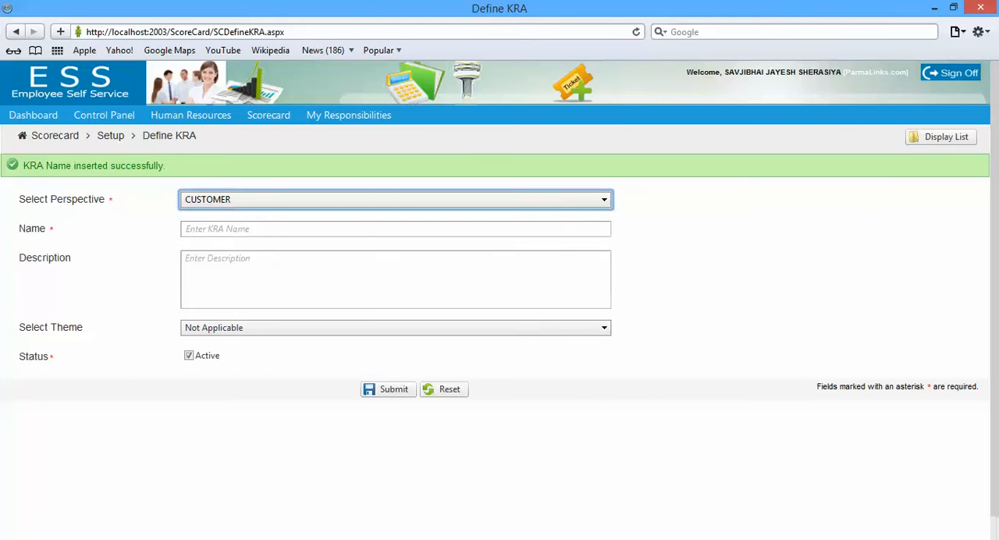
click(395, 198)
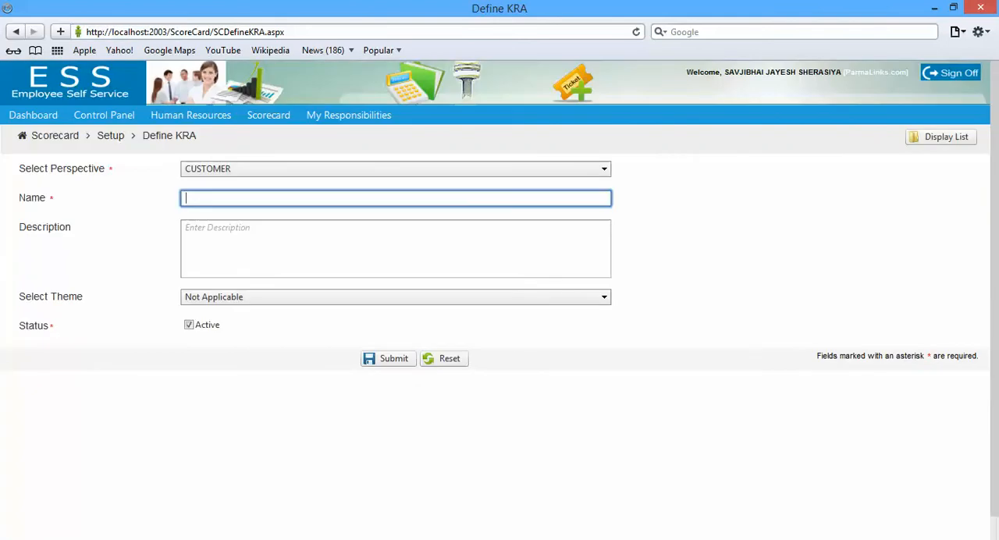
key(ctrl+v)
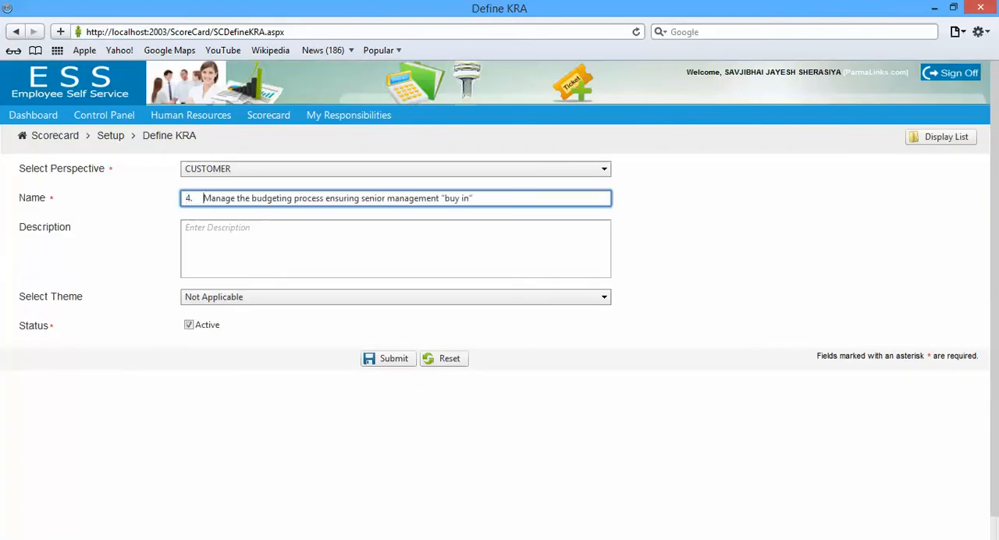
click(203, 198)
key(BackSpace)
key(BackSpace)
key(BackSpace)
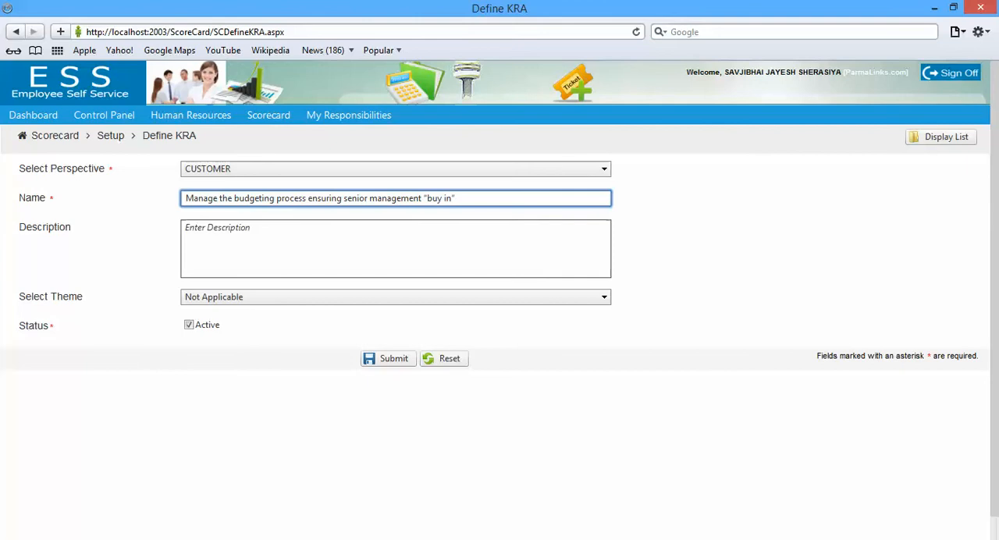
Submit the budgeting KRA with the copied objective as its description and the theme "To try and obtain a secondment at Standard Bank London…"
click(231, 226)
key(ctrl+v)
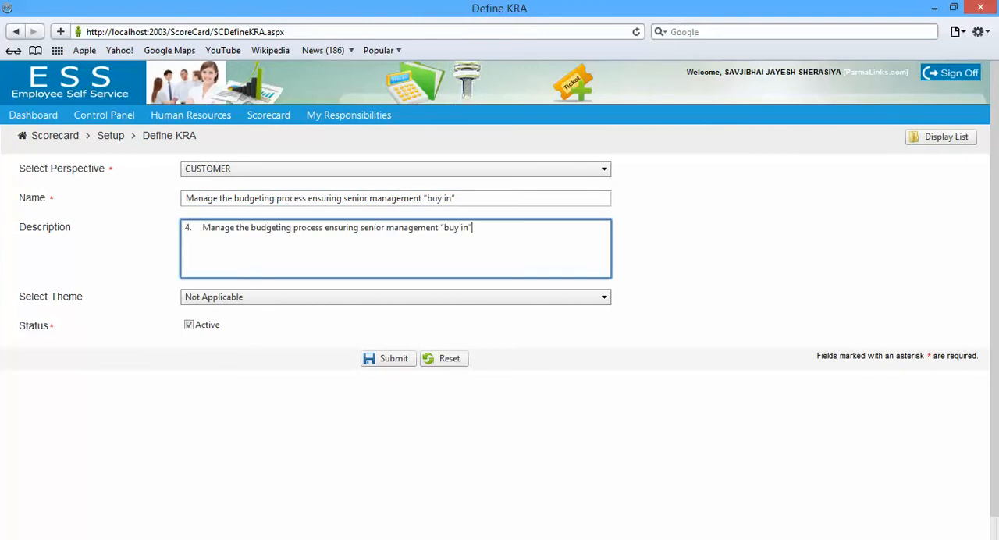
click(396, 297)
click(396, 376)
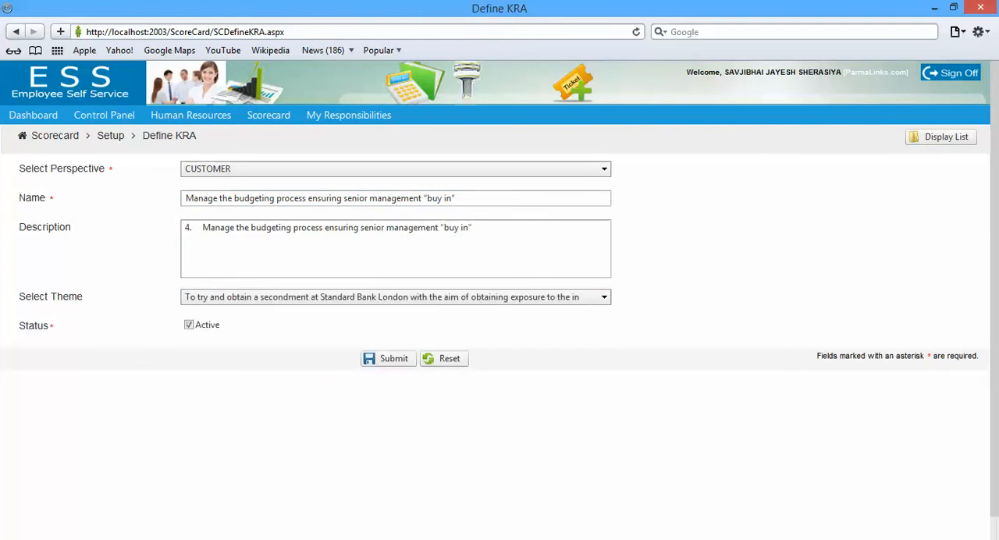
click(388, 358)
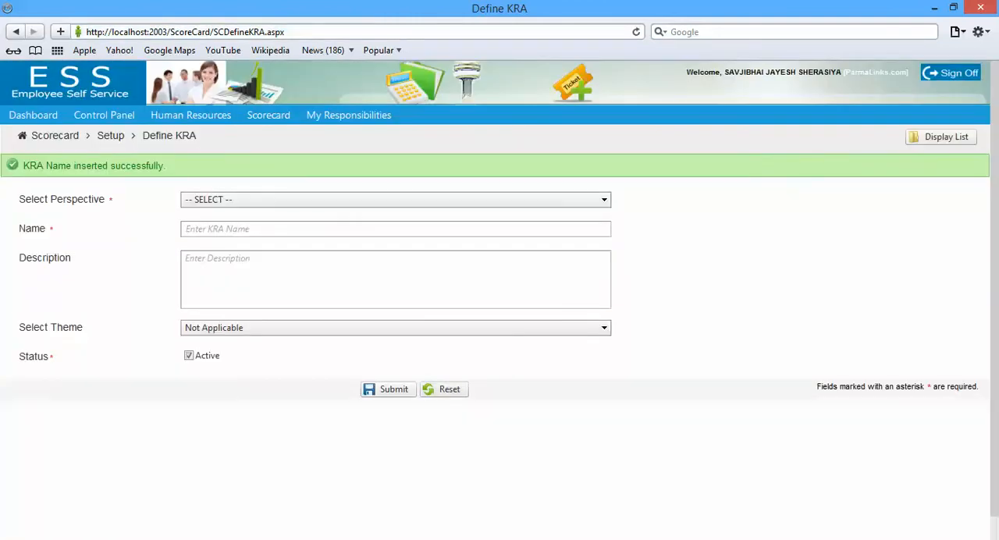
Start a new KRA with the INTERNAL PROCESSES perspective and copy the first internal processes objective from the Word document
click(395, 199)
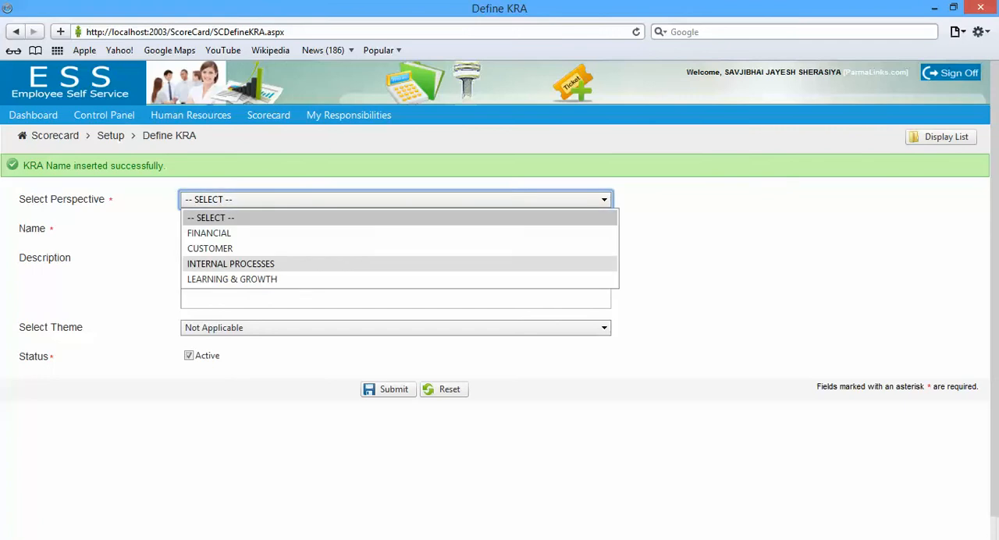
click(230, 264)
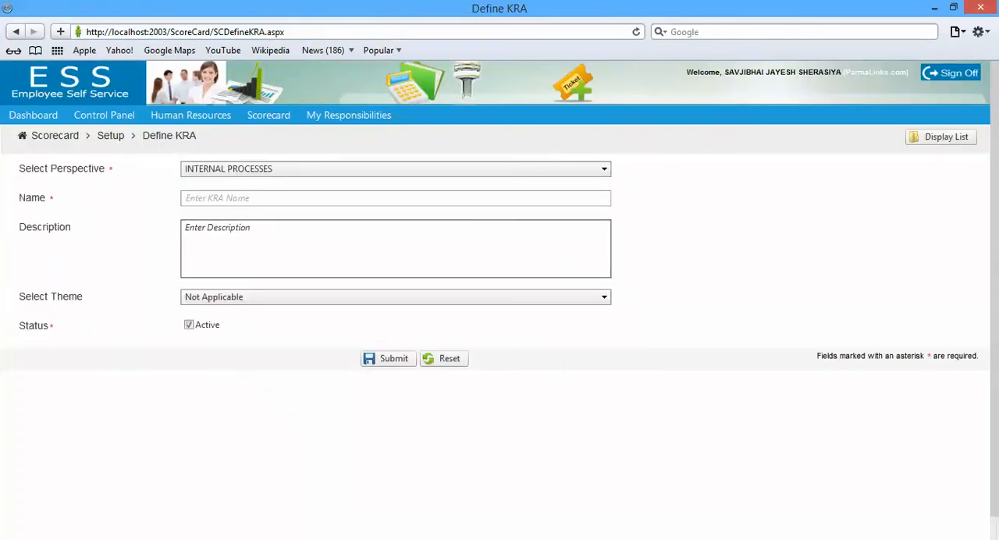
key(alt+Tab)
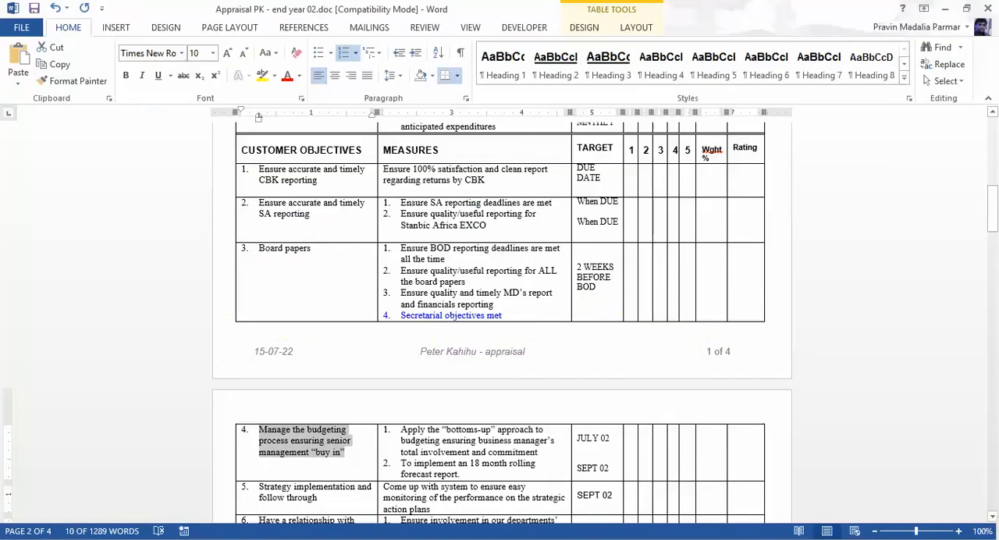
drag(991, 209, 992, 254)
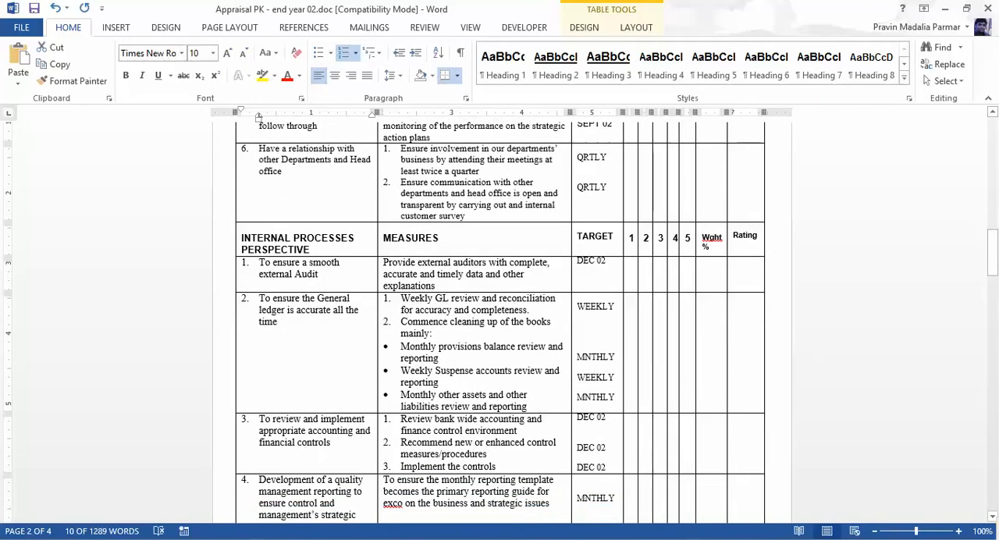
drag(260, 263, 321, 275)
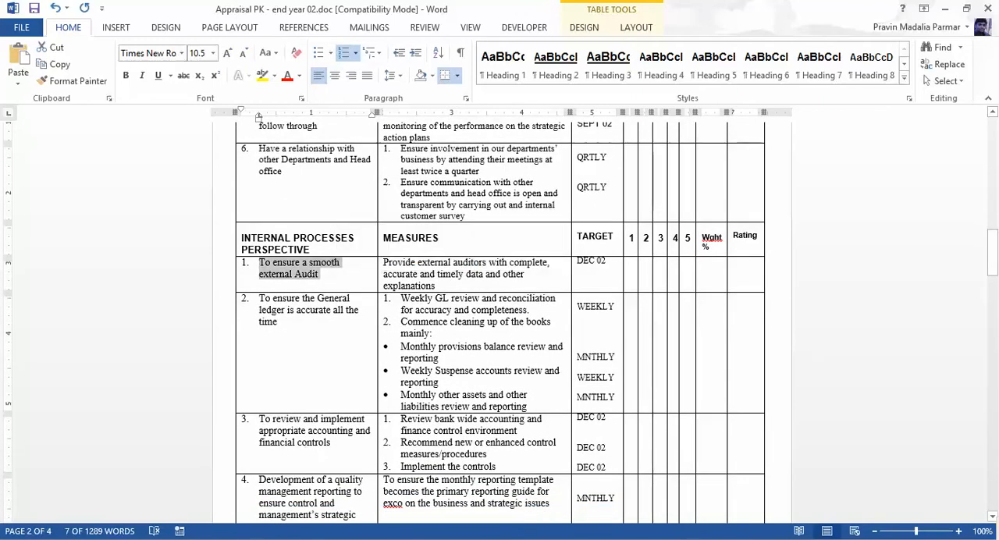
Back in the browser, name the KRA "To ensure a smooth external Audit", without the pasted list number
key(alt+Tab)
click(226, 198)
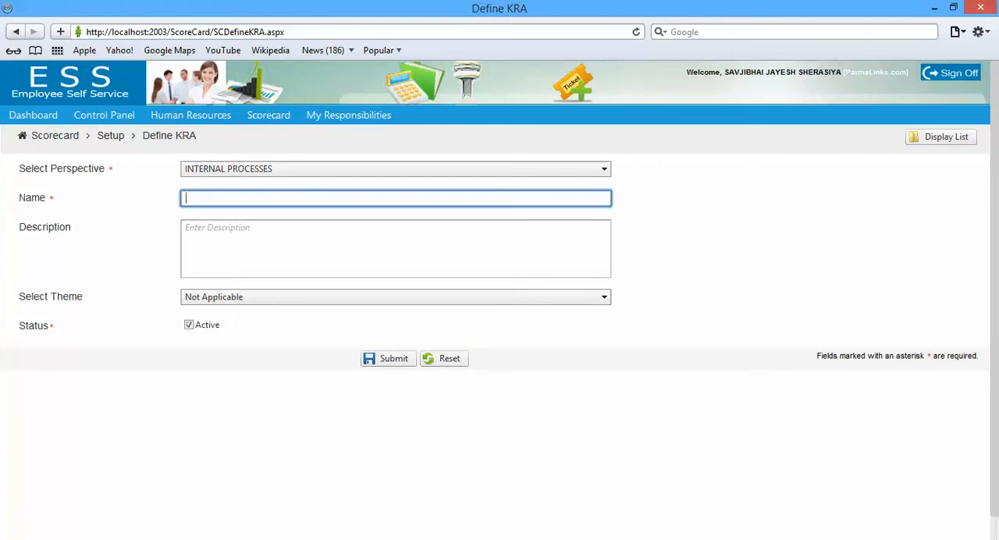
text(1.	To ensure a smooth external Audit)
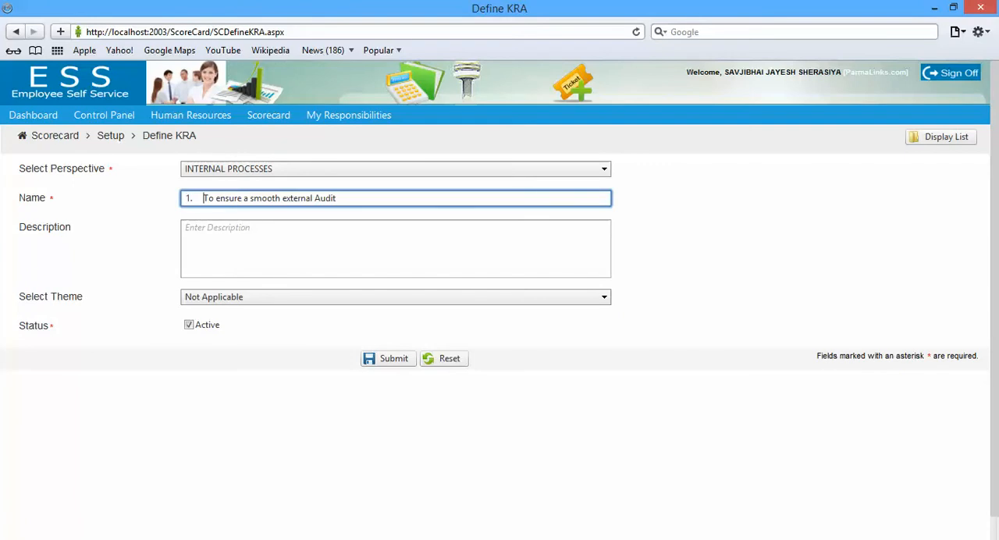
key(BackSpace)
key(BackSpace)
key(BackSpace)
Submit the external audit KRA with the copied objective as its description and the theme "To have a meeting with all departmental managers…"
click(230, 229)
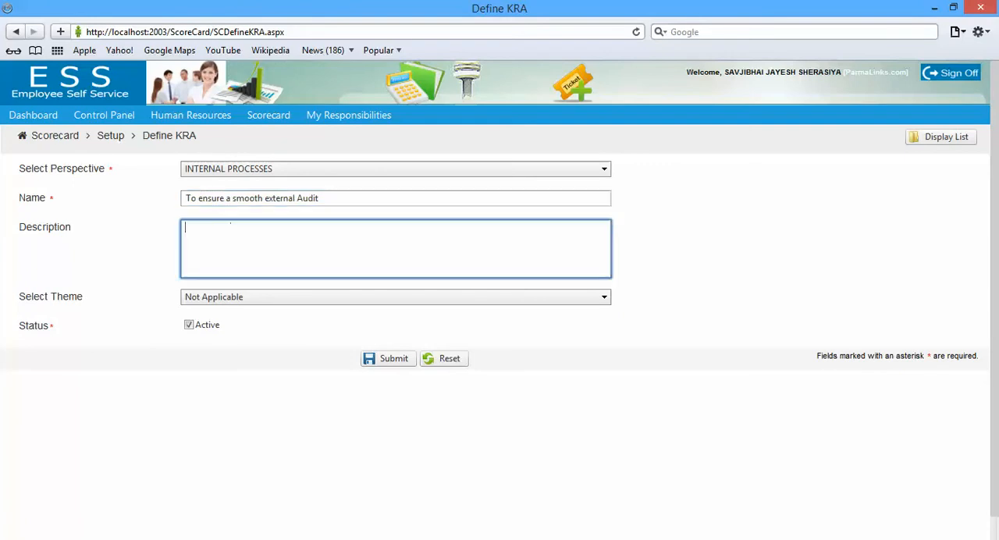
text(1.	To ensure a smooth external Audit)
click(390, 297)
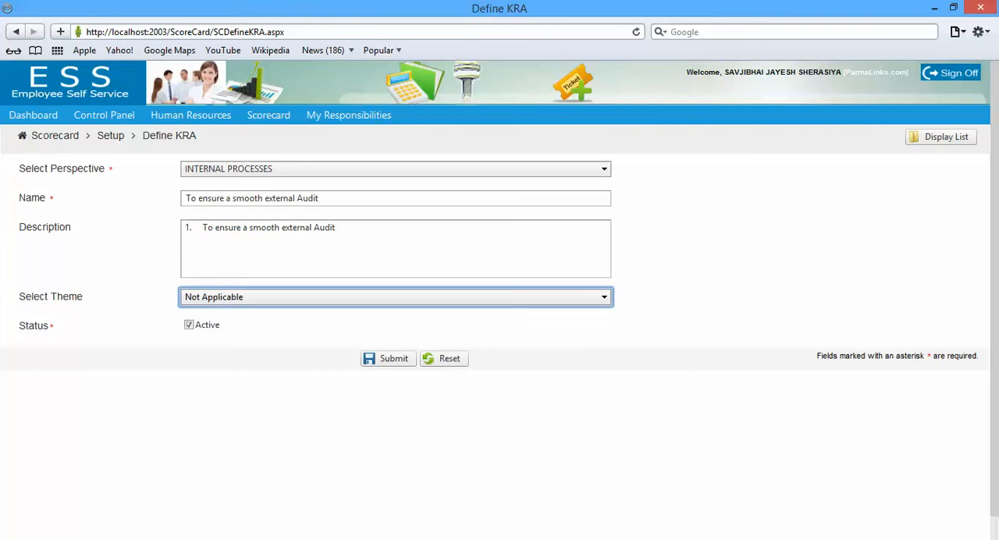
click(389, 360)
click(388, 359)
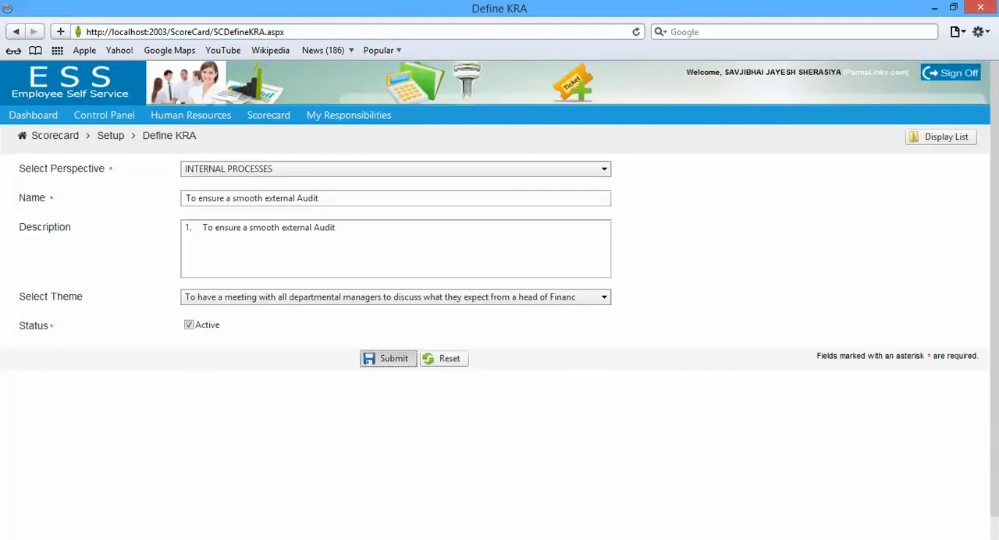
Copy the second internal processes objective from the Word document and start a new browser KRA with the INTERNAL PROCESSES perspective
key(alt+Tab)
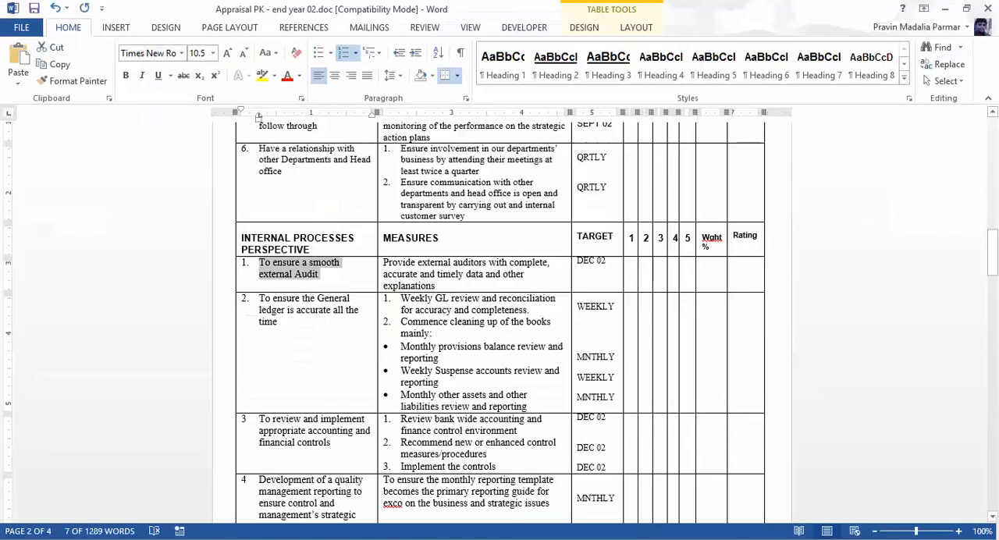
drag(259, 299, 279, 321)
key(ctrl+c)
key(alt+Tab)
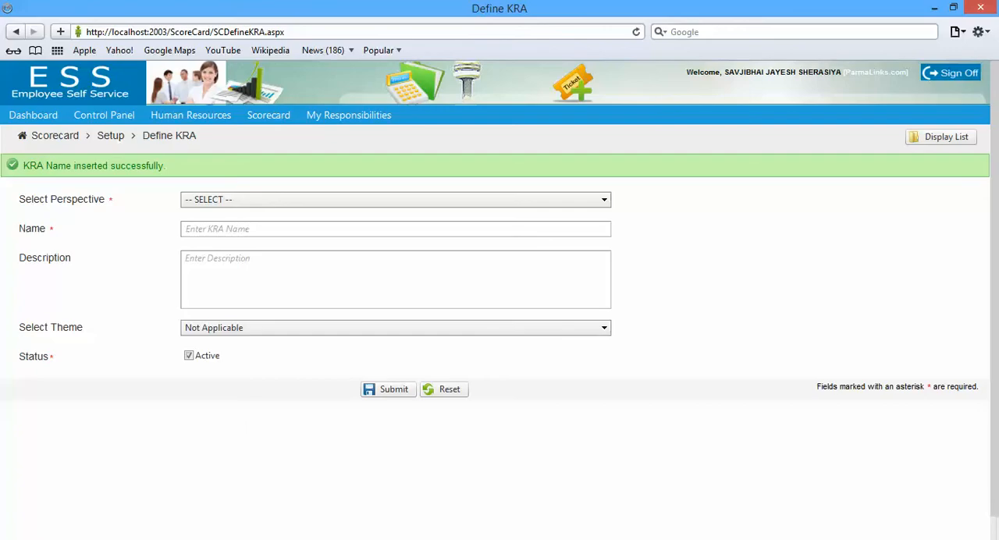
click(396, 200)
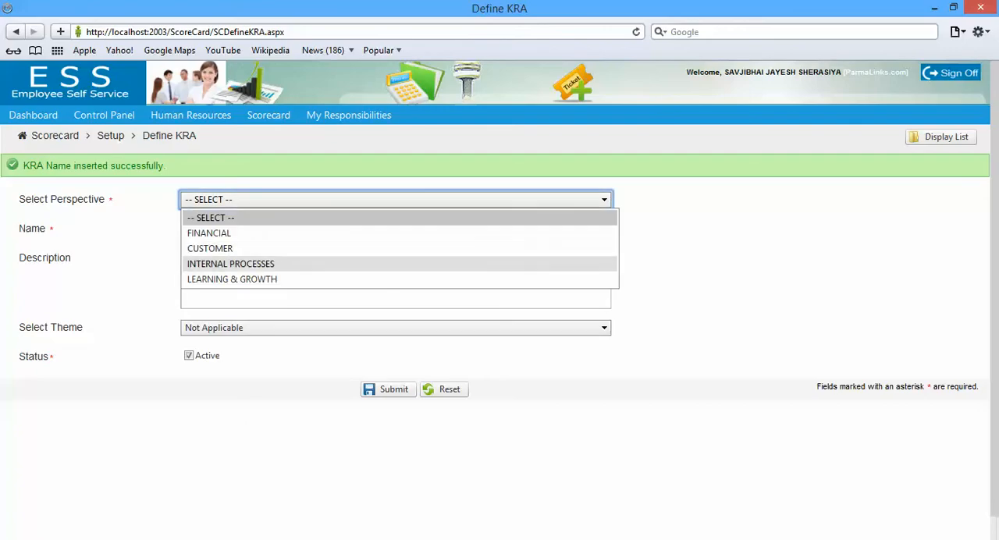
click(230, 264)
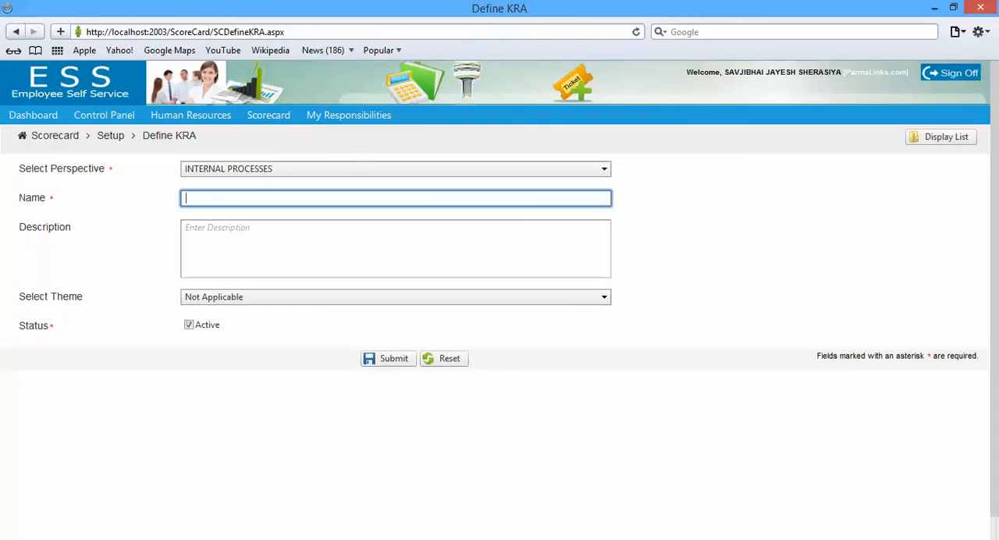
Name the new KRA "To ensure the General ledger is accurate all the time", without the pasted list number
key(ctrl+v)
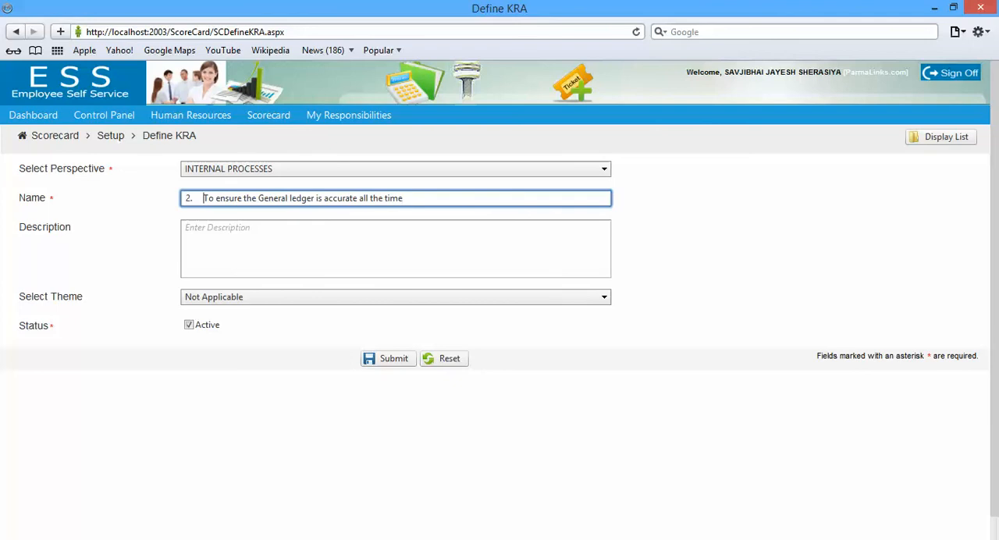
key(BackSpace)
key(BackSpace)
key(BackSpace)
Submit the general ledger KRA with the copied objective as its description and the theme "To try and obtain a secondment at Standard Bank London…"
click(230, 228)
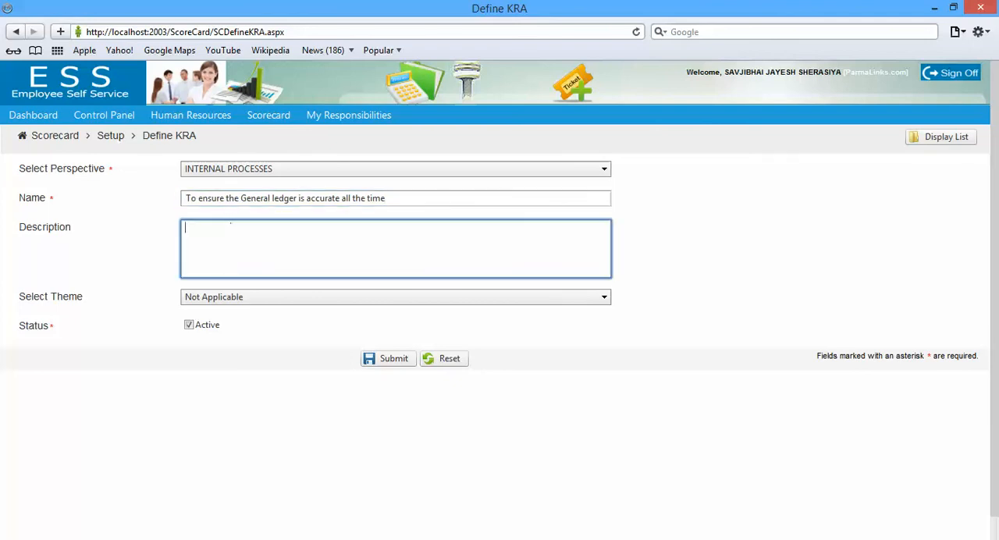
key(ctrl+v)
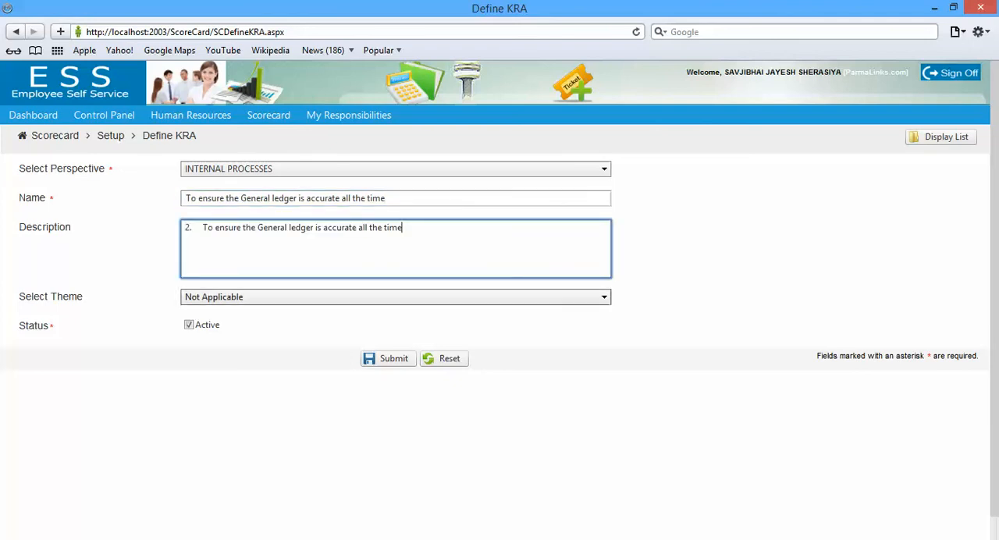
click(296, 297)
click(297, 377)
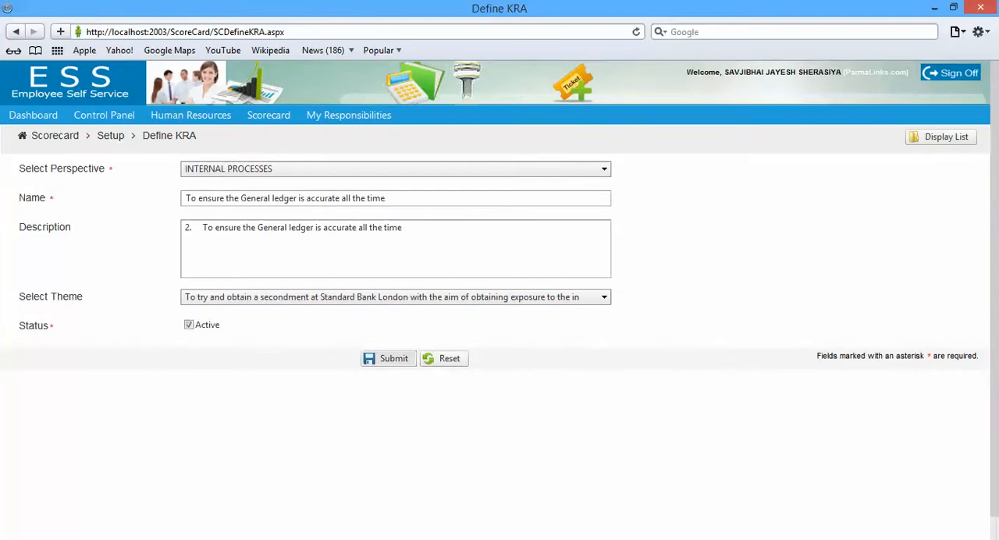
click(388, 358)
Start a new KRA with the LEARNING & GROWTH perspective and copy the second learning and growth objective from the Word document
click(395, 199)
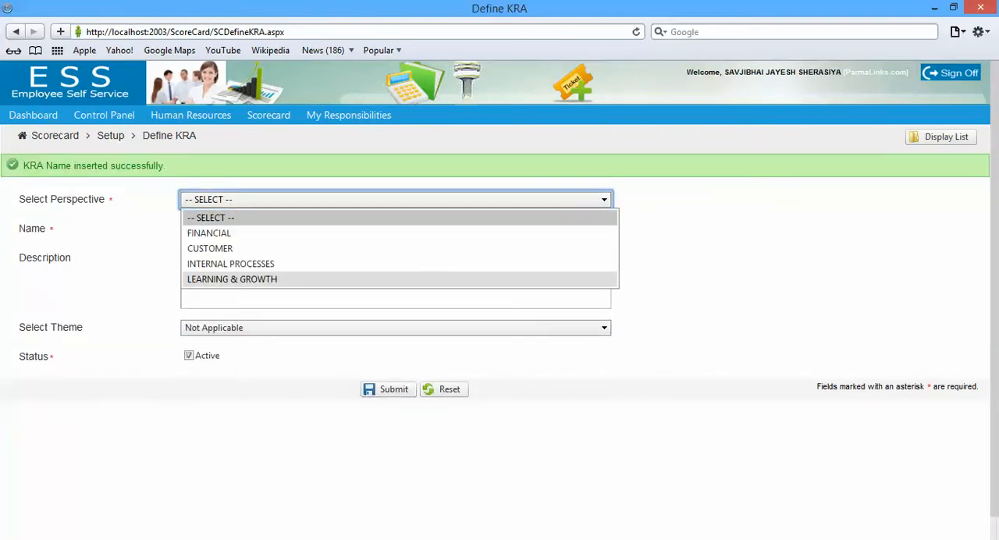
click(233, 279)
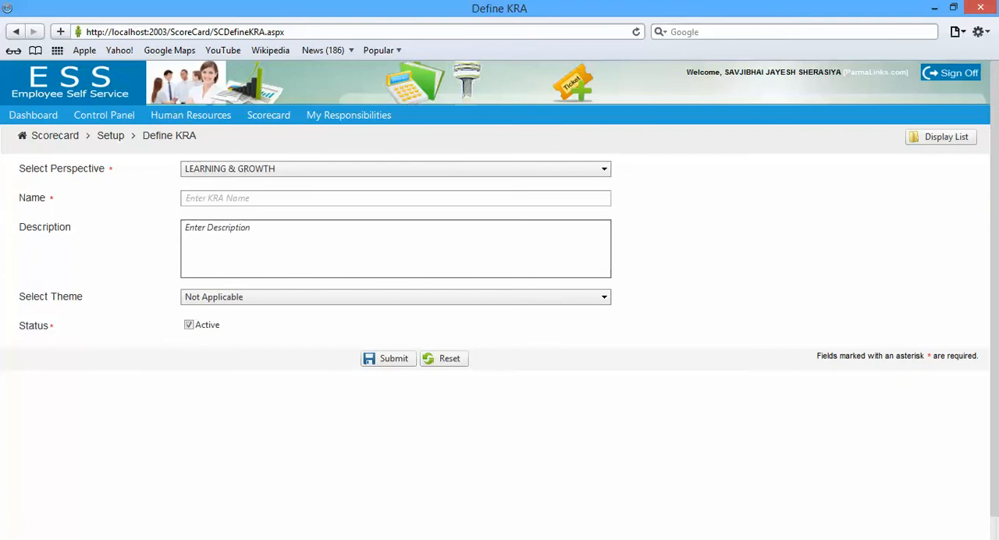
key(alt+Tab)
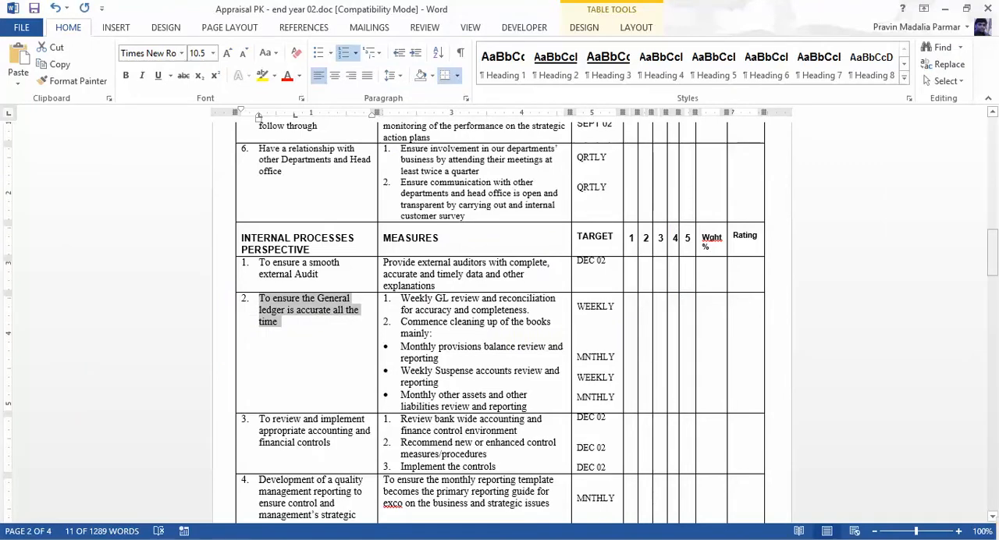
drag(992, 254, 992, 341)
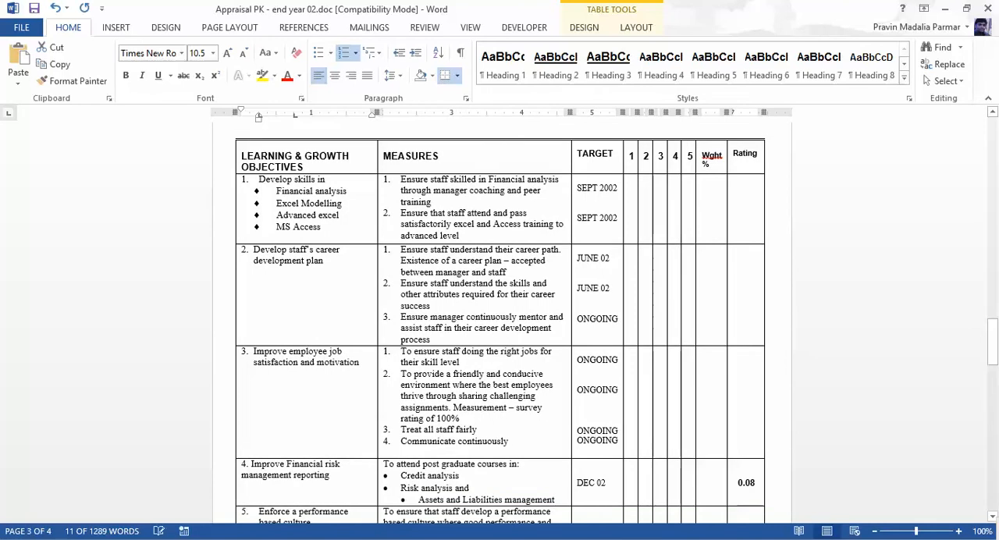
drag(254, 250, 323, 261)
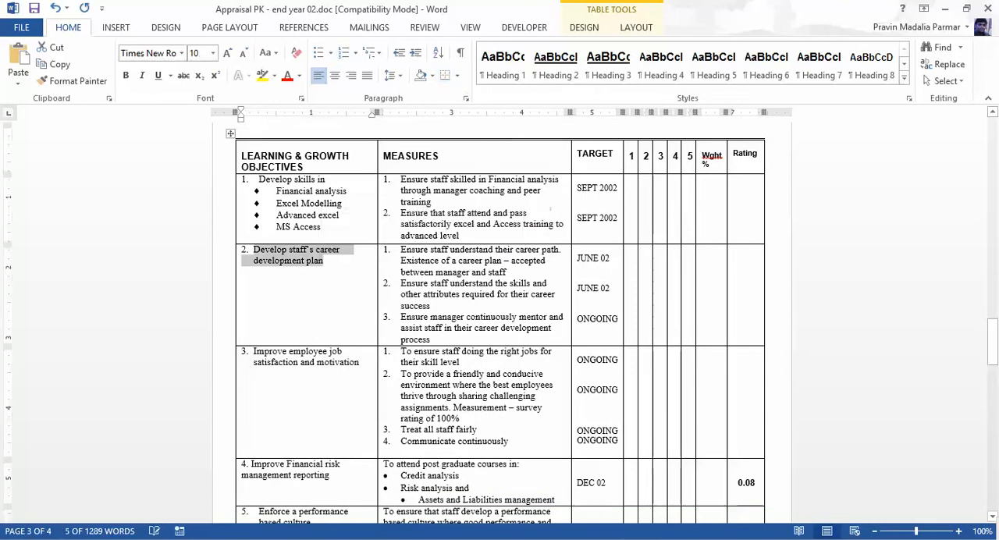
Back in the browser, name the KRA "Develop staff's career development plan", removing the extra spaces from the pasted text
key(alt+Tab)
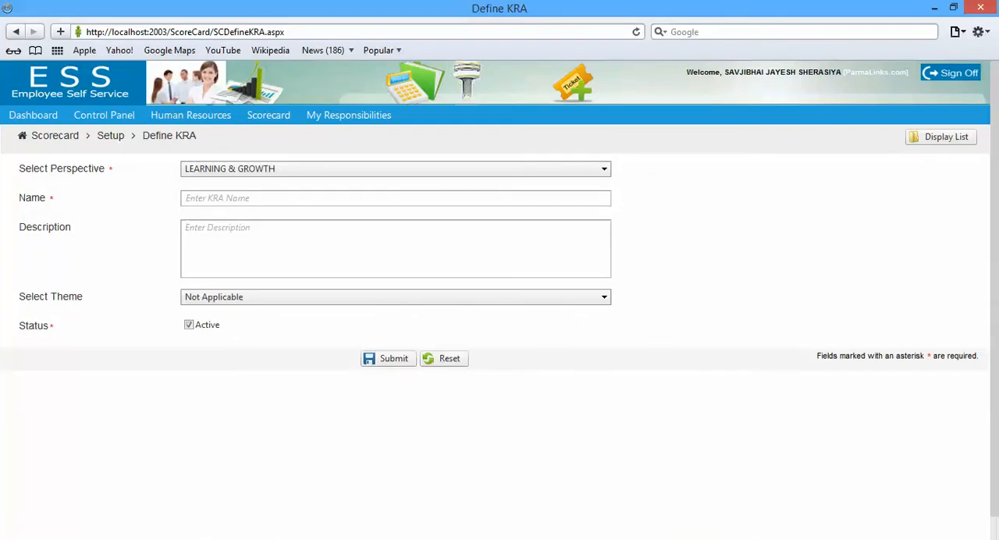
mouse_move(269, 115)
click(266, 198)
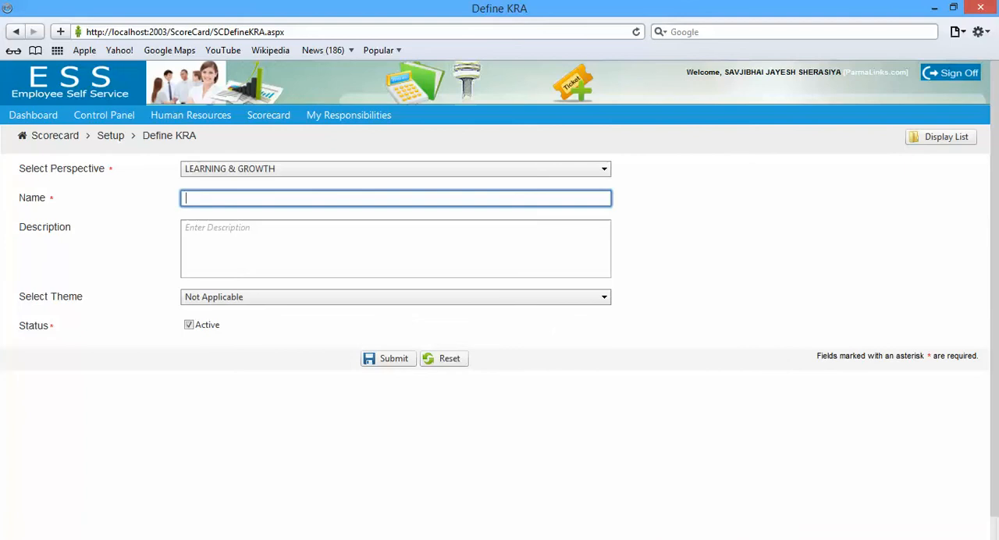
key(ctrl+v)
click(230, 225)
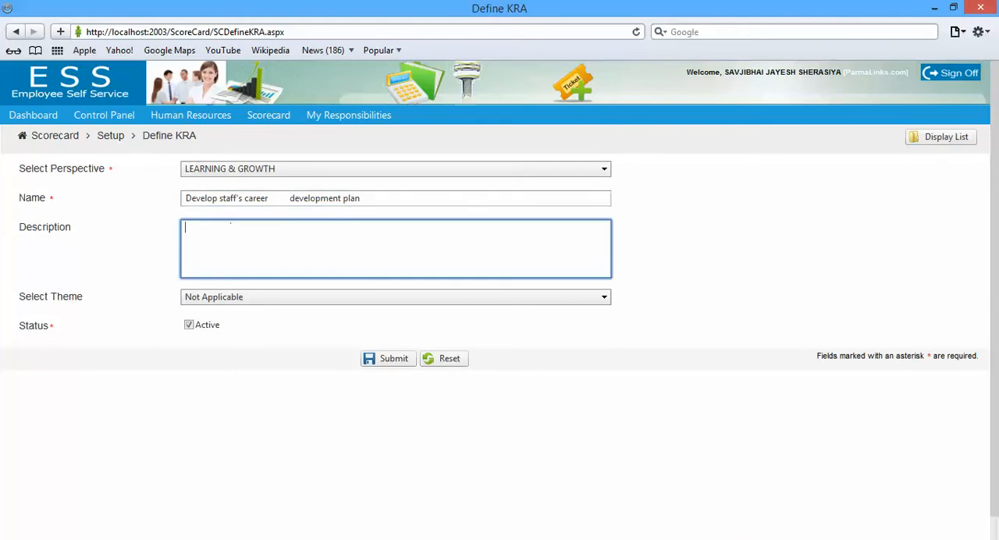
click(290, 198)
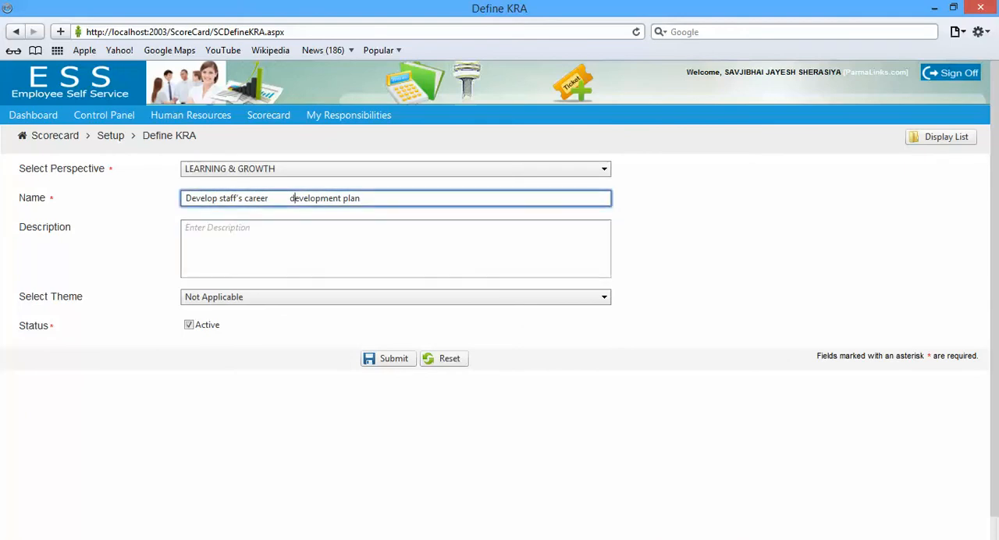
key(BackSpace)
key(BackSpace)
key(BackSpace)
key(BackSpace)
key(BackSpace)
key(BackSpace)
key(BackSpace)
Submit the career development KRA with the copied objective as its description and the theme "To have a meeting with all departmental managers…"
key(Tab)
key(ctrl+v)
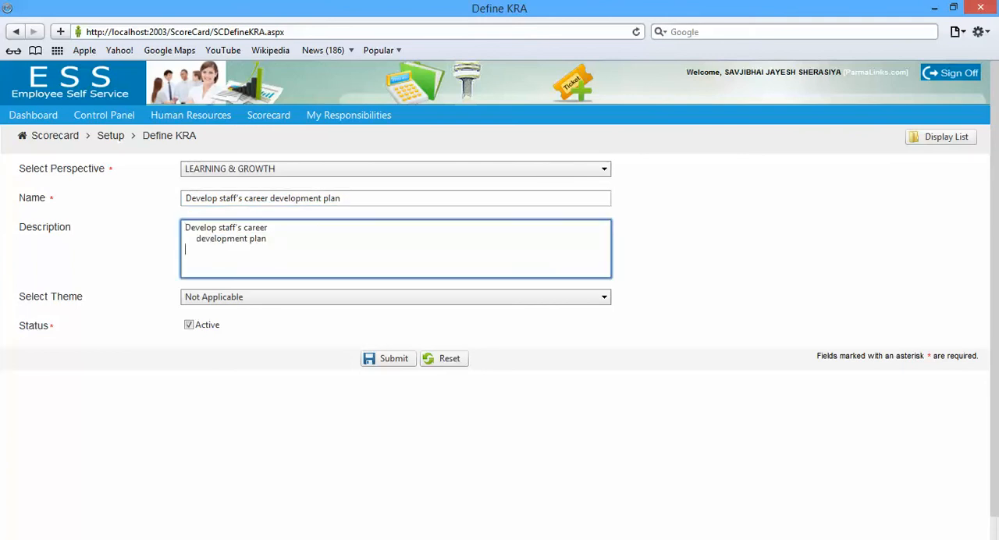
click(396, 297)
click(394, 360)
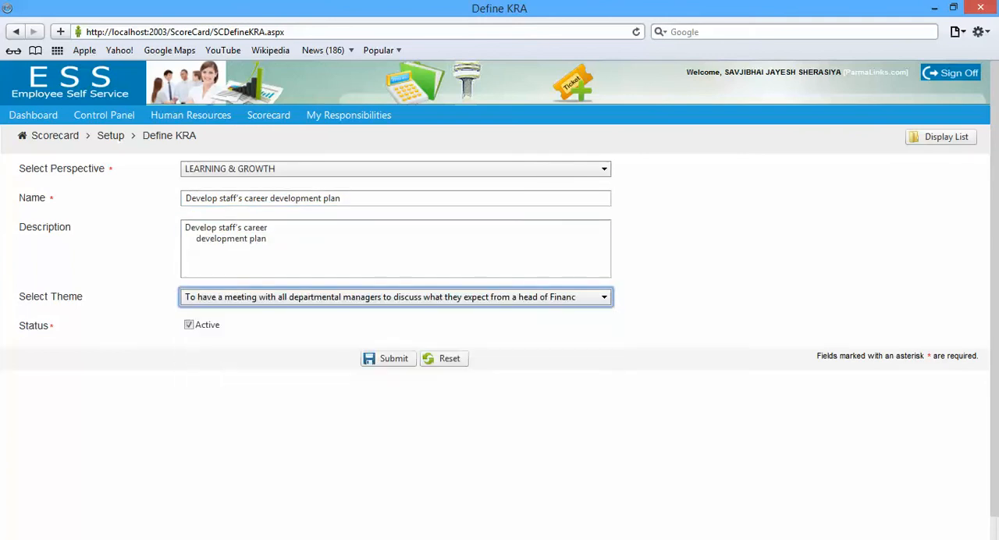
click(388, 359)
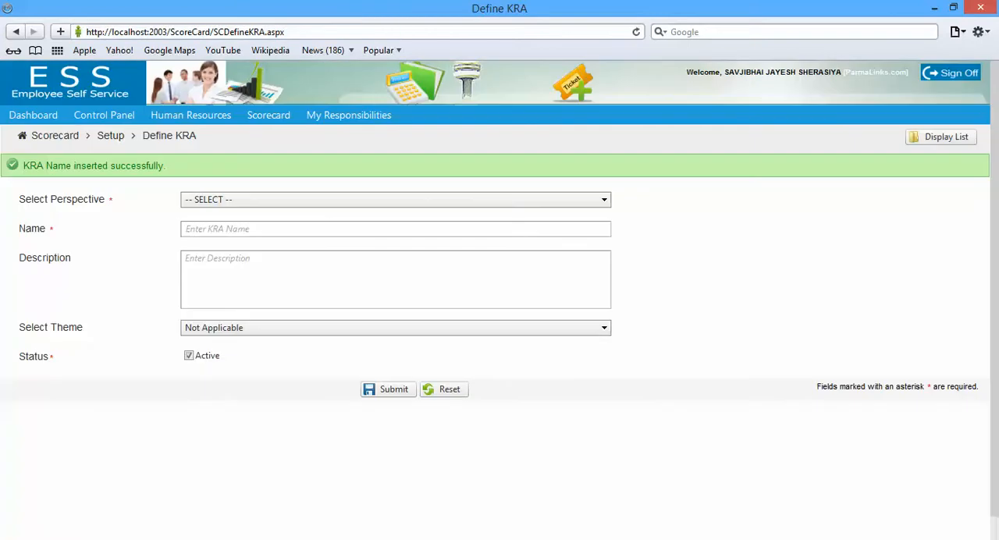
Copy the third learning and growth objective from the Word document and start a new browser KRA with the LEARNING & GROWTH perspective
key(alt+Tab)
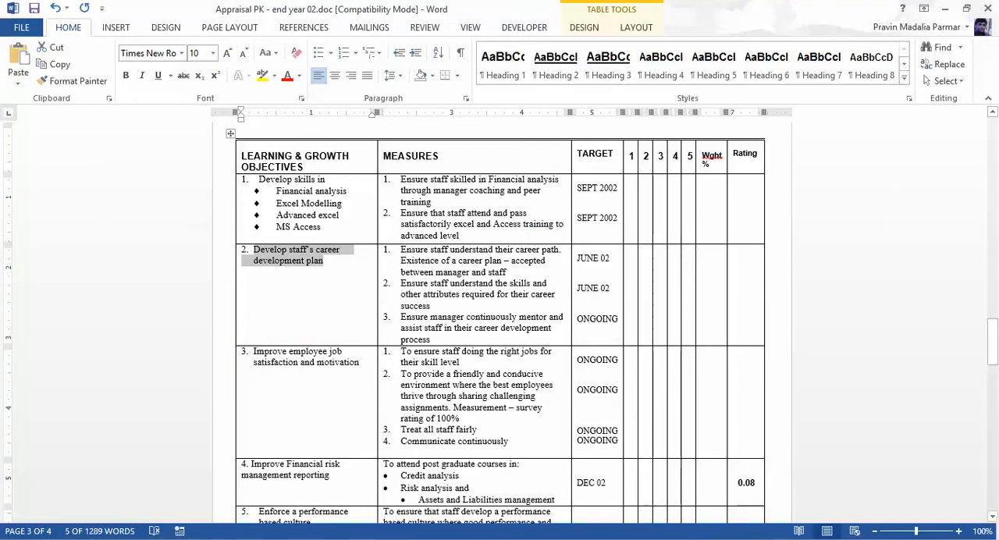
drag(253, 351, 359, 363)
key(ctrl+c)
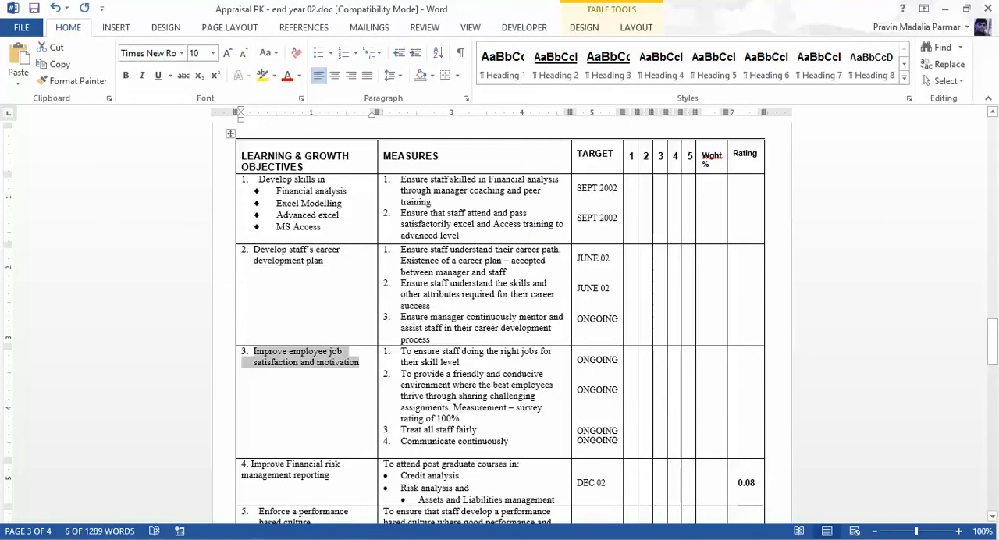
key(alt+Tab)
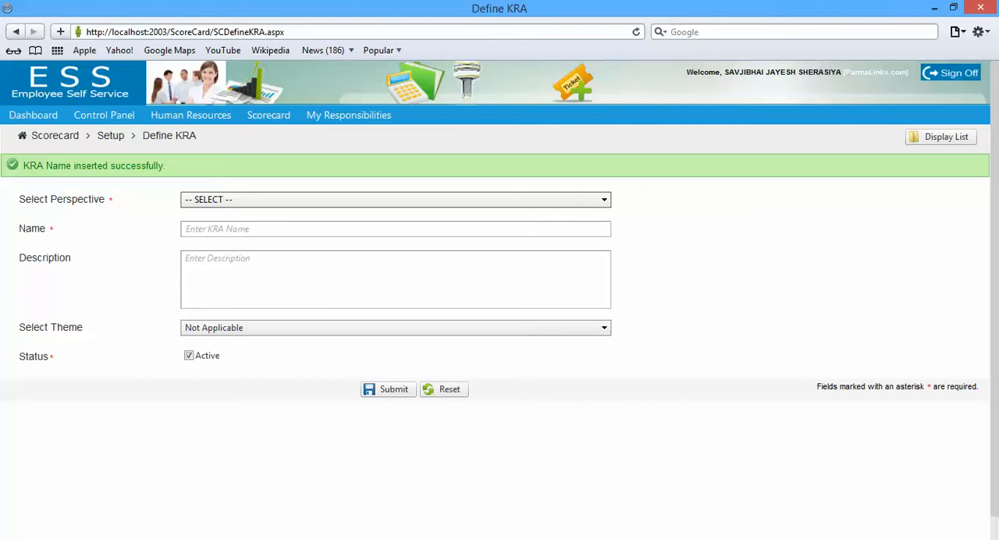
click(396, 199)
click(233, 279)
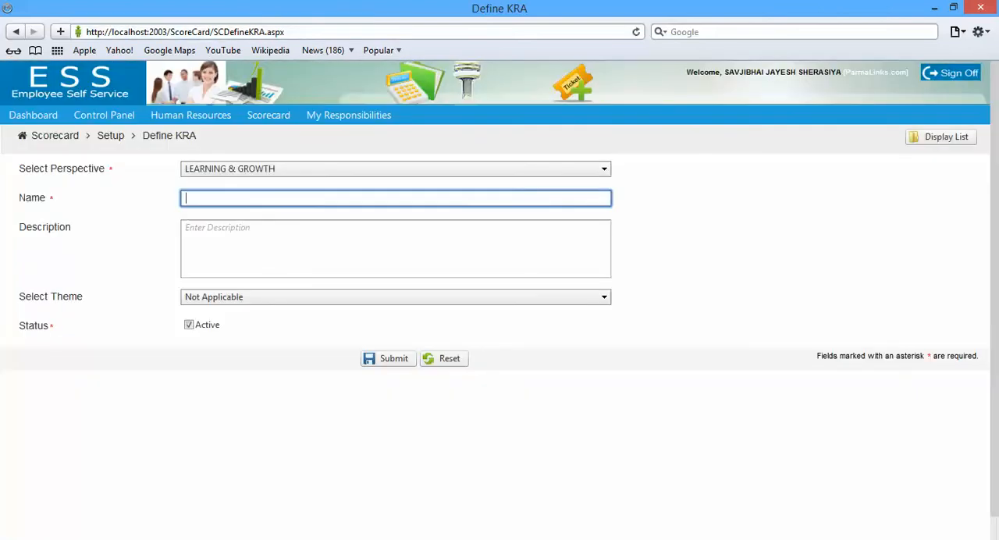
Name the KRA "Improve employee job satisfaction and motivation" from the copied text, trimming the surplus spaces before "satisfaction"
key(ctrl+v)
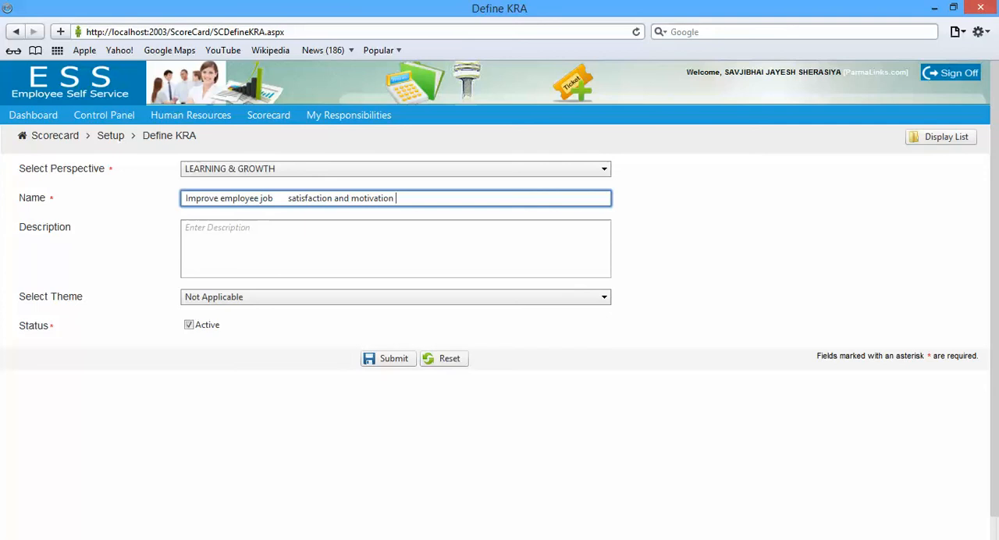
click(288, 198)
key(BackSpace)
key(BackSpace)
key(BackSpace)
key(BackSpace)
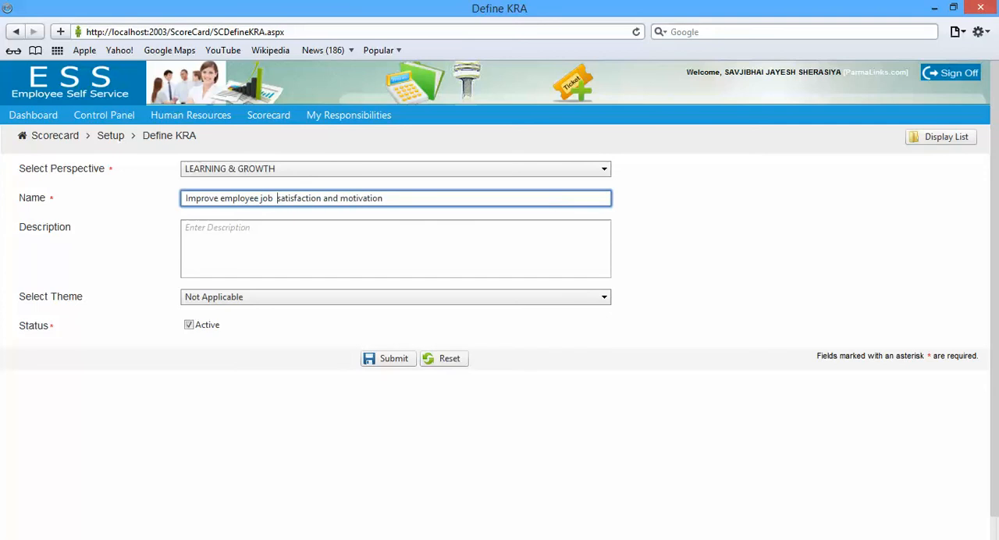
Submit the job satisfaction KRA with the copied objective as its description and the theme "To try and obtain a secondment at Standard Bank London…"
click(288, 240)
key(ctrl+v)
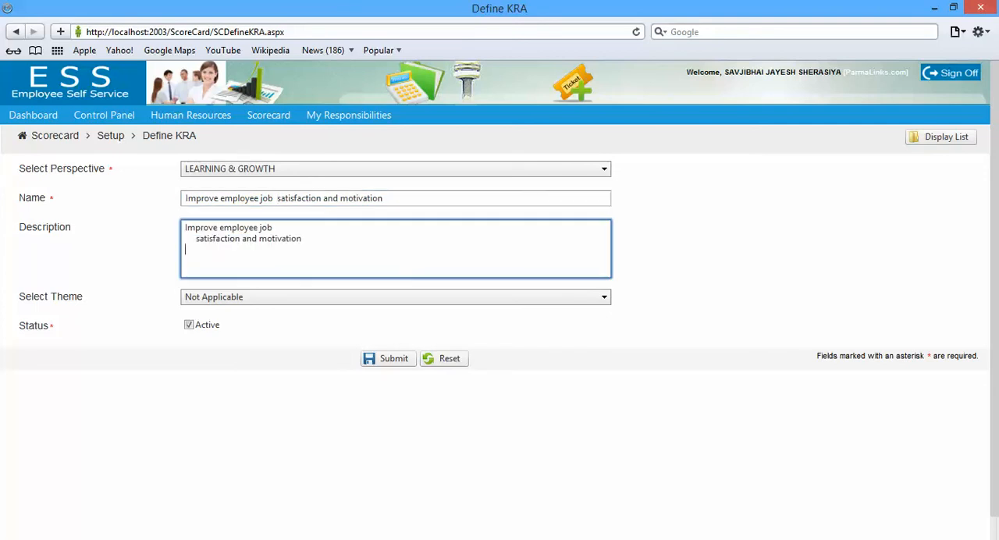
click(313, 297)
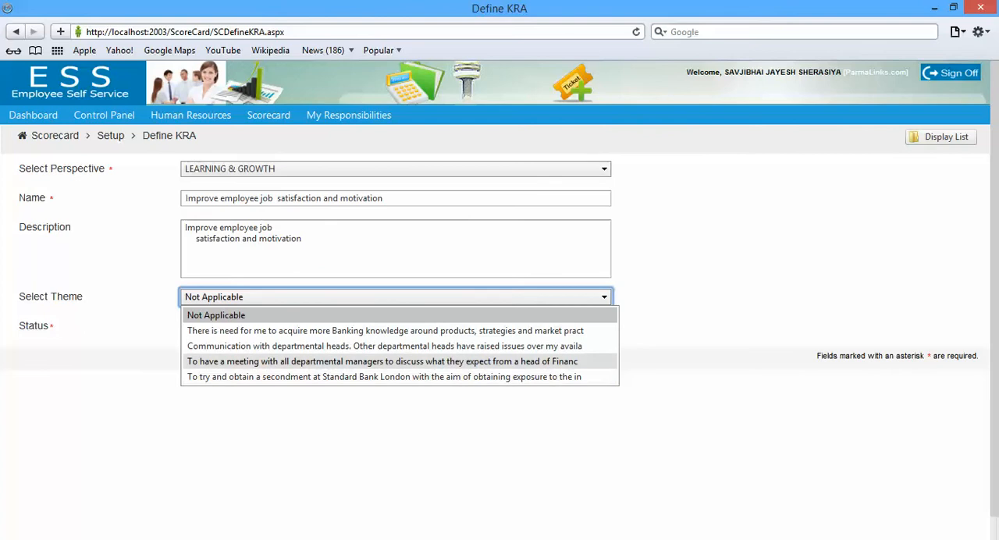
click(382, 361)
click(382, 298)
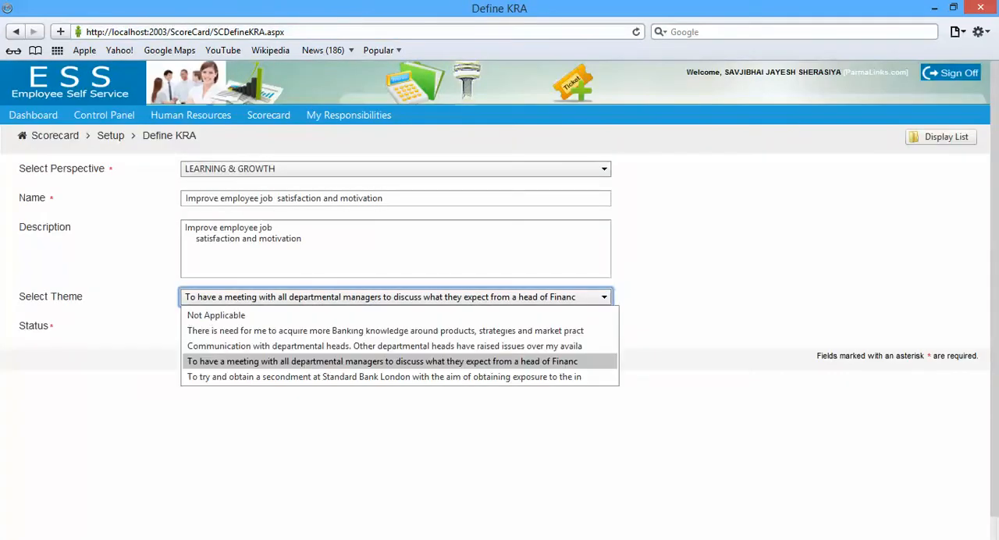
click(383, 376)
click(388, 358)
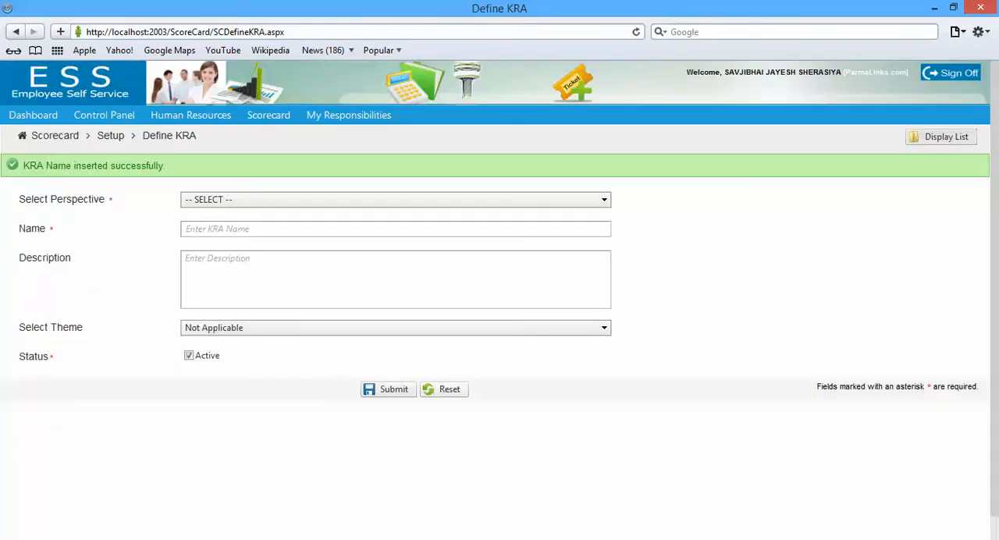
Display the KRA list and review the names, perspectives and themes of all entered KRAs
click(944, 137)
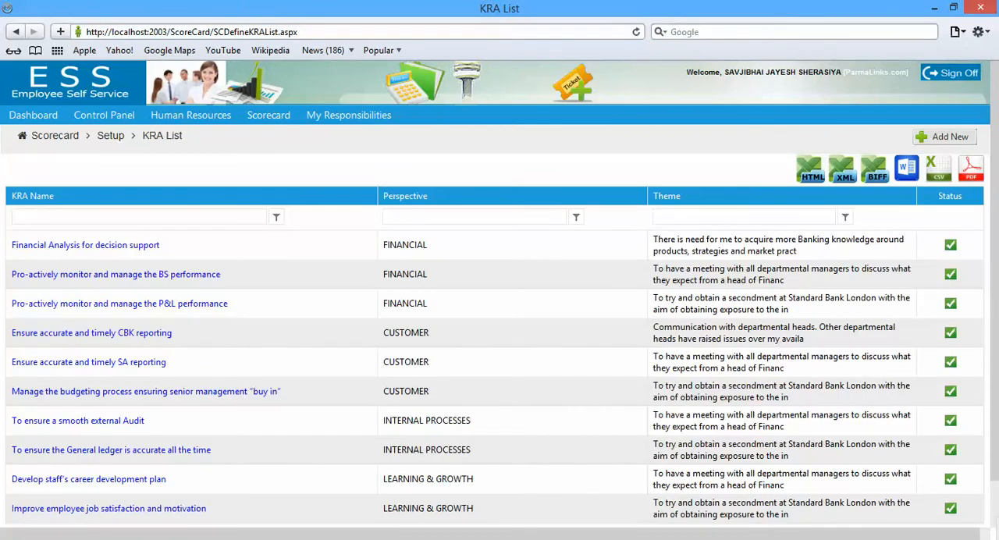
scroll(499, 296, down, 2)
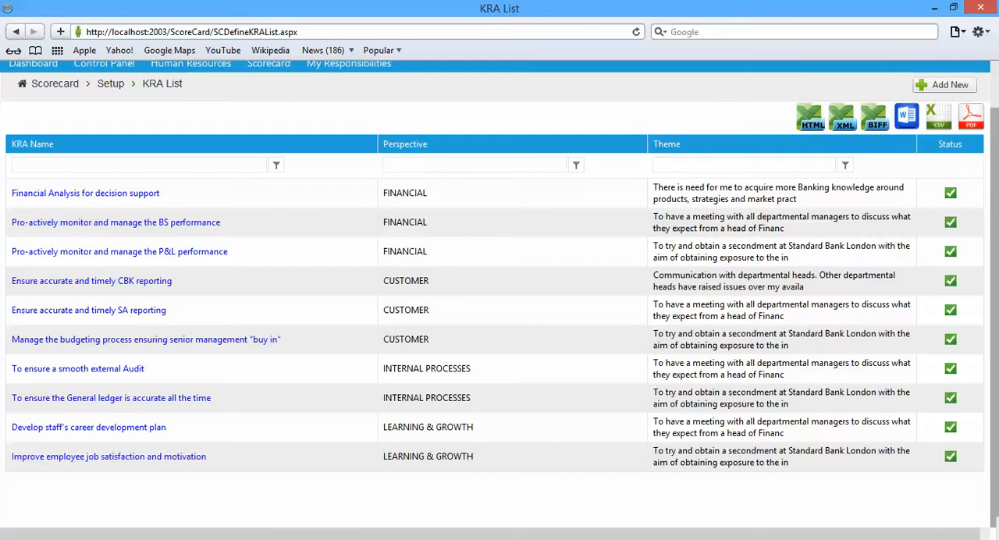
scroll(500, 296, up, 1)
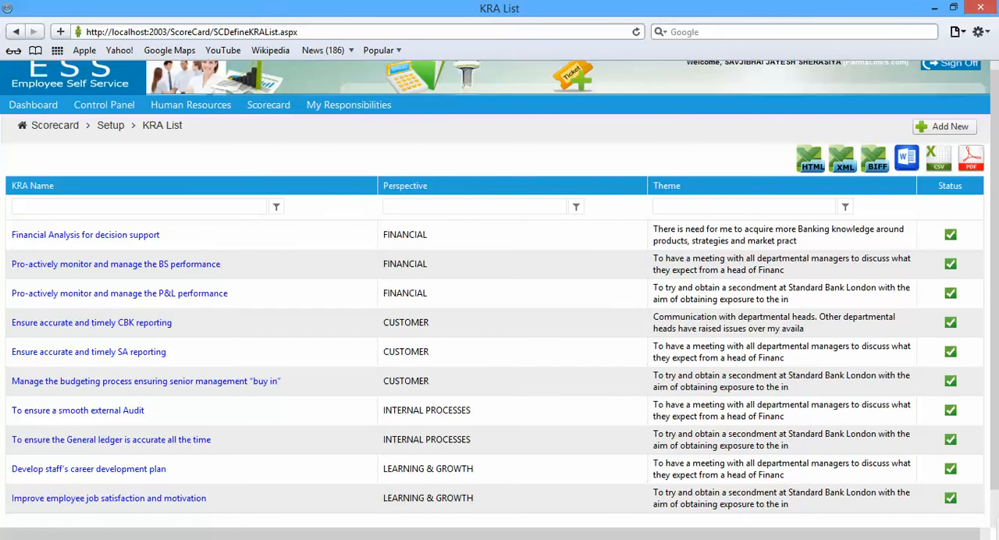
Start a new KPI from the scorecard's KPI list with the FINANCIAL perspective and the KRA "Financial Analysis for decision support"
mouse_move(269, 105)
mouse_move(276, 124)
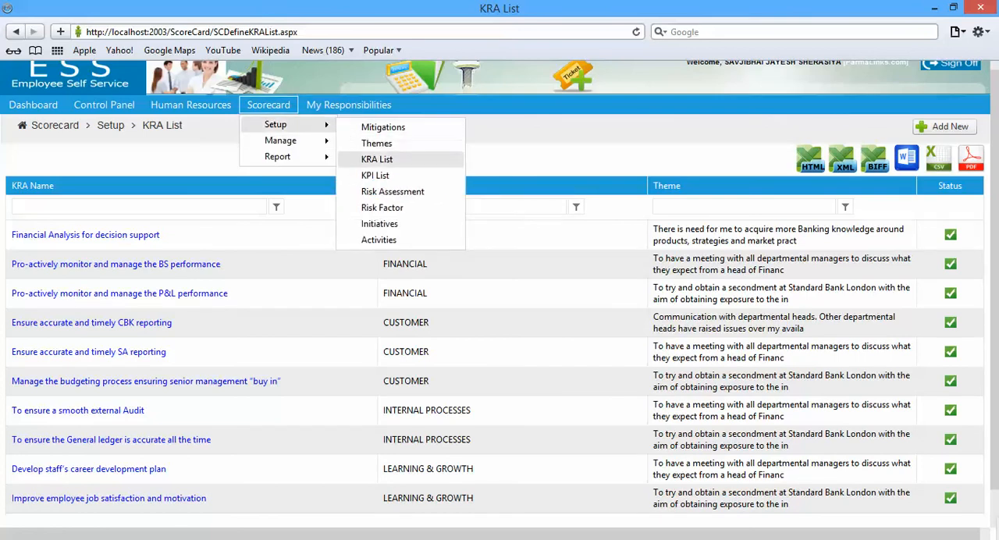
click(375, 175)
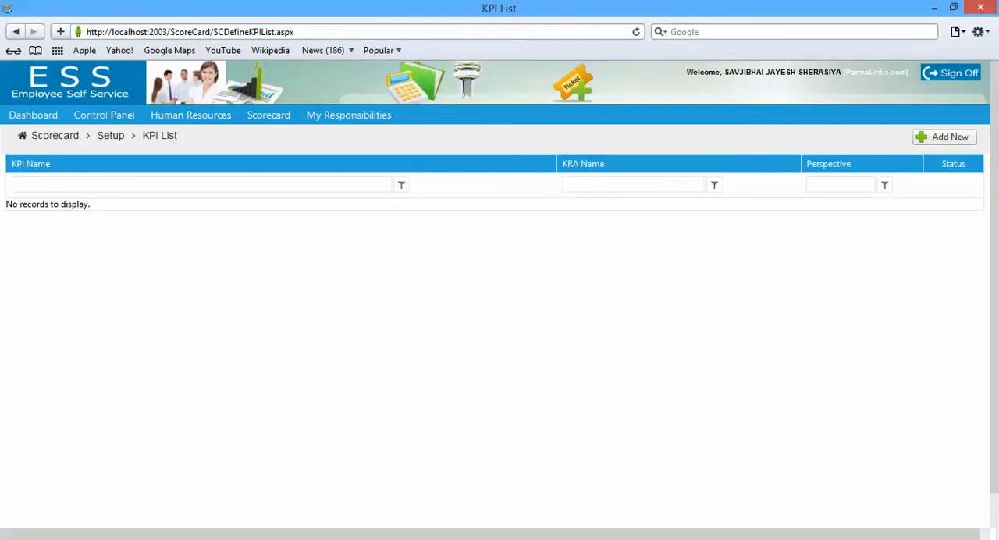
click(944, 137)
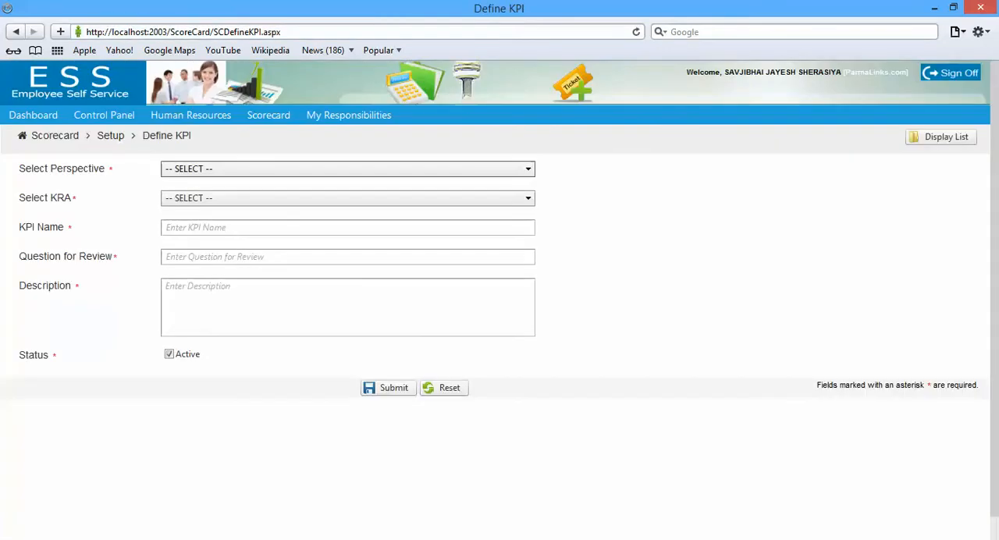
click(347, 170)
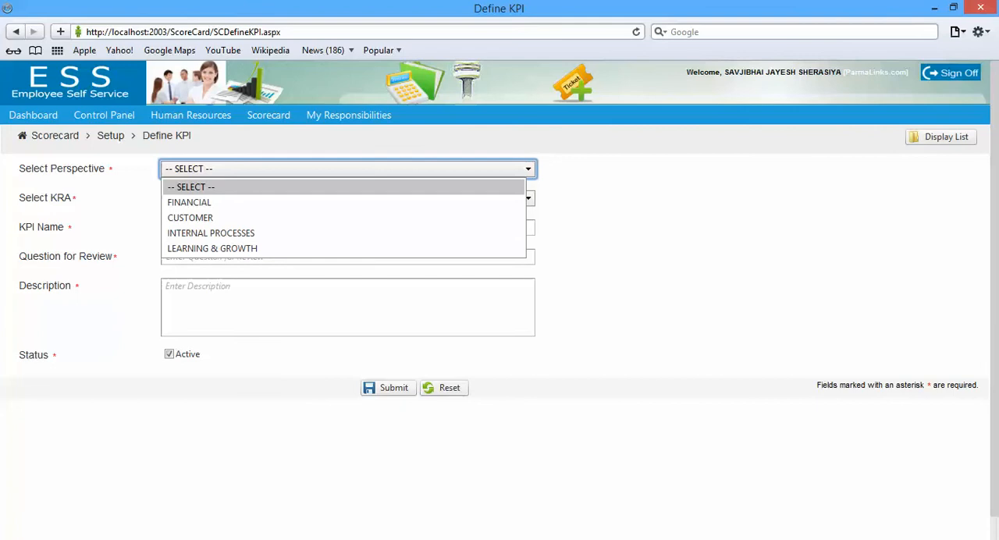
click(343, 202)
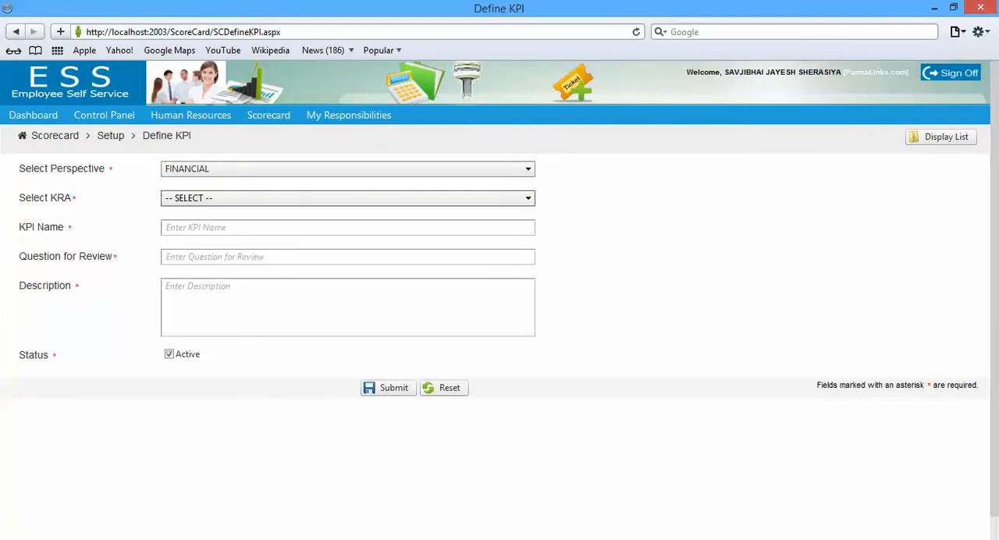
click(347, 198)
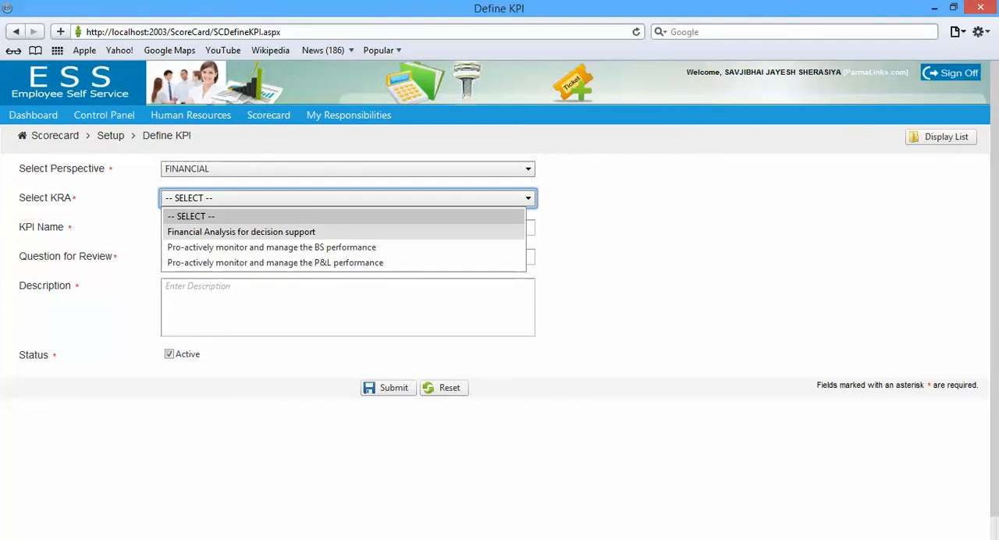
click(241, 232)
Copy the first financial measure, "Monthly profitability and trend analysis against budget…", from the Word document into the browser form's KPI name
click(241, 229)
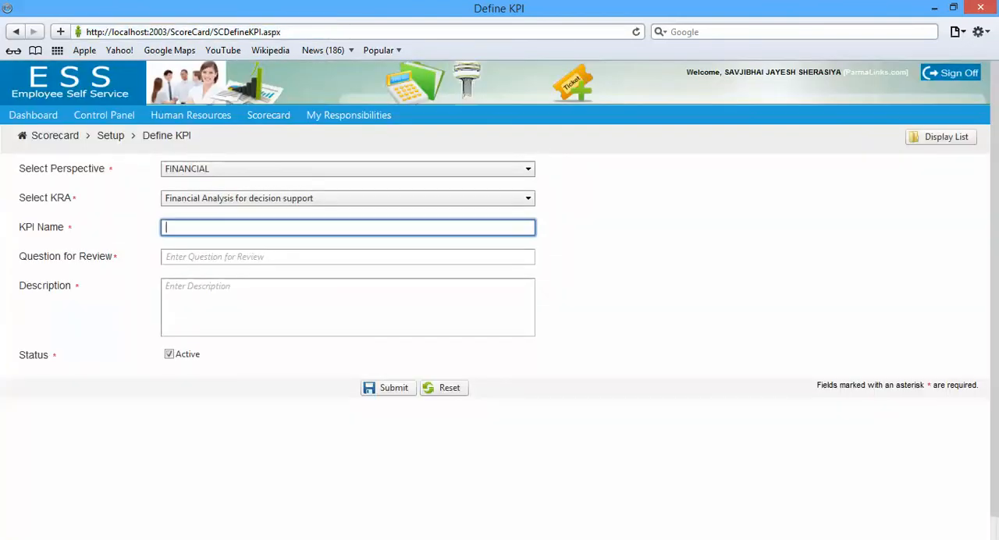
key(alt+Tab)
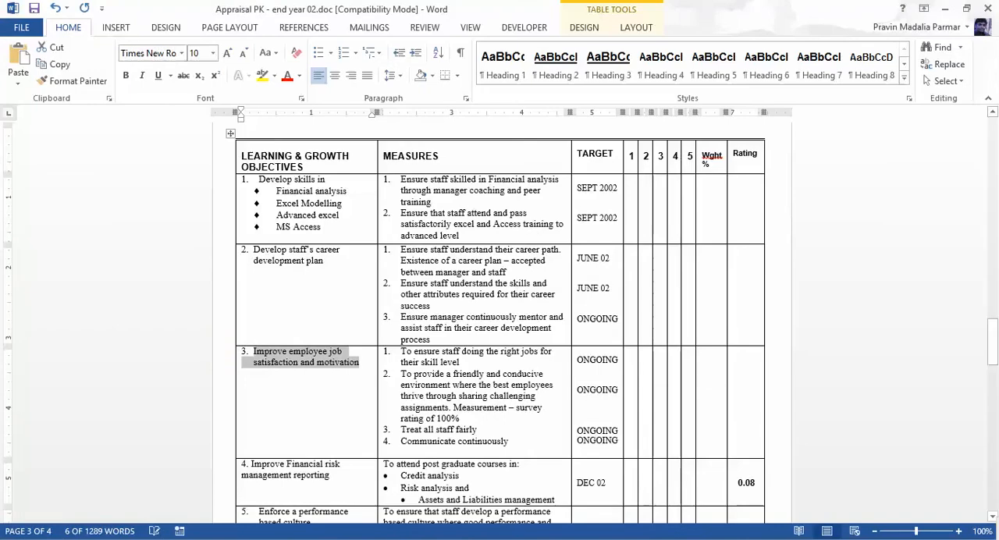
drag(992, 341, 992, 125)
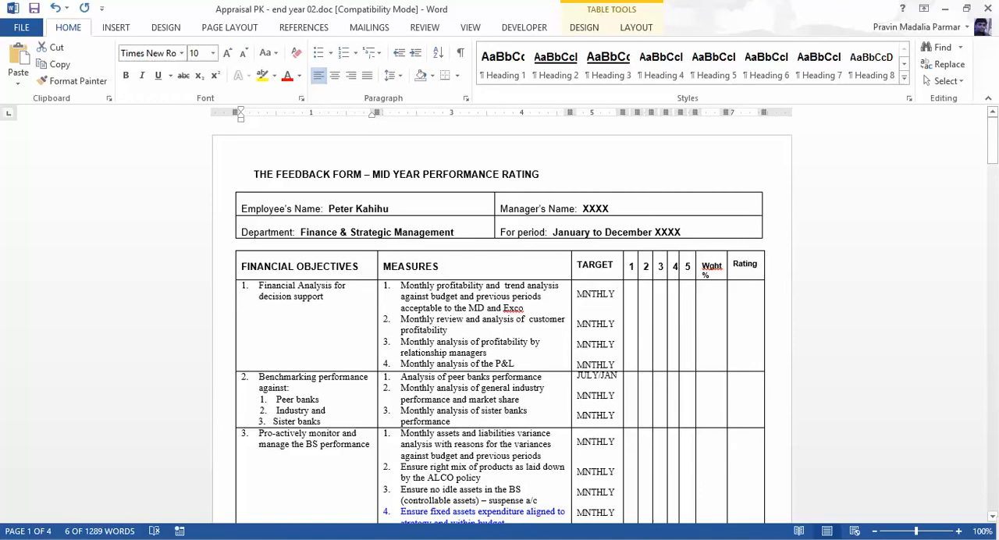
drag(400, 286, 523, 308)
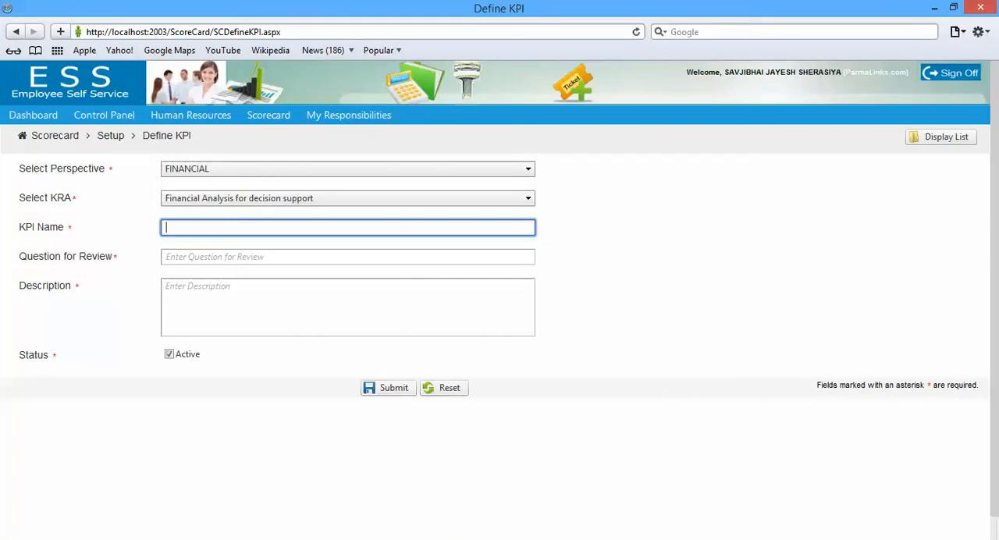
text(Monthly profitability and  trend analysis against budget and previous periods acceptable to the MD and Exco)
Fill the question for review with the copied monthly profitability measure, removing its leading "1." and spaces
click(166, 257)
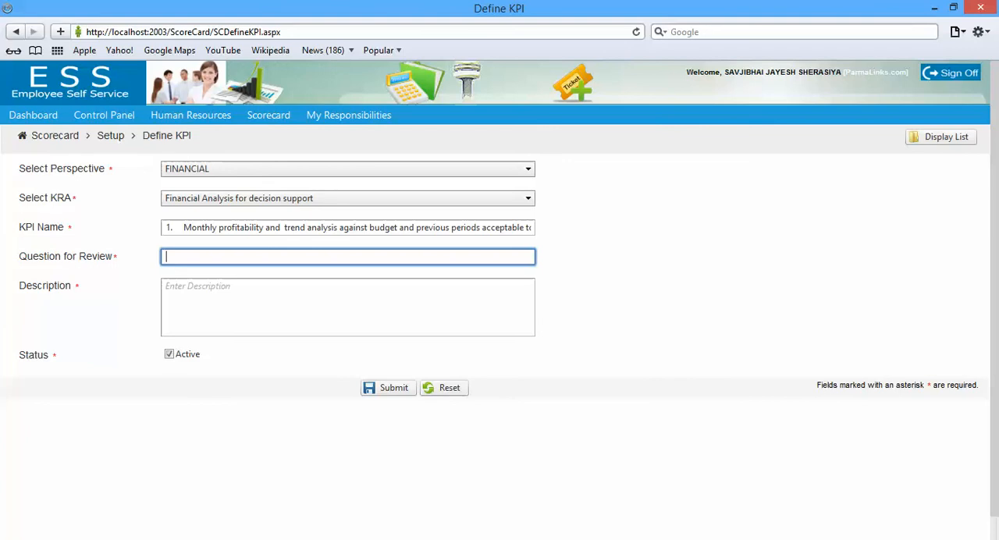
text(1.	Monthly profitability and  trend analysis against budget and previous periods acceptable to the M)
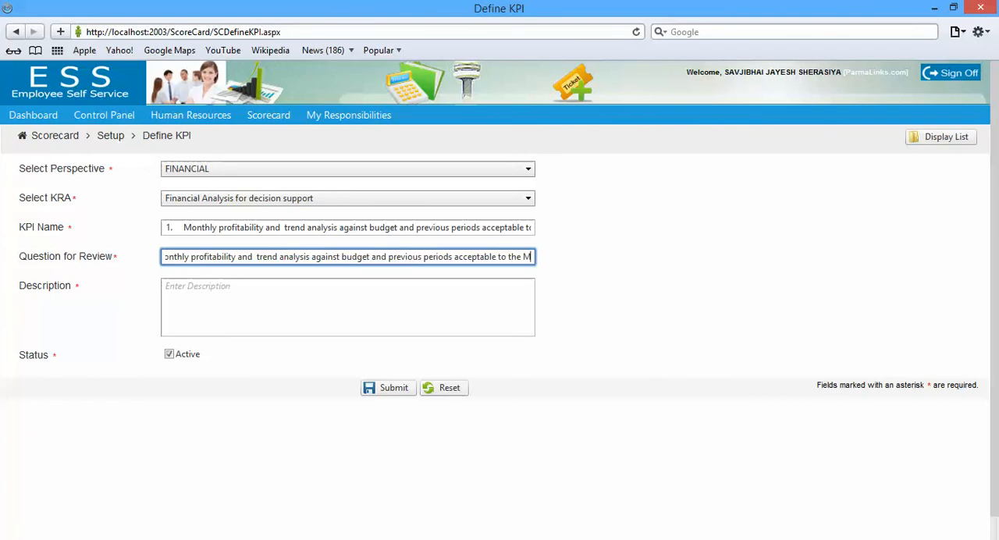
key(Home)
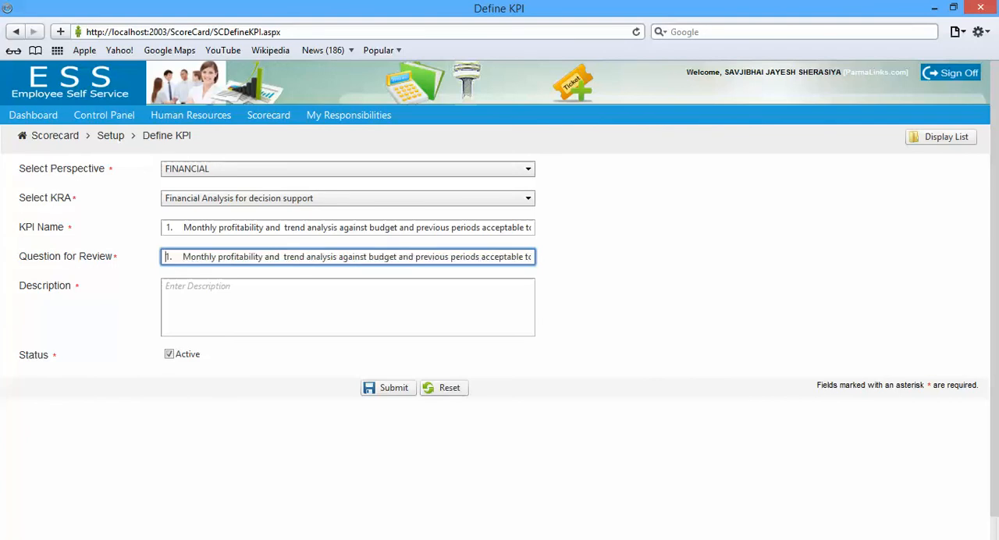
key(shift+Right)
key(shift+Right)
key(shift+Right)
key(shift+Right)
key(shift+Right)
key(shift+Right)
key(shift+Right)
key(shift+Left)
key(BackSpace)
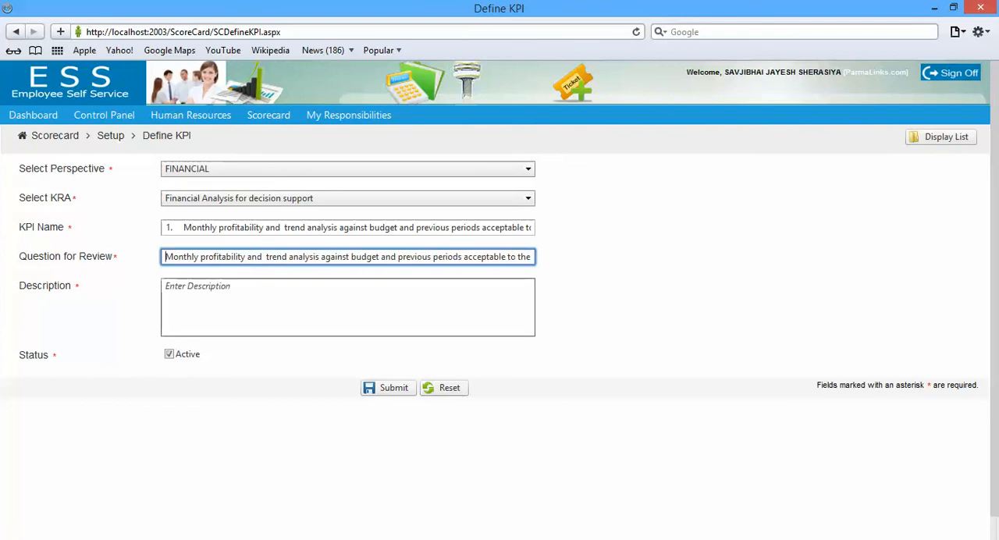
Use the copied measure as the description, remove the leading "1." from the KPI name, and submit the KPI
key(Tab)
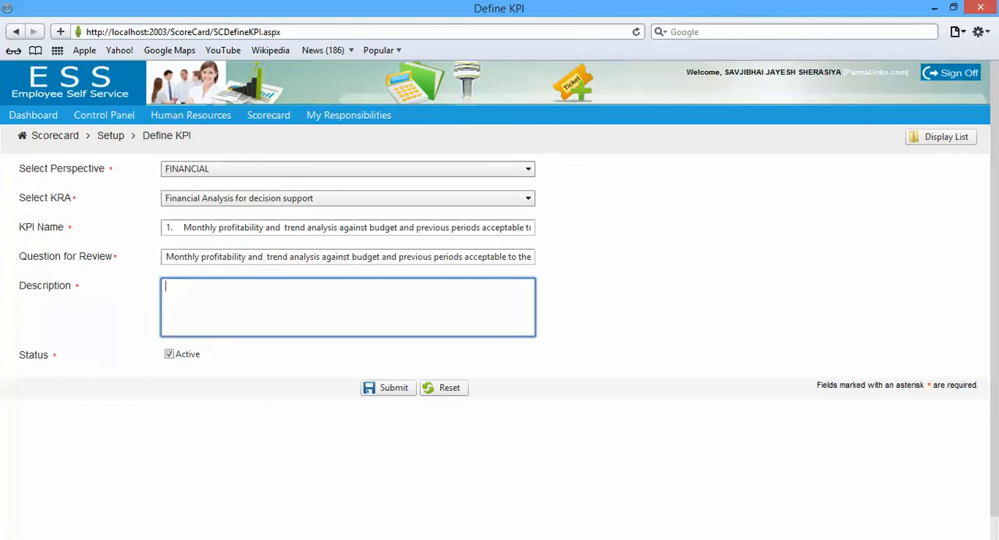
text(1.    Monthly profitability and  trend analysis against budget and previous periods acceptable to the MD and Exco)
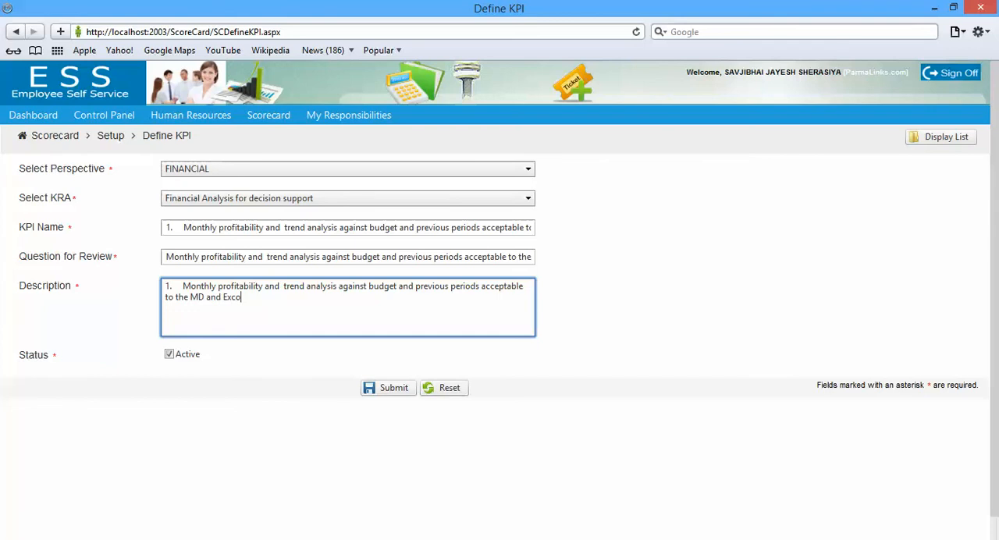
click(183, 228)
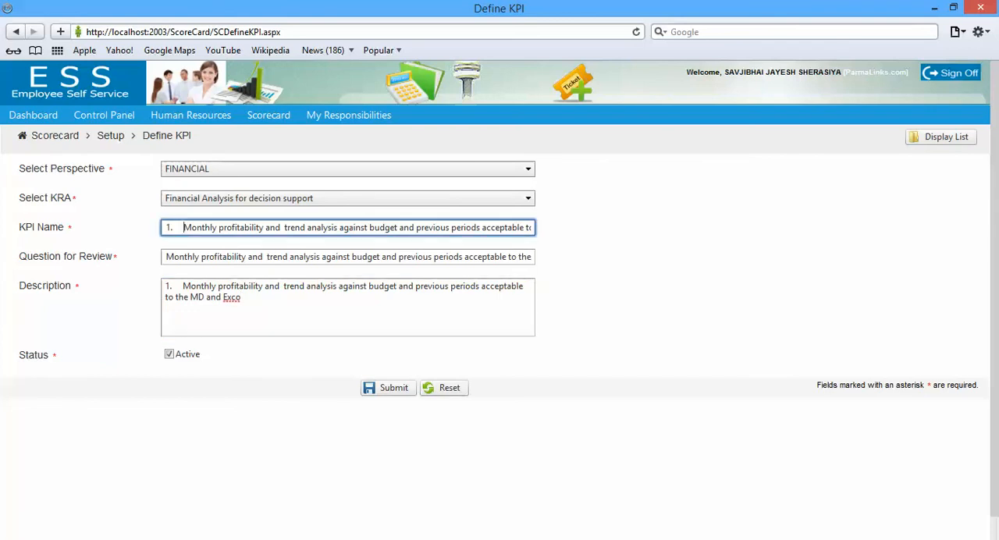
key(BackSpace)
key(BackSpace)
key(BackSpace)
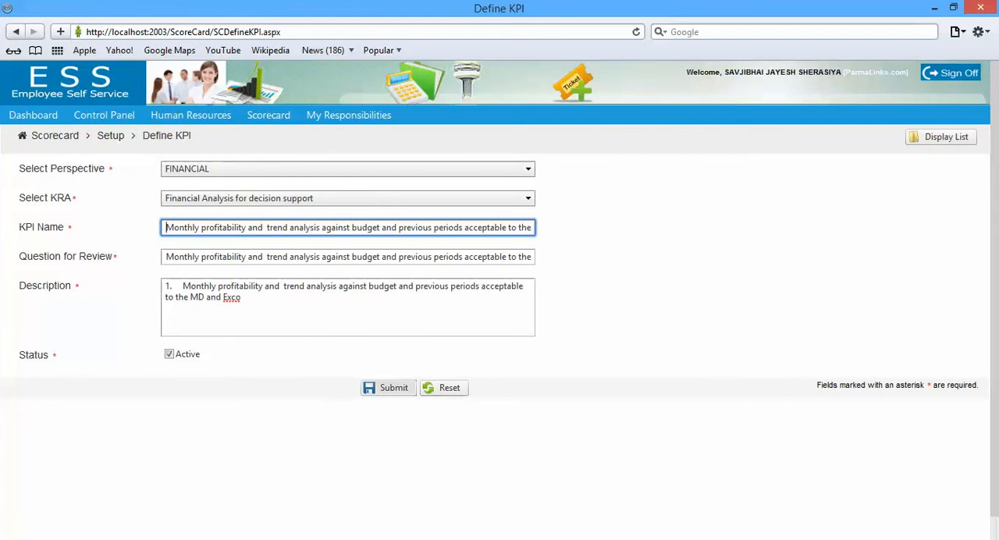
click(388, 386)
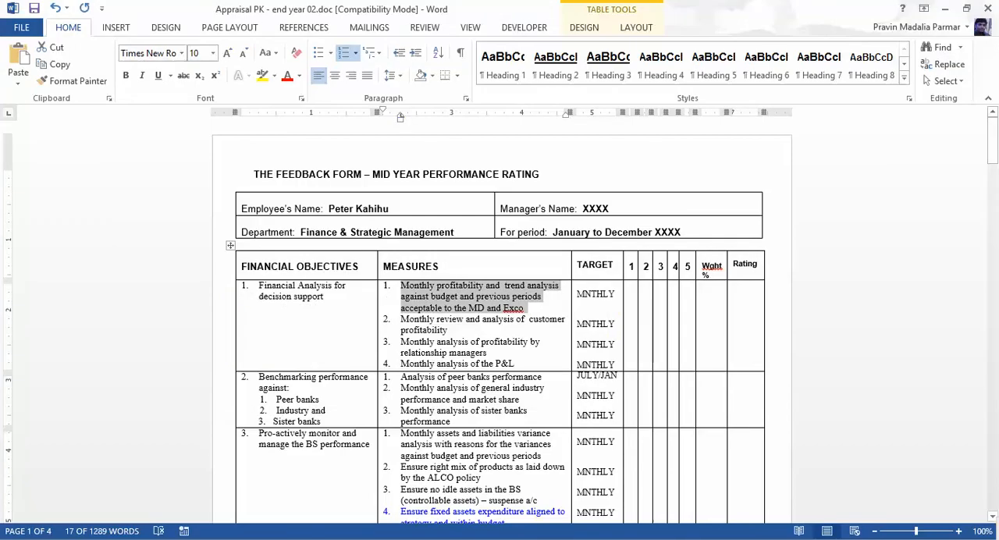
Copy the second financial measure from Word and start a browser KPI with perspective FINANCIAL and KRA "Financial Analysis for decision support"
drag(400, 319, 448, 330)
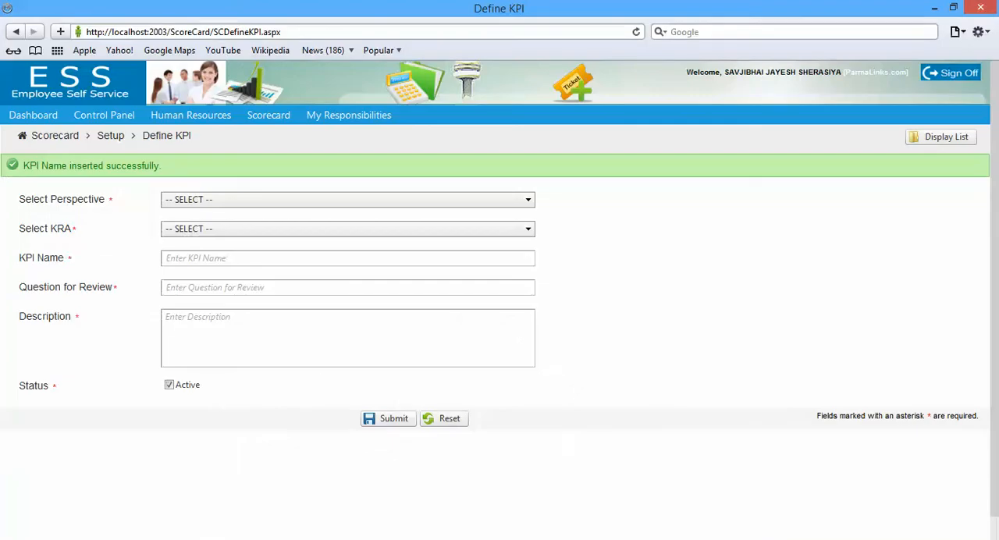
click(347, 200)
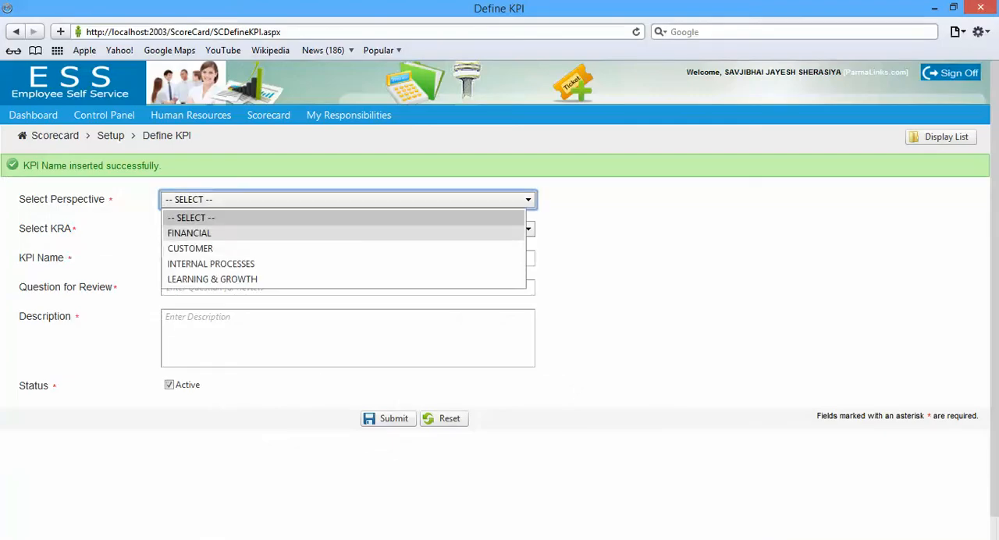
click(189, 233)
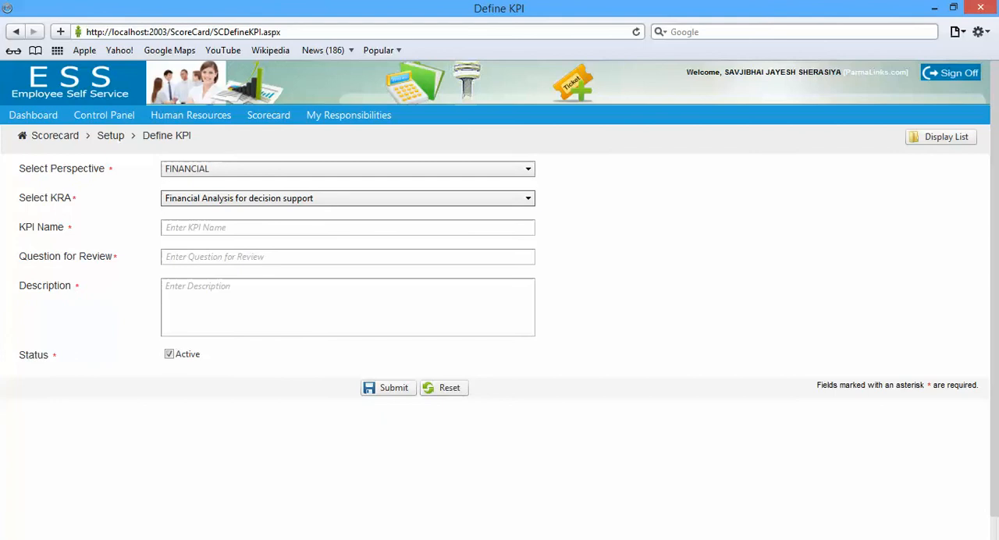
click(348, 199)
click(347, 198)
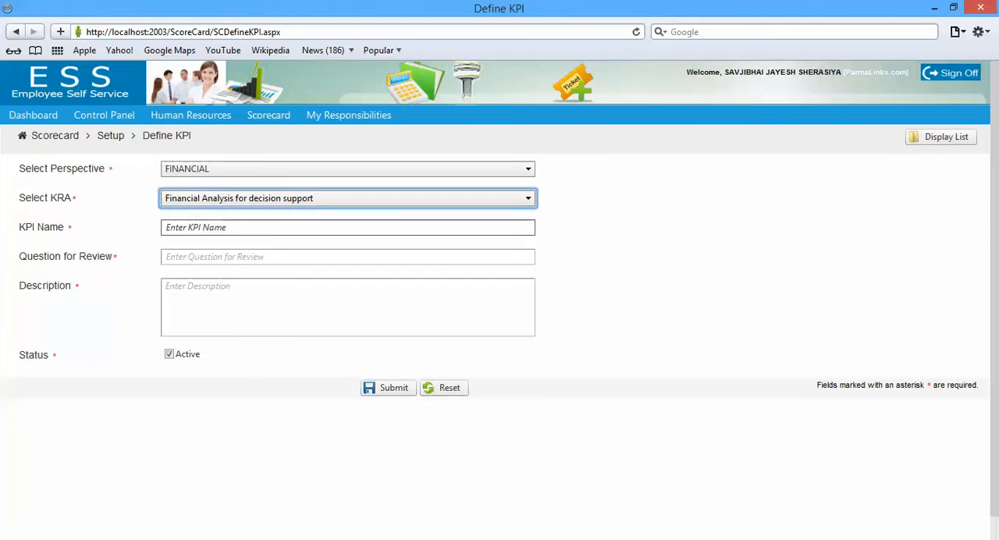
Name the KPI "Monthly review and analysis of customer profitability" from the copied text, removing the leading "2."
click(347, 227)
text(2.	Monthly review and analysis of  customer profitability)
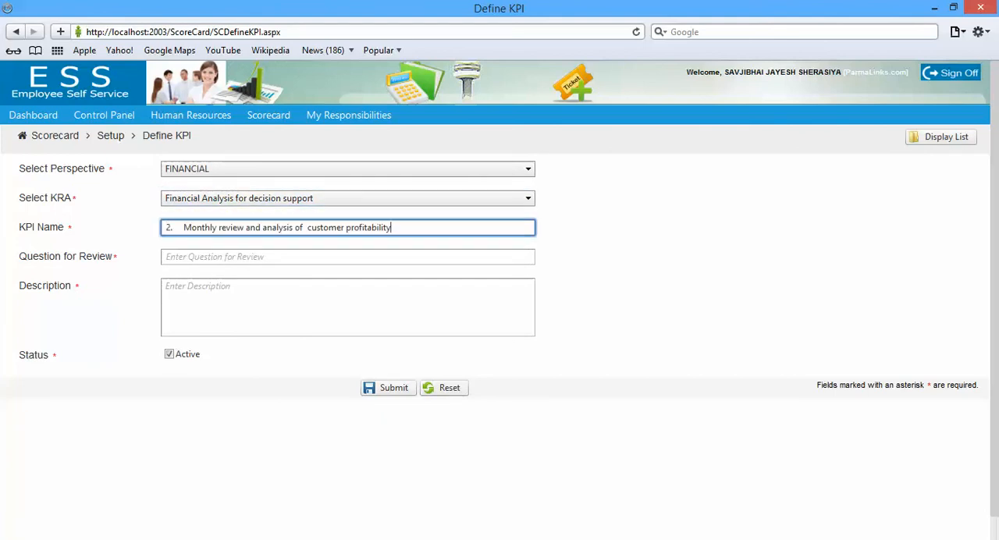
click(183, 227)
key(BackSpace)
key(BackSpace)
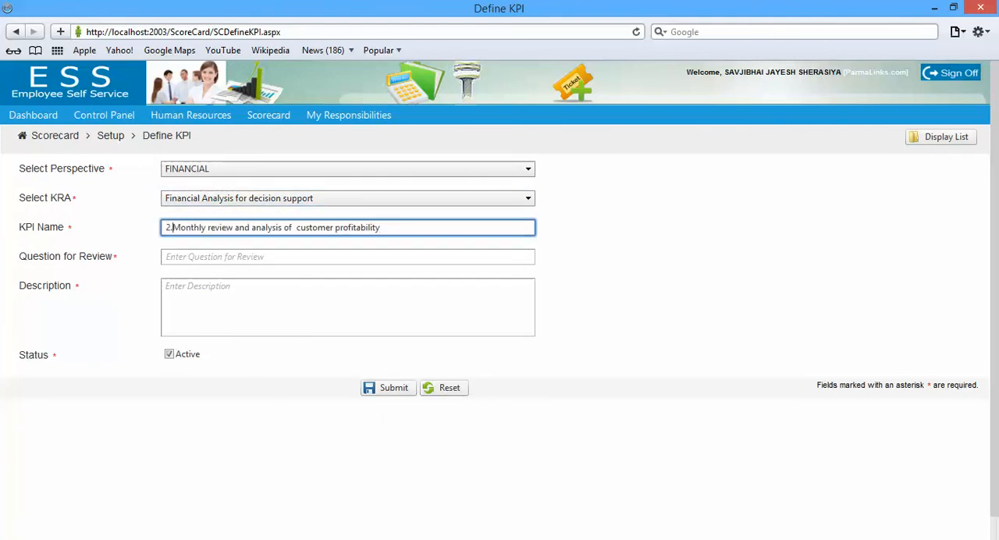
key(BackSpace)
Fill the question for review with the copied customer profitability measure, removing its leading "2." and spaces
click(210, 257)
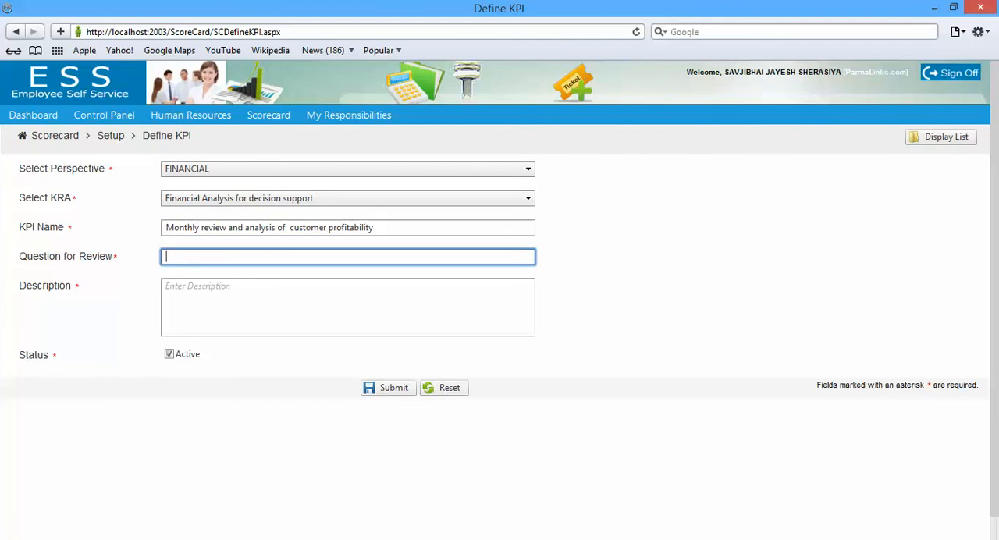
text(2.	Monthly review and analysis of  customer profitability)
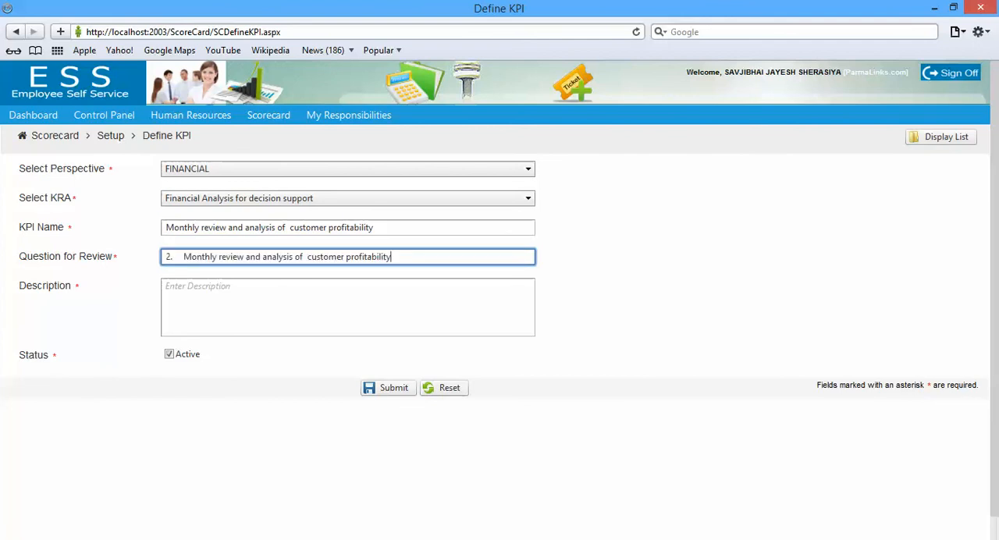
key(Delete)
key(Delete)
key(Delete)
key(Delete)
key(Delete)
key(Delete)
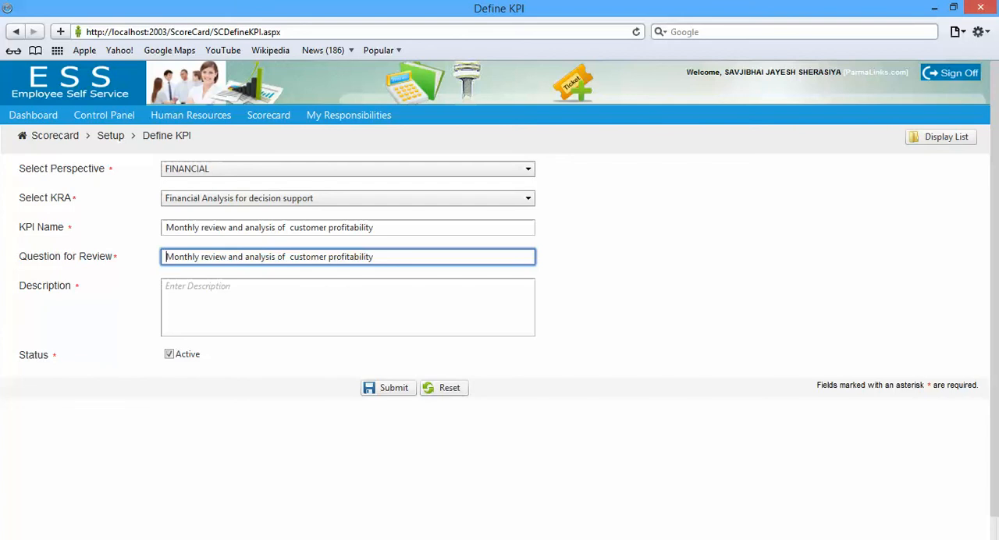
Use the copied measure as the description, end the question for review with "?", and submit the customer profitability KPI
click(210, 288)
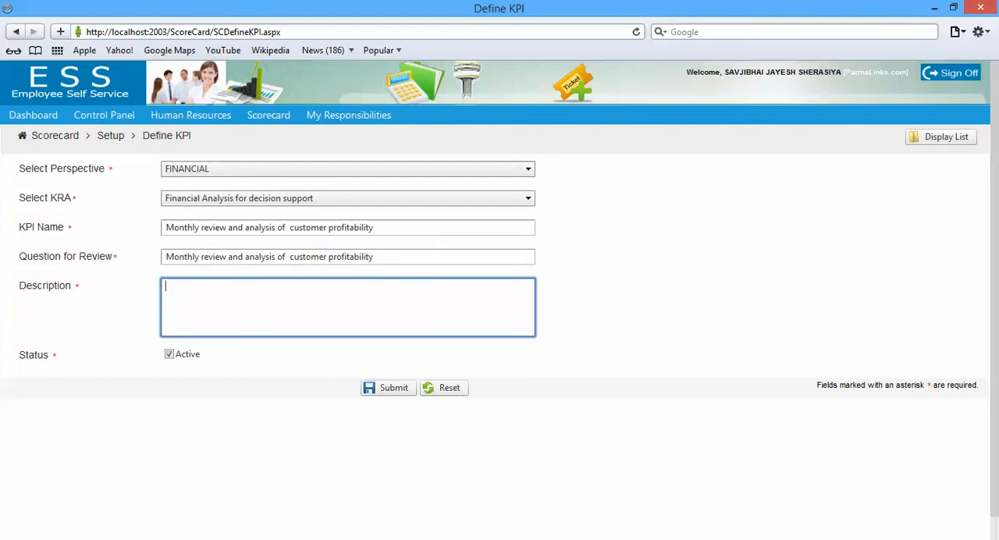
text(2.    Monthly review and analysis of  customer profitability)
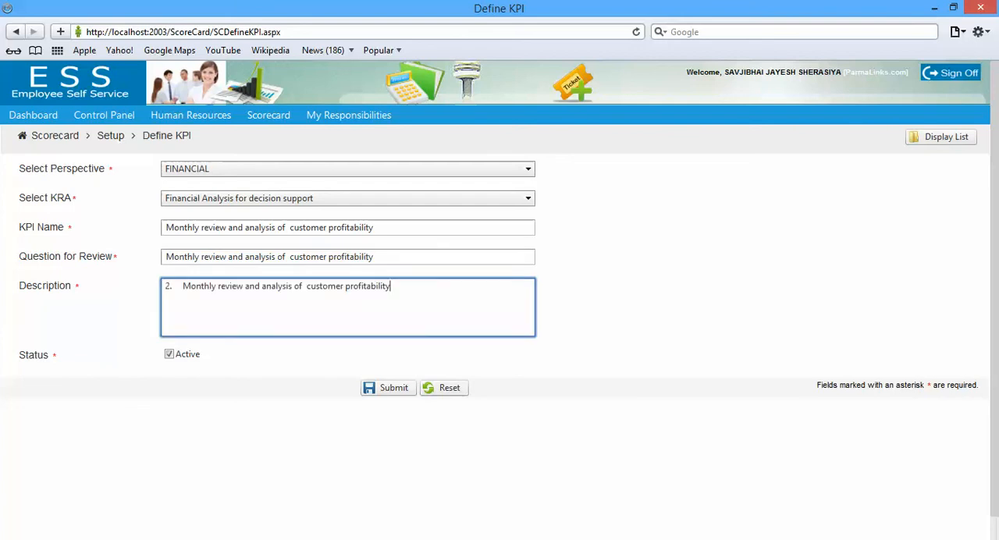
click(375, 257)
text(?)
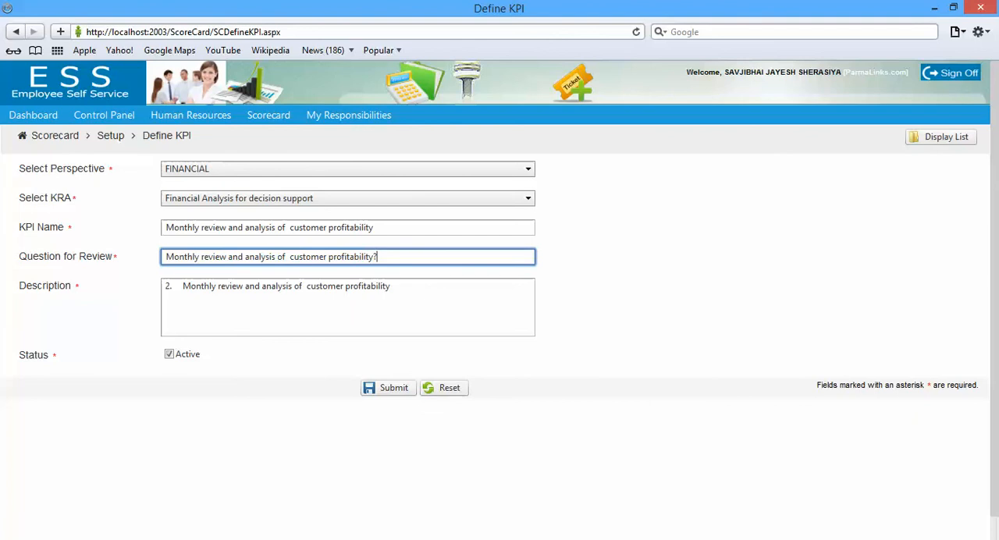
click(391, 287)
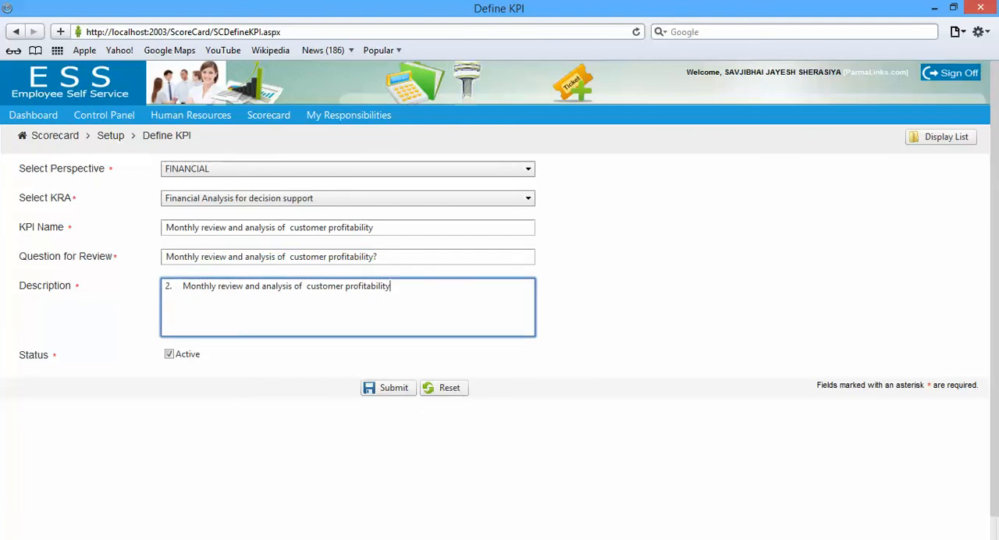
click(389, 387)
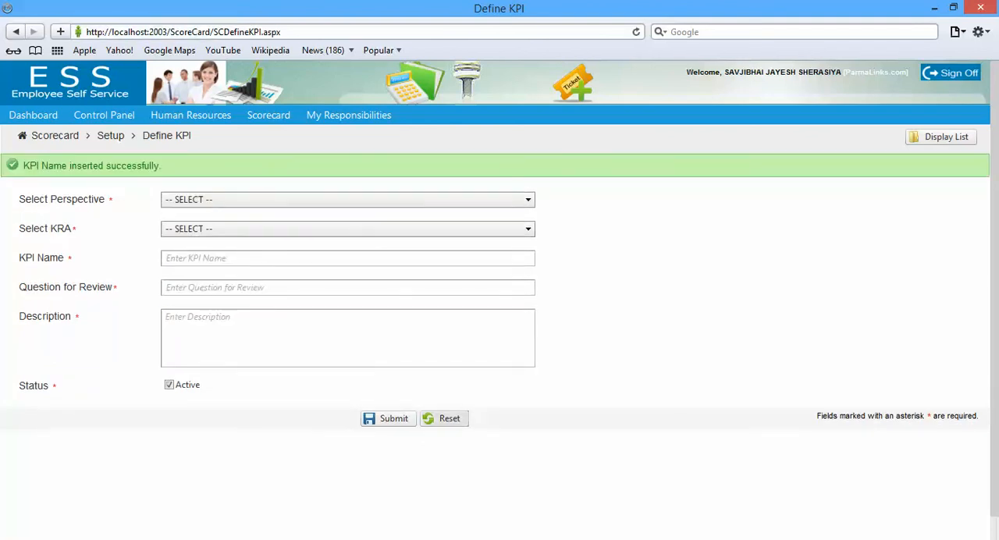
Copy the first BS performance measure from Word and start a browser KPI with perspective FINANCIAL and KRA "Pro-actively monitor and manage the BS performance"
click(374, 200)
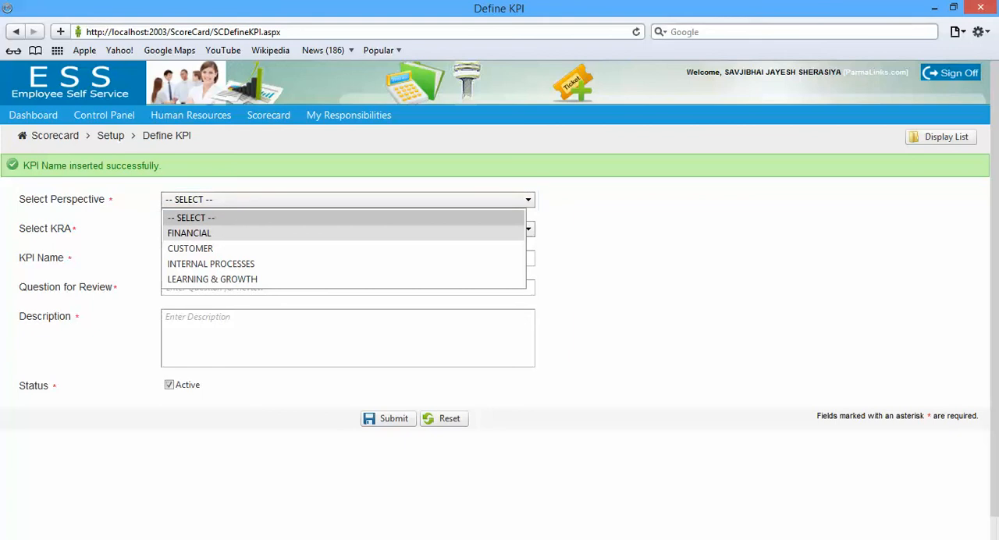
click(374, 232)
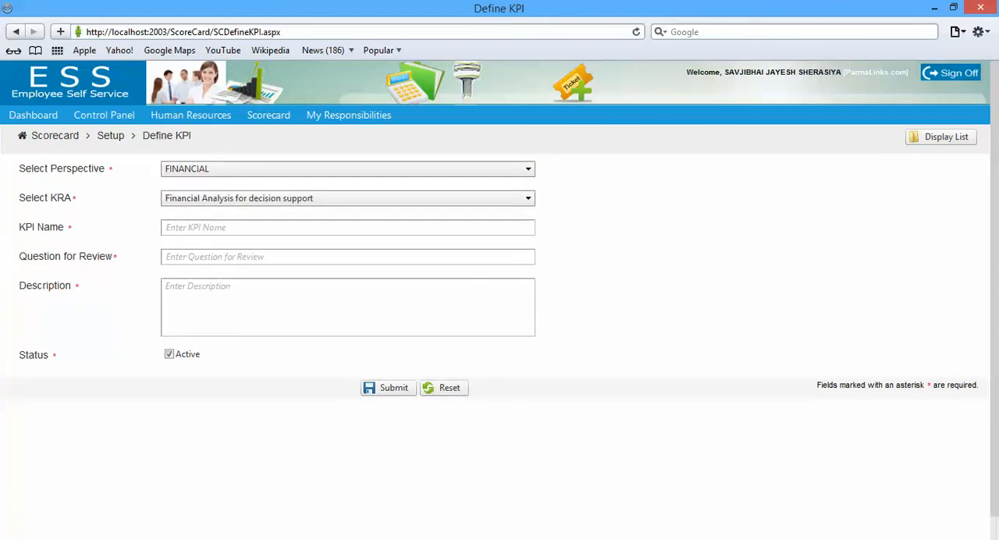
key(alt+Tab)
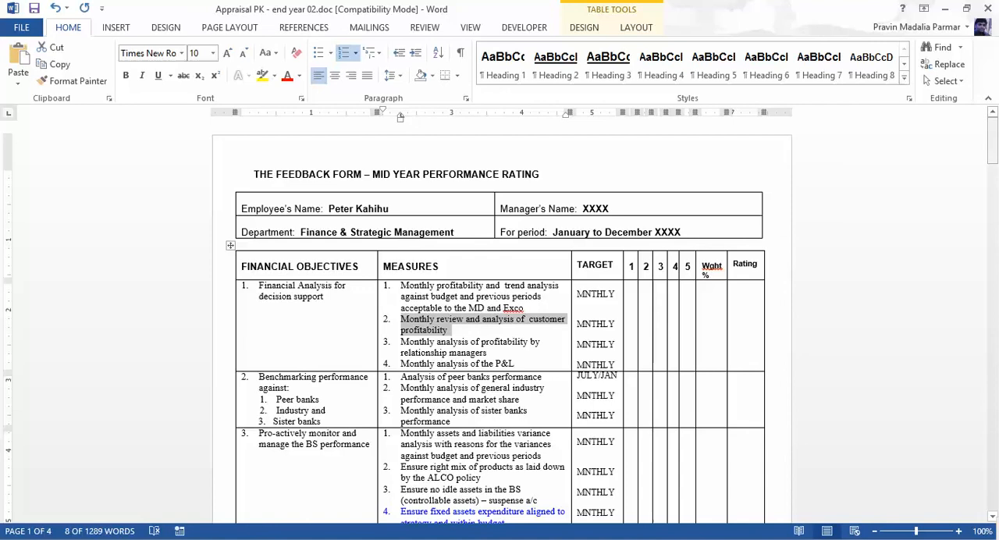
drag(991, 141, 991, 167)
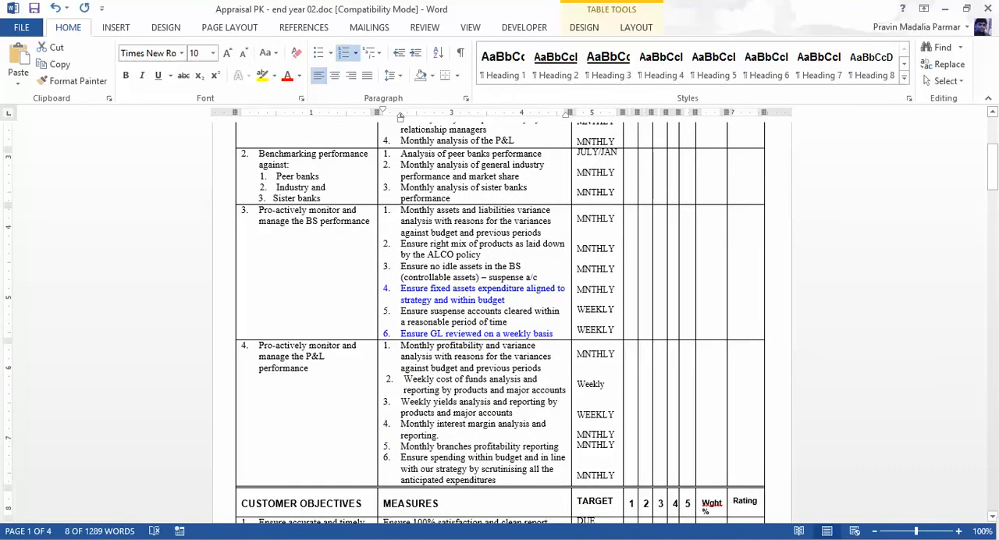
drag(400, 210, 541, 232)
key(ctrl+c)
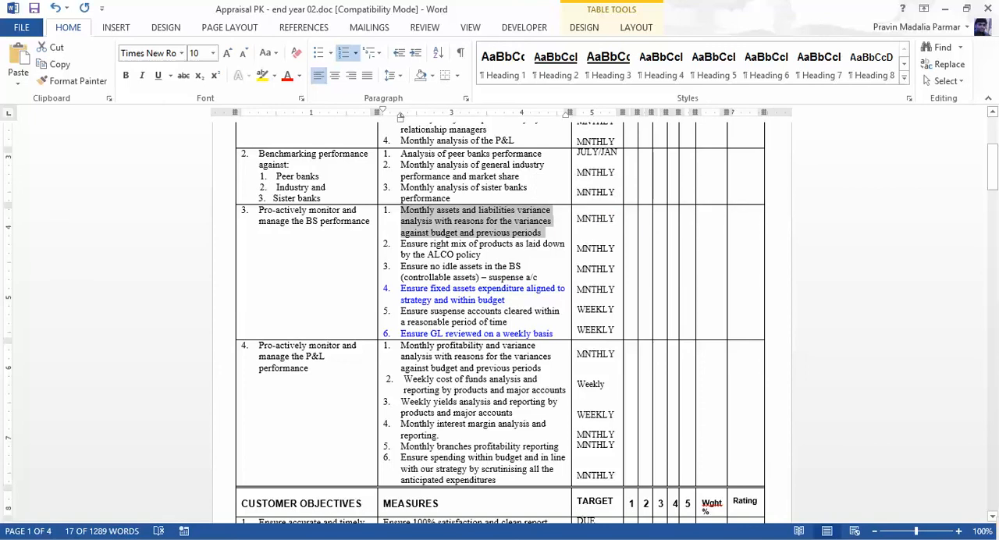
key(alt+Tab)
click(347, 199)
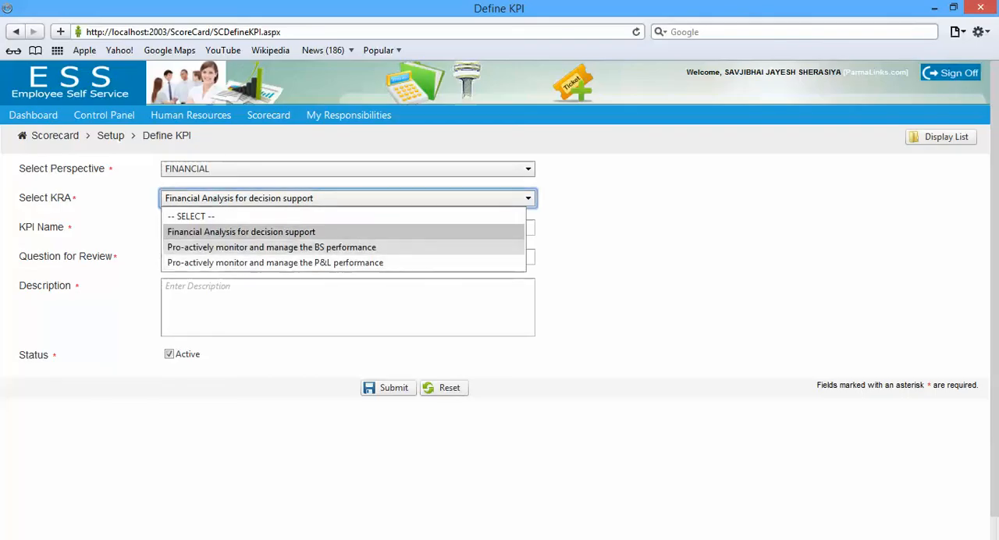
click(343, 248)
Name the KPI "Monthly assets and liabilities variance analysis with reasons for the variances against budget and previous periods", removing the leading numbering
click(347, 227)
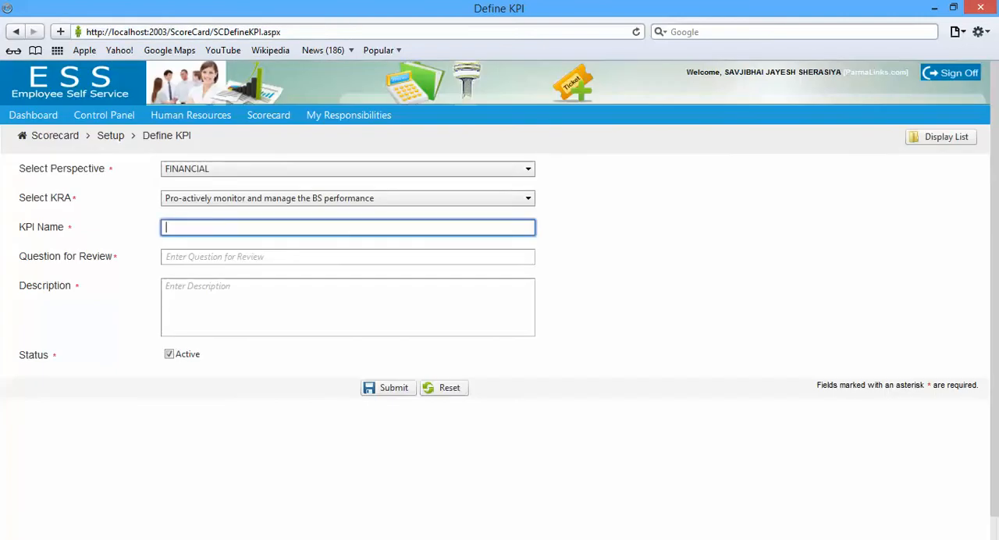
key(ctrl+v)
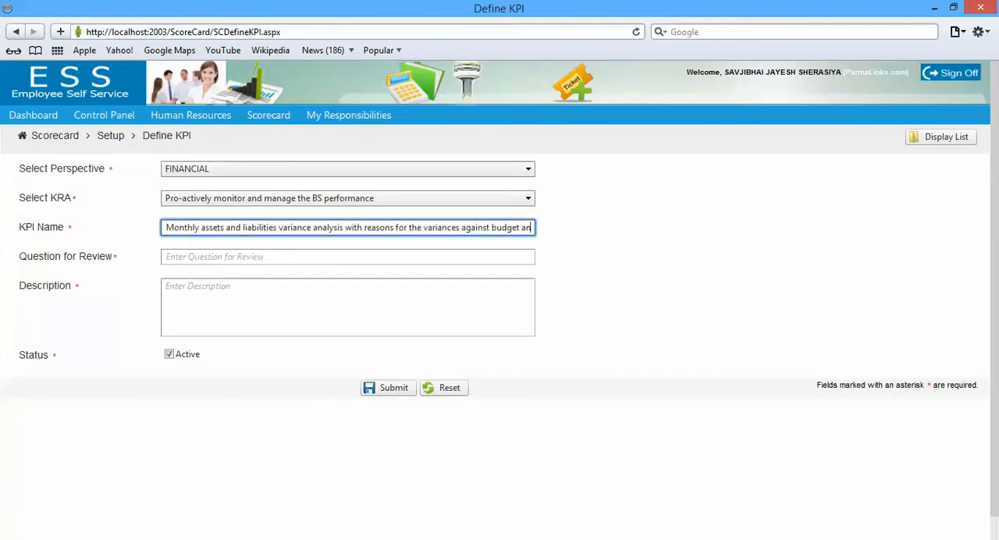
key(Home)
key(Delete)
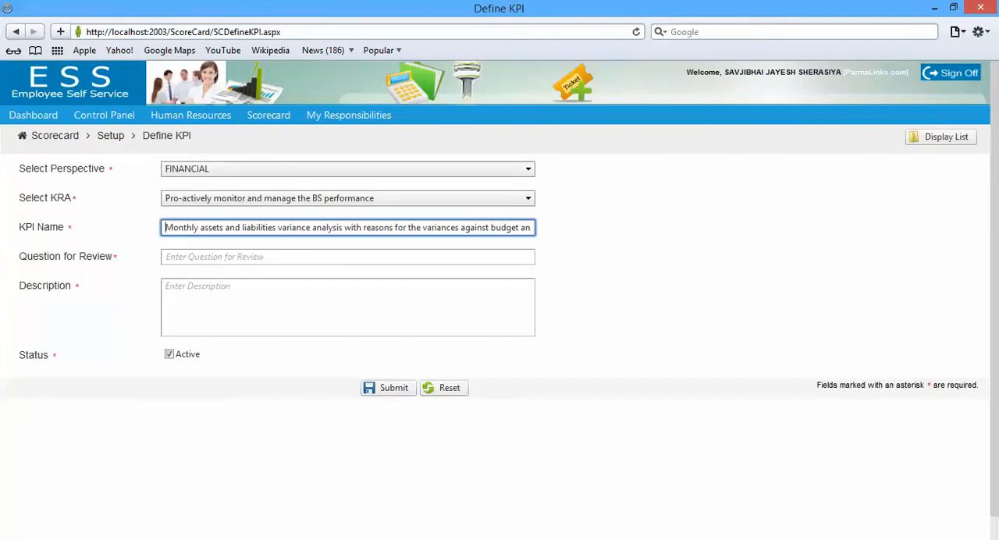
Fill the question for review and the description with the copied variance analysis measure, removing the leading numbering from the question
key(Tab)
key(ctrl+v)
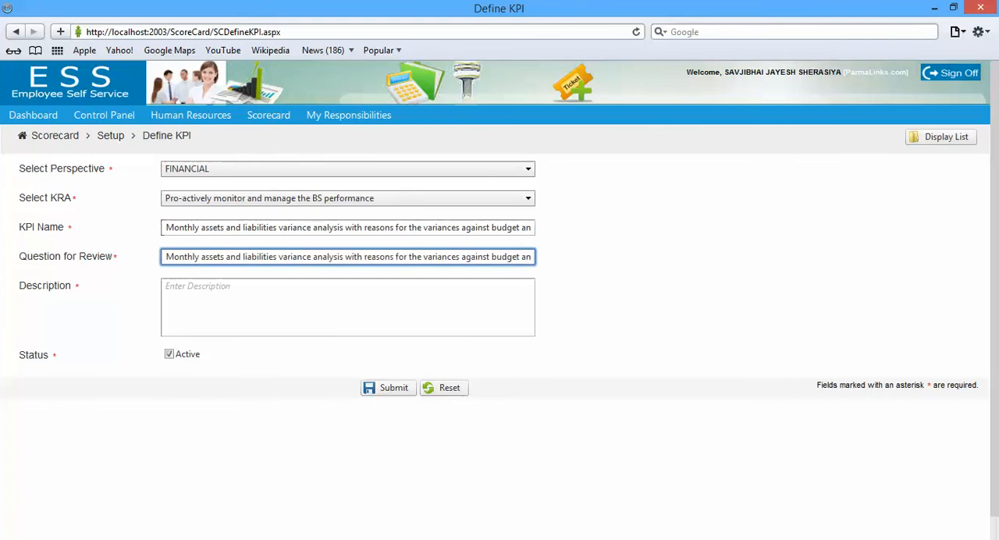
key(Home)
text(1)
key(Tab)
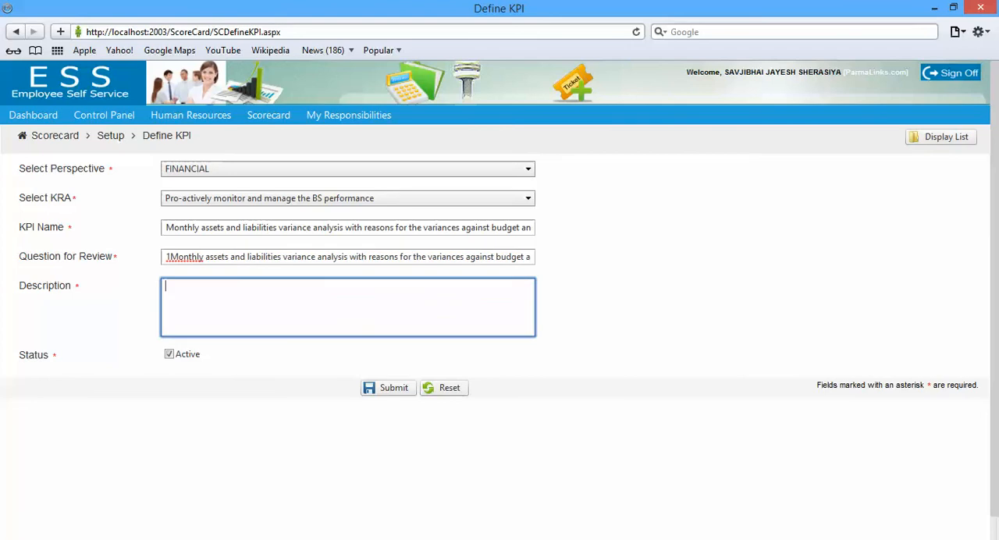
text(1.	Monthly assets and liabilities variance analysis with reasons for the variances against budget and previous periods)
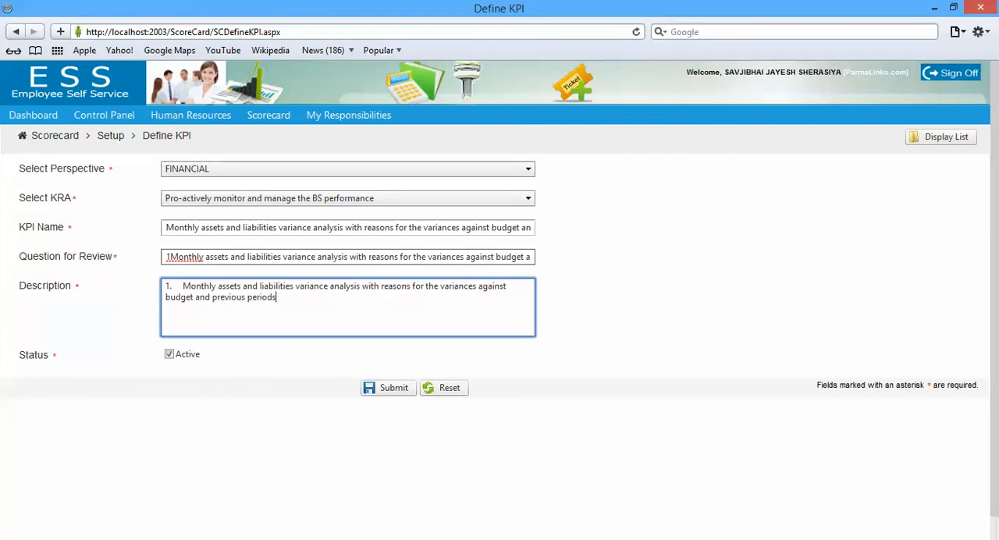
click(171, 257)
key(BackSpace)
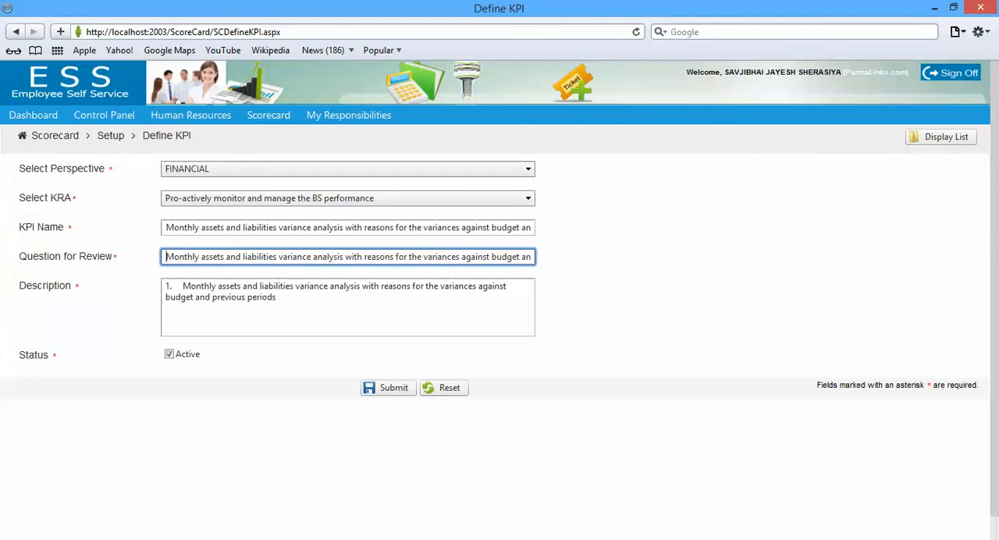
End the question for review with "?" and submit the assets and liabilities variance analysis KPI
key(End)
key(BackSpace)
key(BackSpace)
key(BackSpace)
key(BackSpace)
text(?)
click(388, 388)
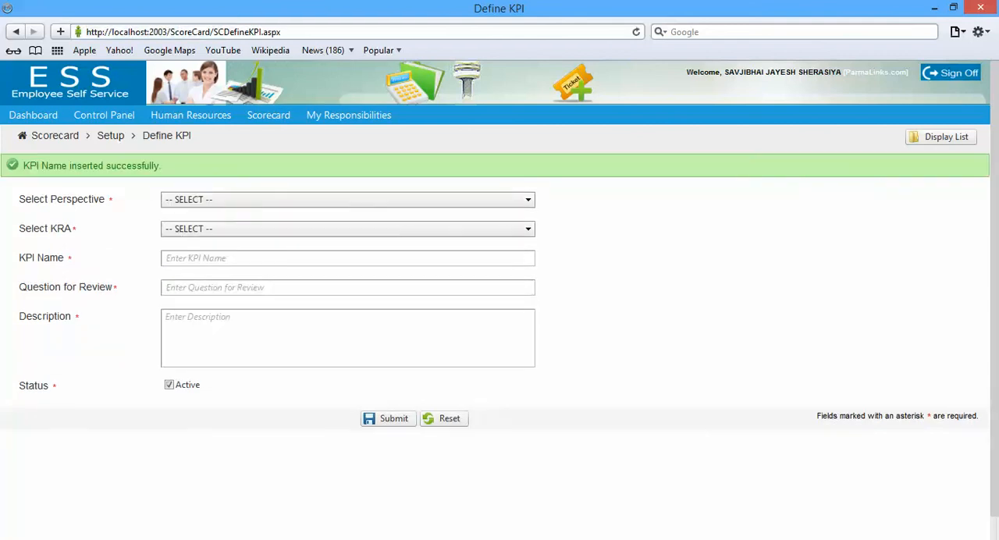
Copy the ALCO policy measure from Word and start a browser KPI with perspective FINANCIAL and KRA "Pro-actively monitor and manage the BS performance"
key(alt+Tab)
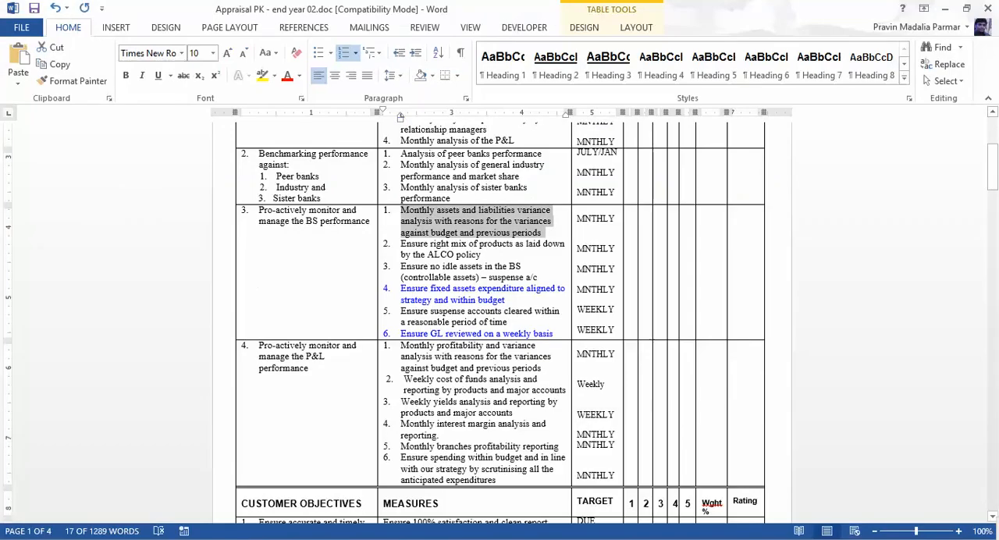
triple_click(446, 250)
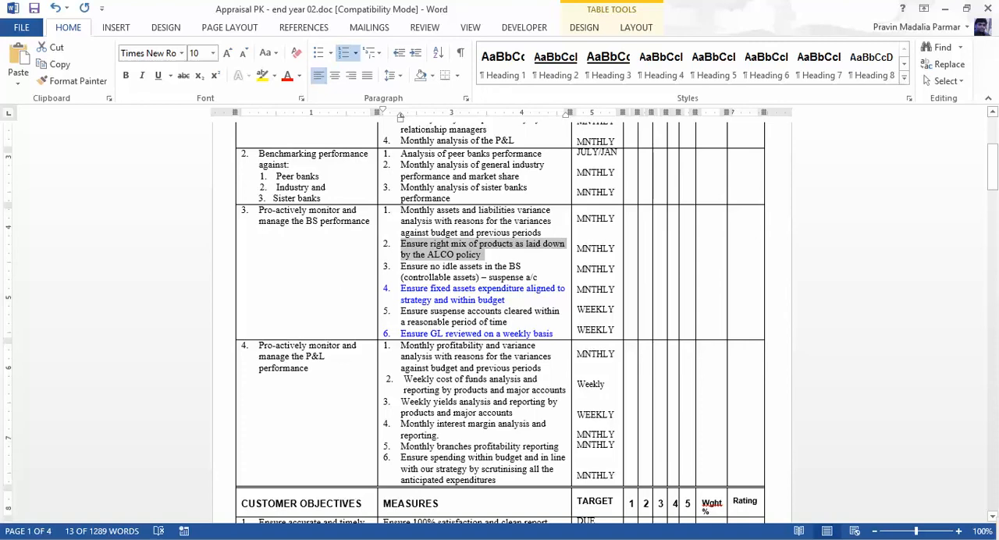
key(alt+Tab)
click(348, 200)
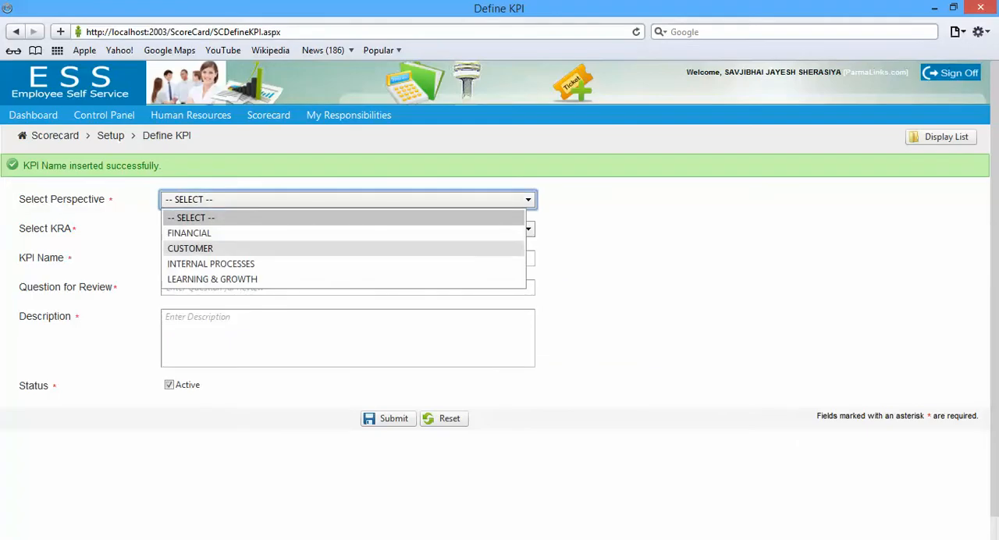
click(343, 248)
click(343, 169)
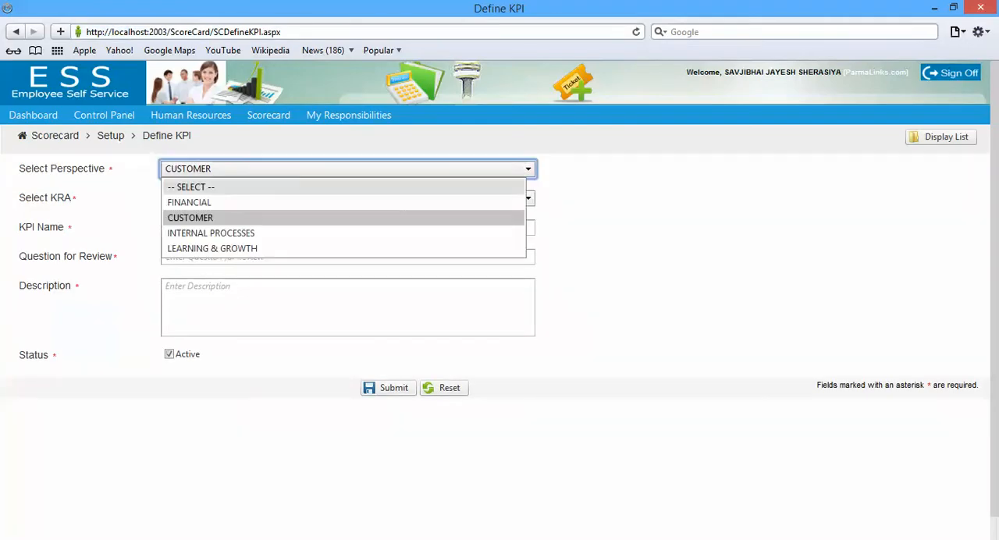
click(343, 203)
click(348, 198)
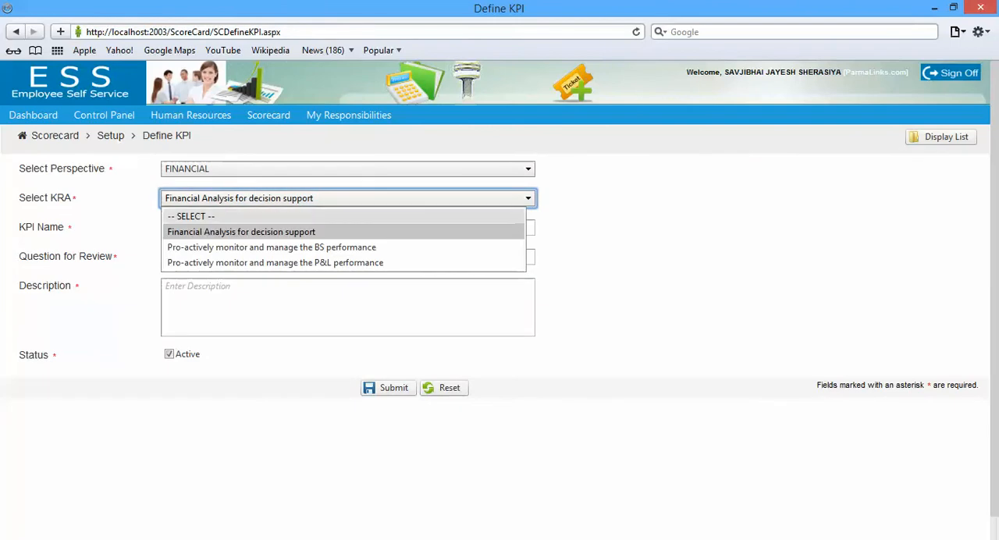
click(344, 246)
Name the KPI "Ensure right mix of products as laid down by the ALCO policy" from the copied text, removing the leading "2."
click(343, 228)
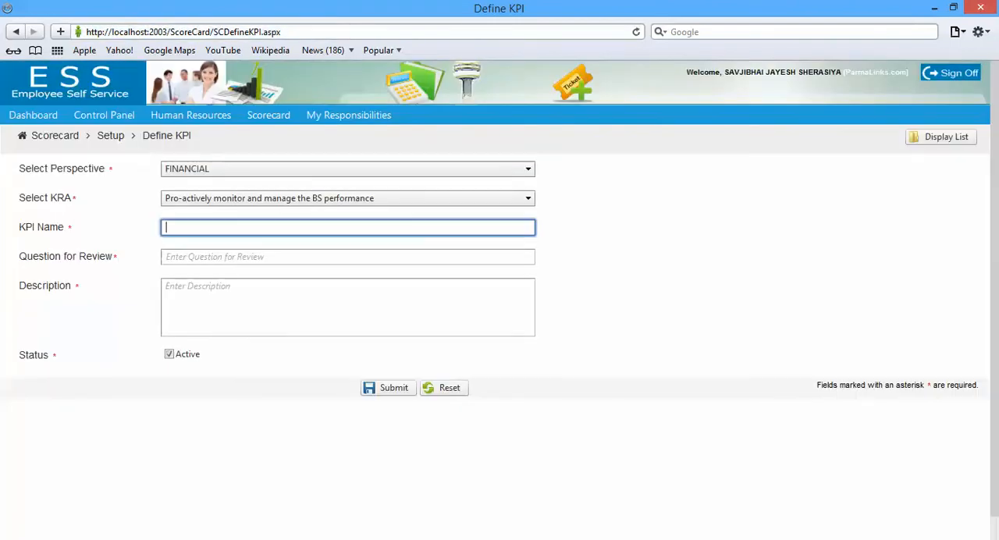
text(2.	Ensure right mix of products as laid down by the ALCO policy)
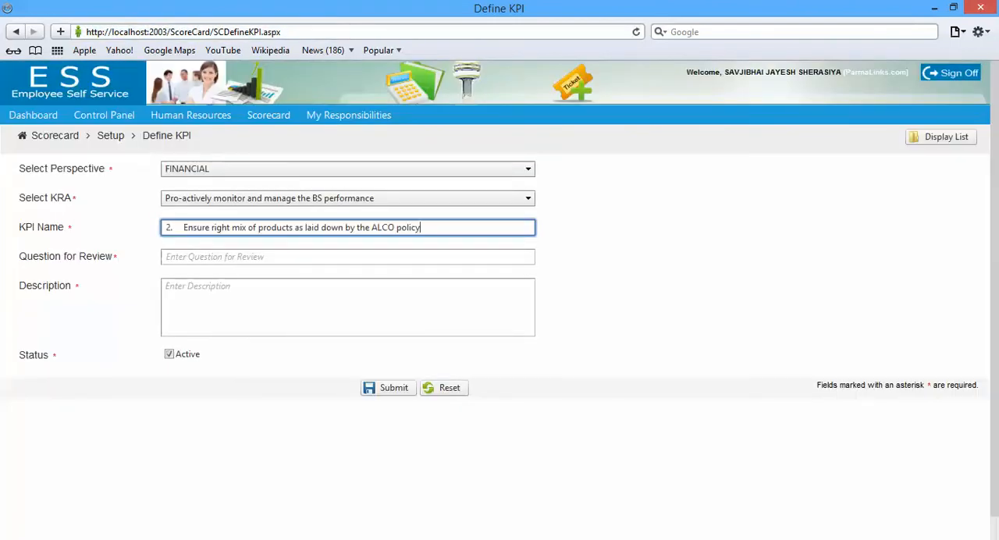
click(185, 228)
key(BackSpace)
key(BackSpace)
key(BackSpace)
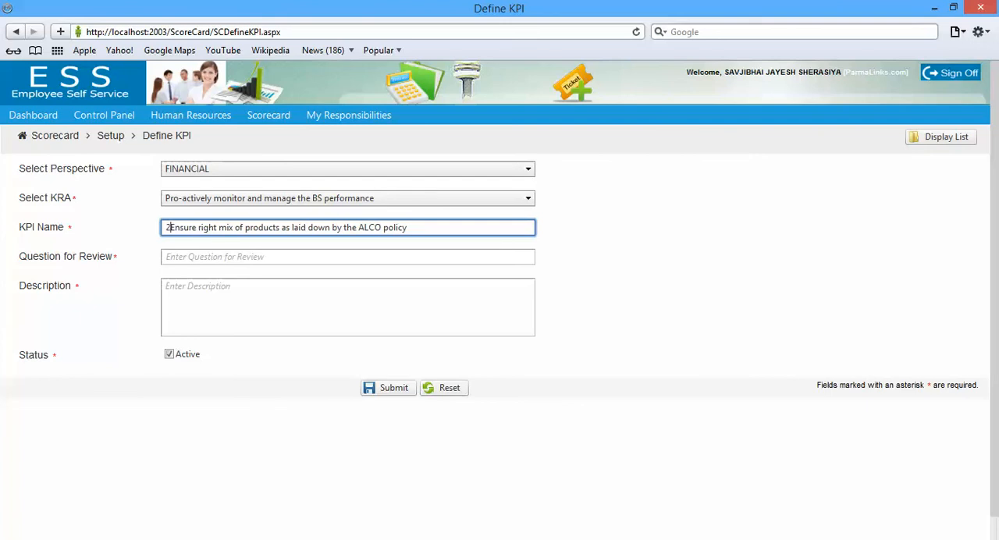
Set the question for review to "Ensure right mix of products as laid down by the ALCO policy?", without the leading "2."
key(Tab)
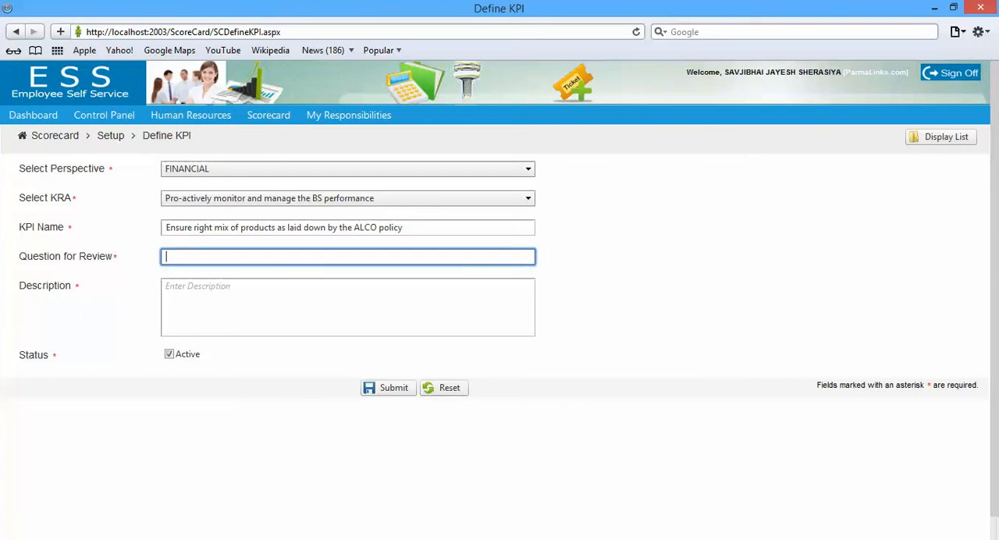
text(2.	Ensure right mix of products as laid down by the ALCO policy)
click(185, 256)
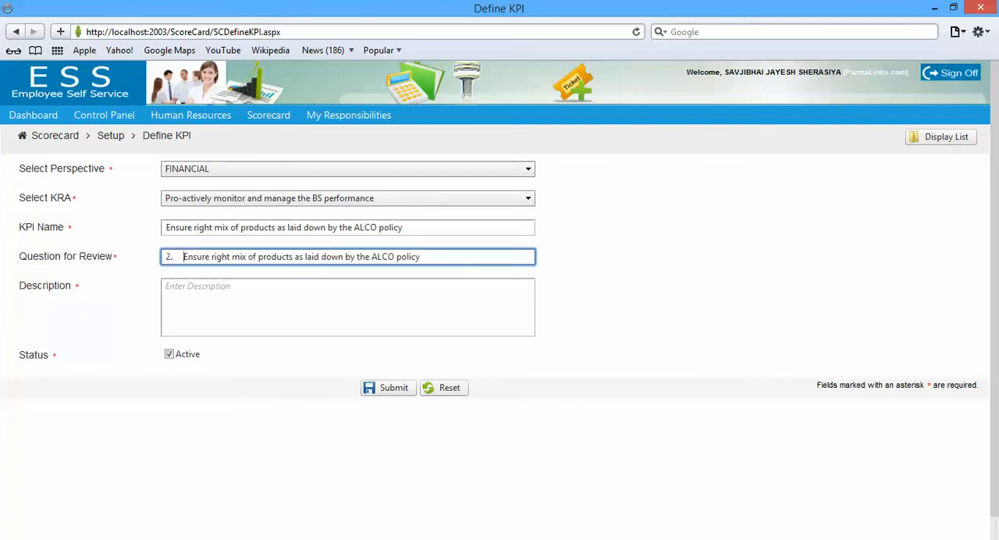
key(BackSpace)
key(BackSpace)
key(BackSpace)
key(End)
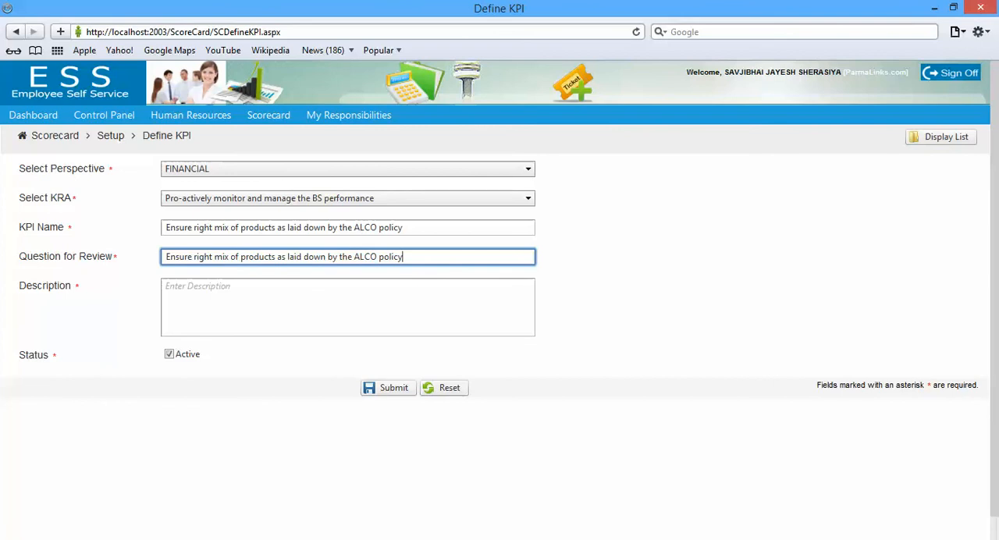
text(?)
Use the copied ALCO policy measure as the description and submit the KPI
click(209, 289)
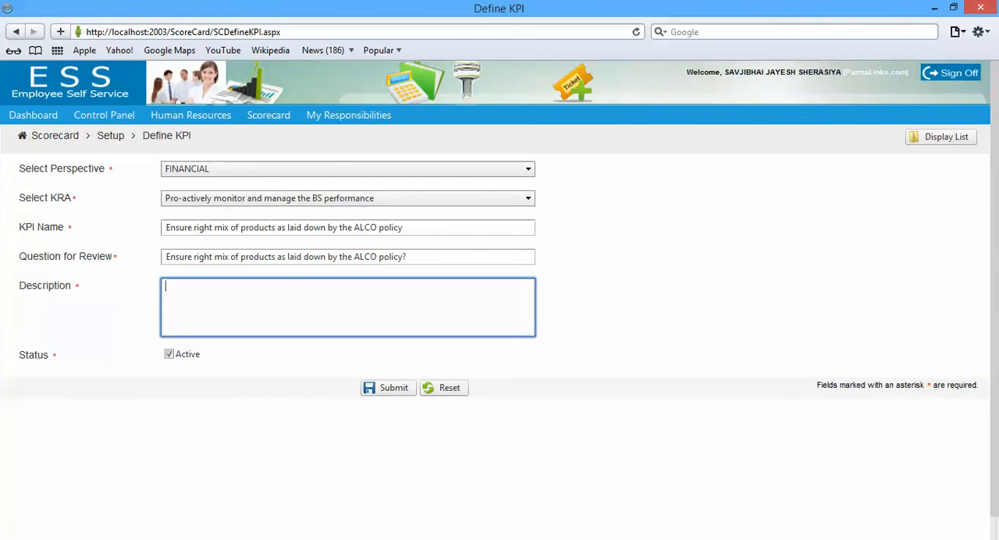
text(2. Ensure right mix of products as laid down by the ALCO policy)
click(387, 388)
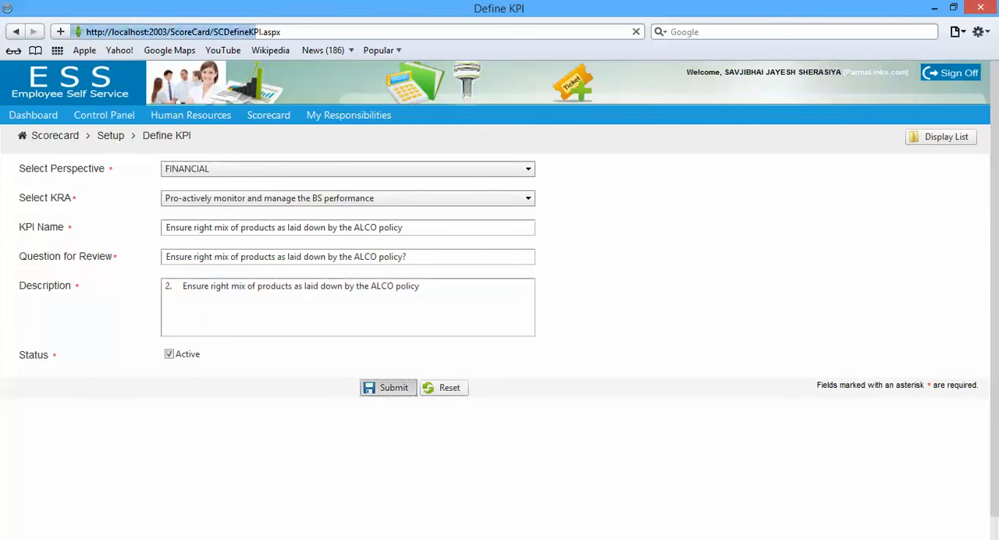
Copy the interest margin measure from Word and start a browser KPI with perspective FINANCIAL and KRA "Pro-actively monitor and manage the P&L performance"
key(alt+Tab)
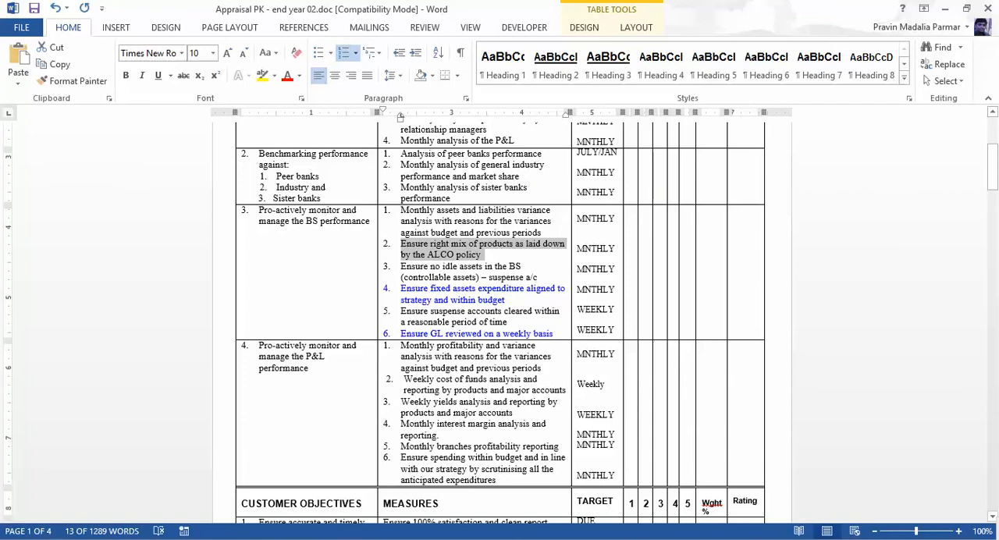
drag(401, 423, 442, 437)
key(ctrl+c)
key(alt+Tab)
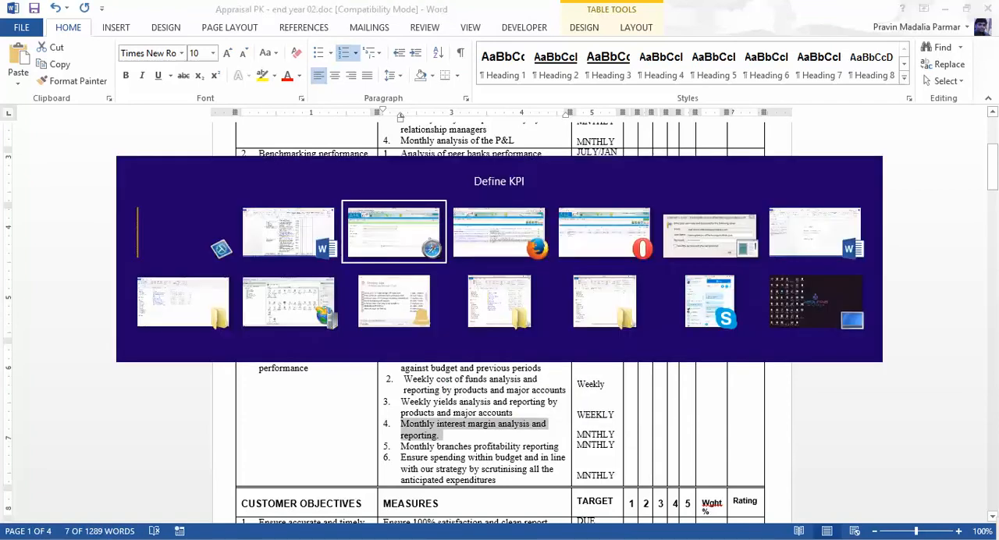
click(348, 199)
click(190, 234)
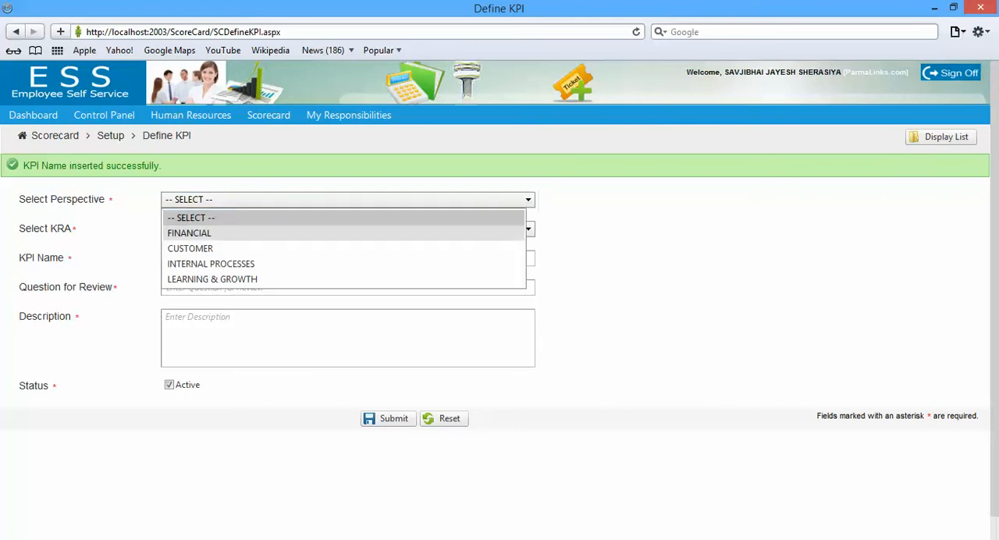
click(348, 199)
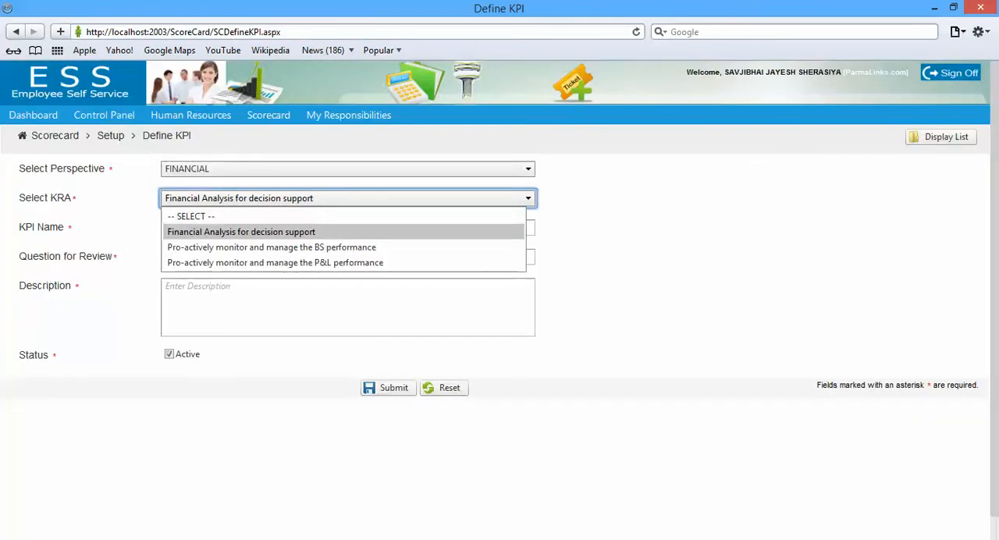
click(274, 262)
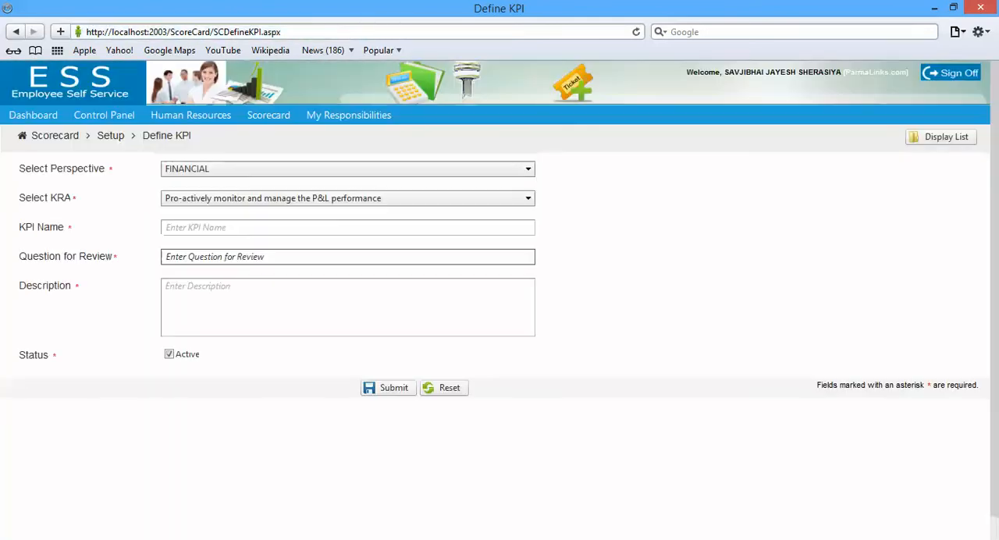
Name the KPI "Monthly interest margin analysis and reporting." from the copied text, removing its leading numbering
click(274, 228)
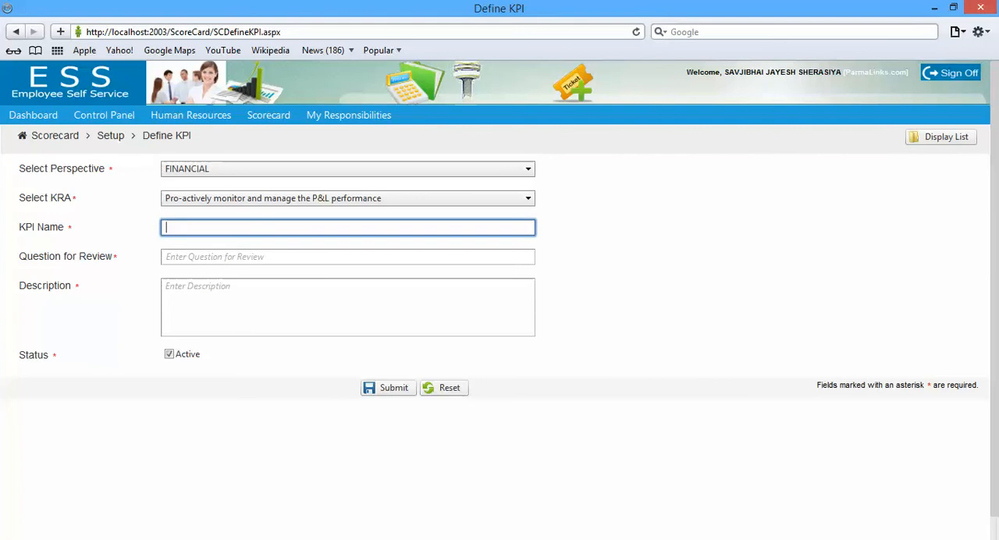
key(ctrl+v)
click(183, 228)
key(BackSpace)
key(BackSpace)
key(BackSpace)
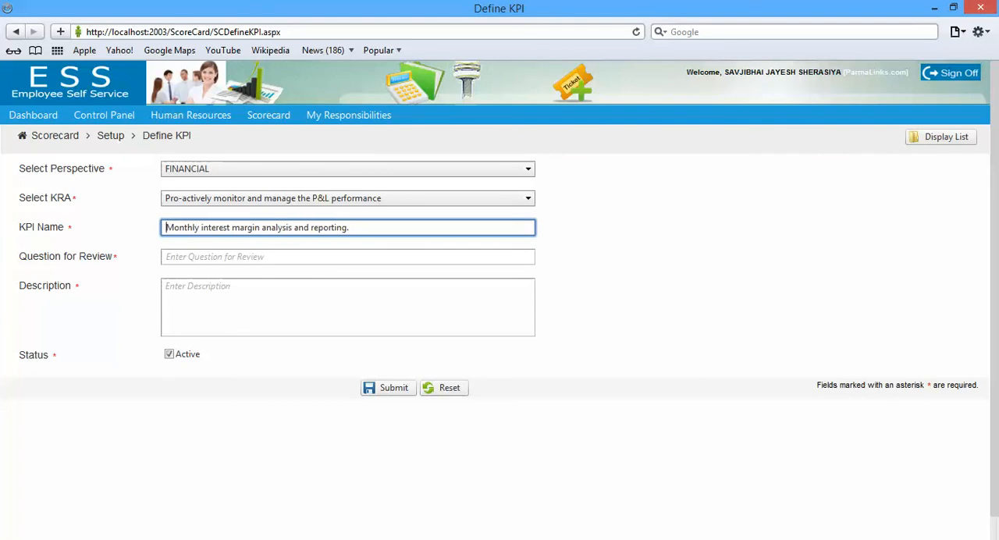
click(266, 257)
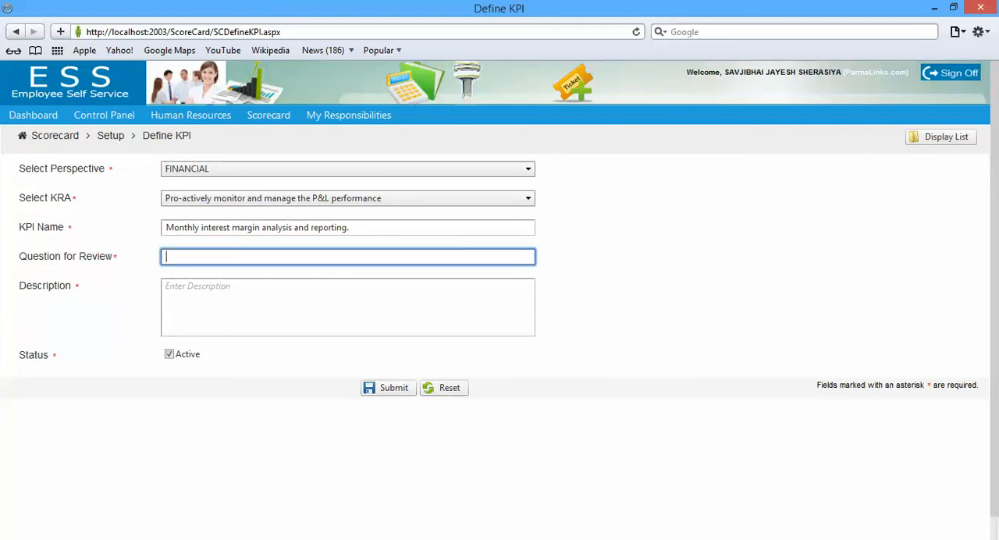
Set the question for review to "Monthly interest margin analysis and reporting?", without the leading "4."
key(ctrl+v)
key(Home)
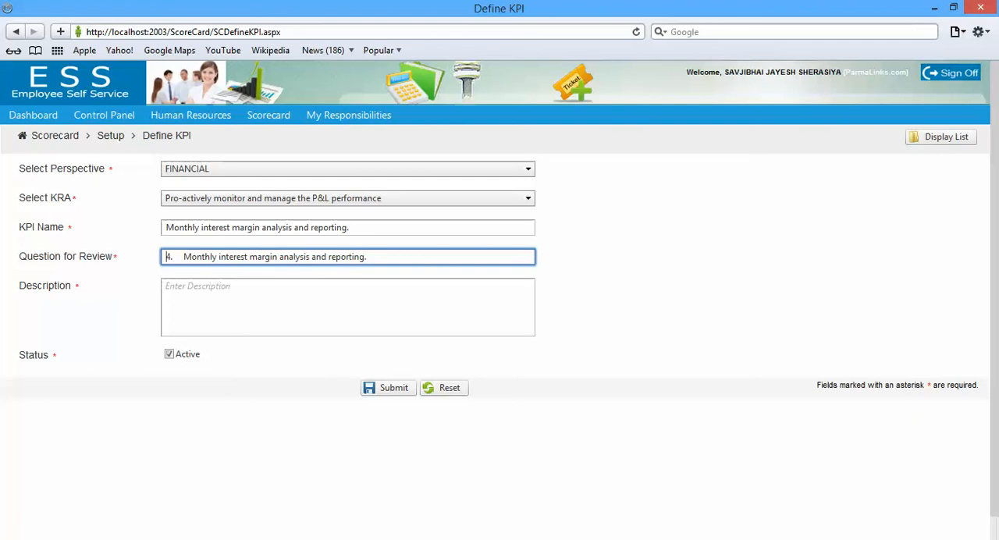
key(Delete)
key(Delete)
key(Delete)
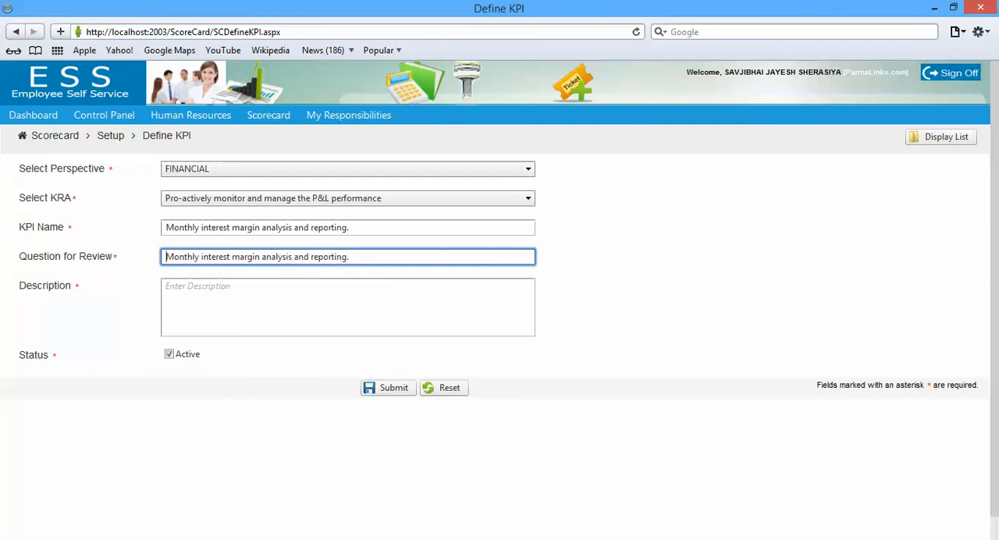
key(End)
key(BackSpace)
text(?)
Use the copied interest margin measure as the description and submit the KPI
click(347, 304)
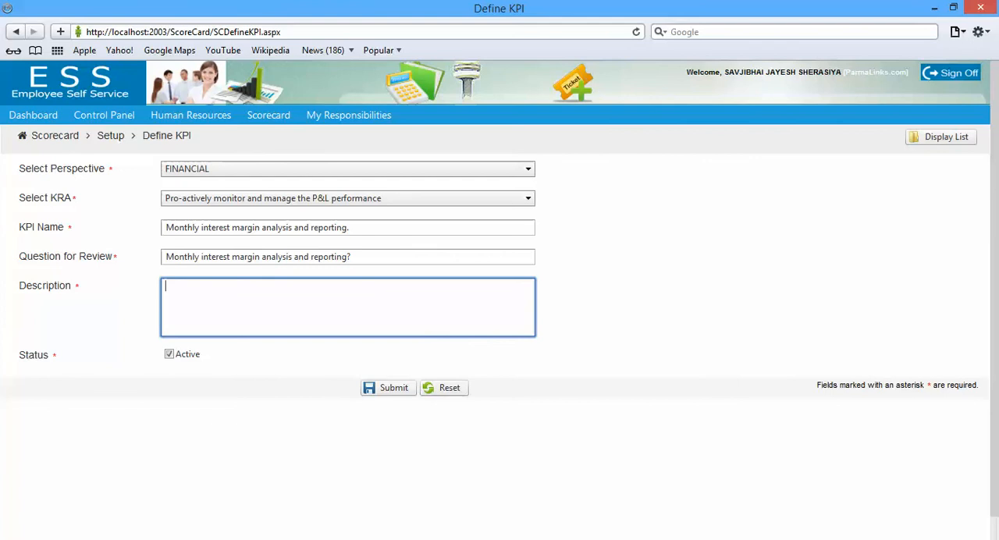
key(ctrl+v)
click(388, 386)
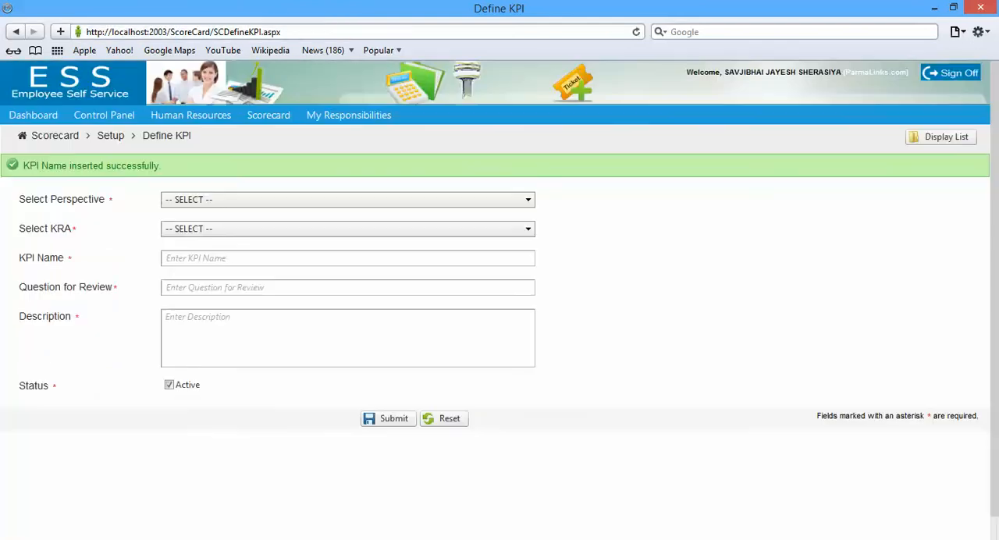
Display the list of defined KPIs and start a new KPI with the perspective CUSTOMER
click(940, 136)
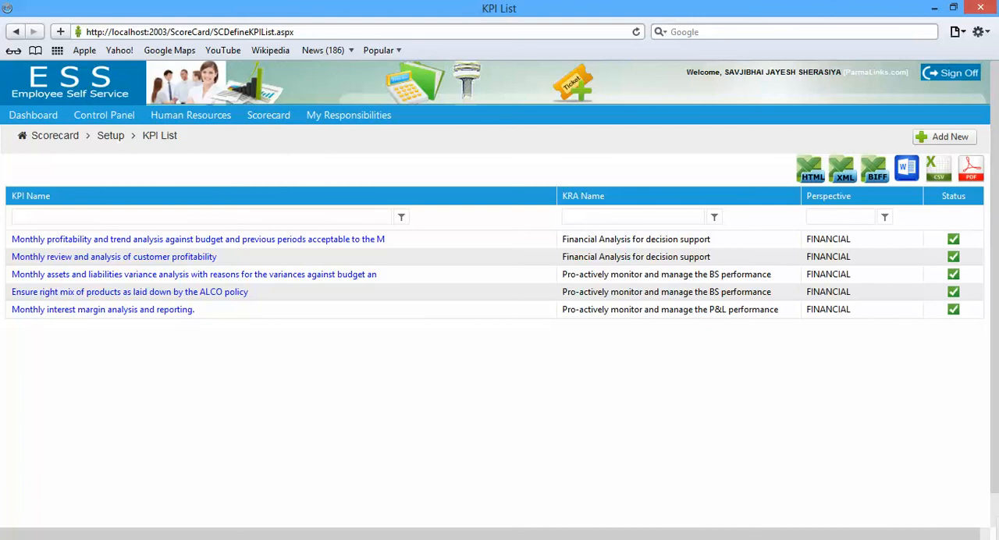
click(945, 137)
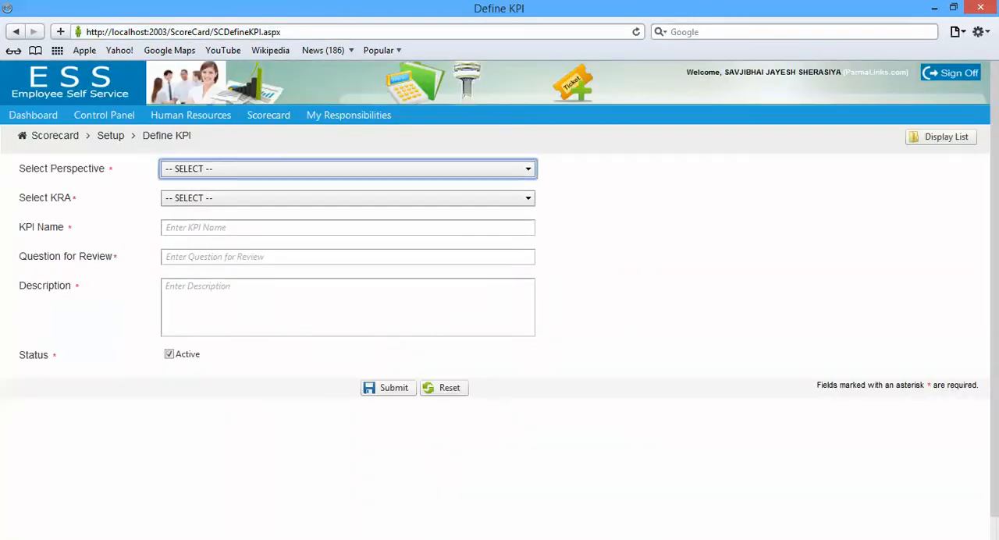
click(347, 169)
click(348, 218)
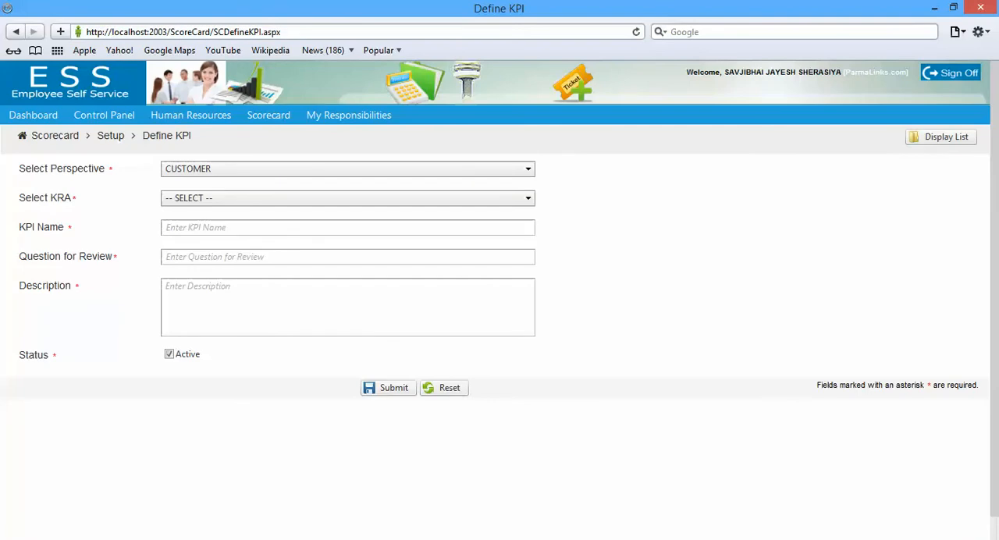
Copy the CBK returns measure from the Word appraisal form and set the browser KPI's KRA to "Ensure accurate and timely CBK reporting"
key(alt+Tab)
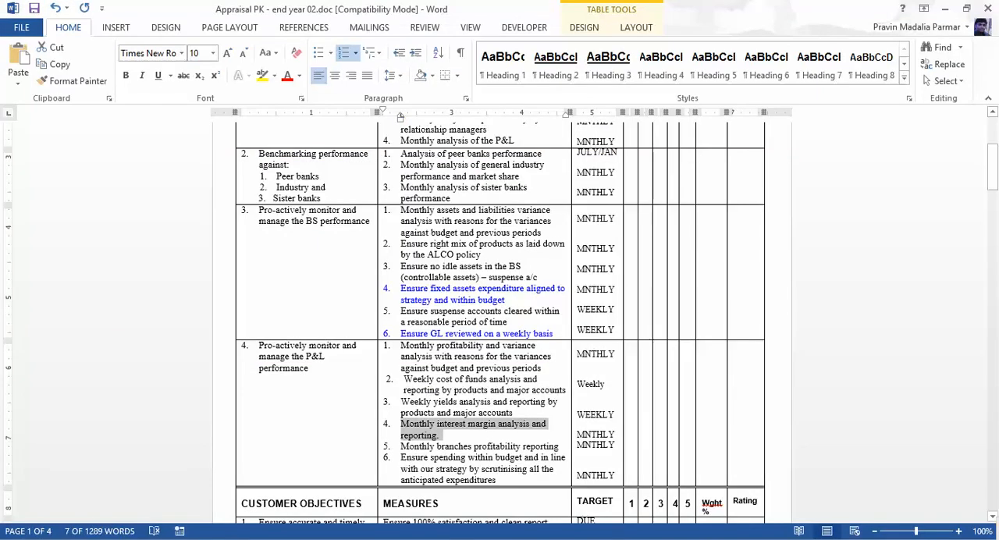
drag(992, 165, 992, 206)
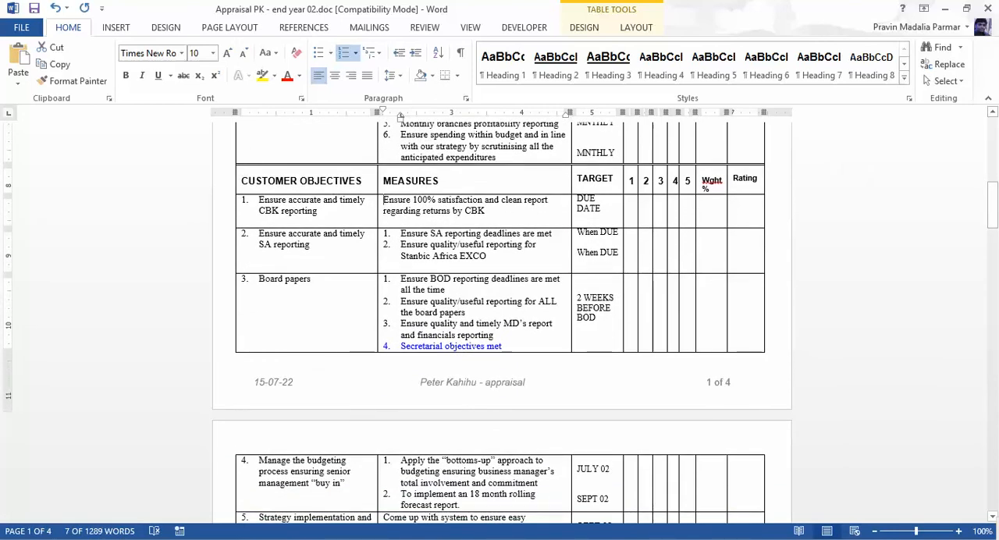
click(384, 201)
key(ctrl+c)
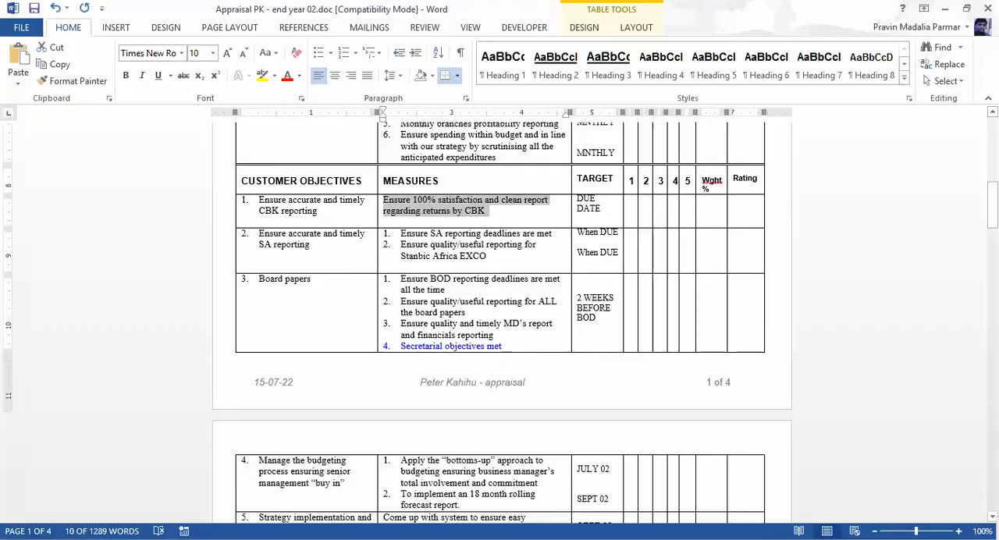
key(alt+Tab)
click(347, 198)
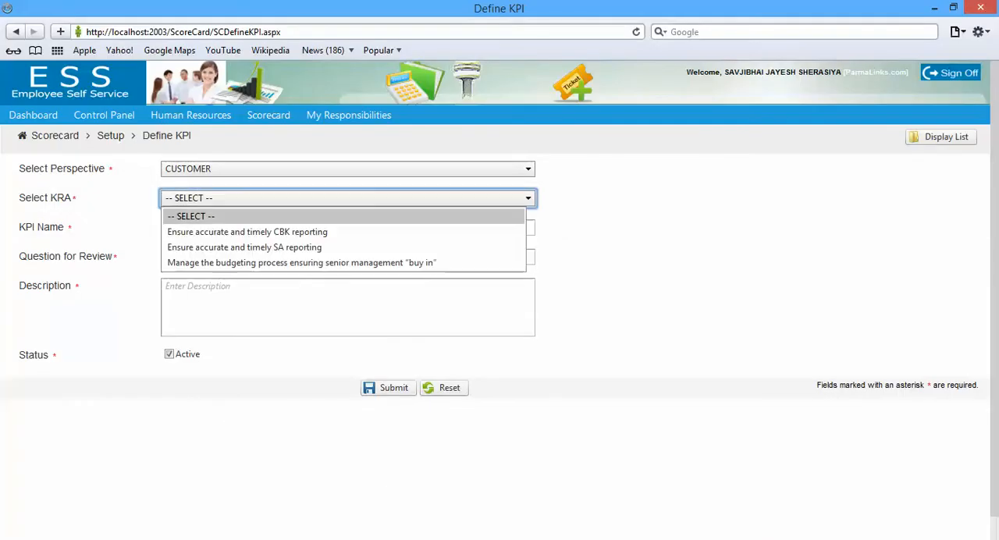
click(247, 231)
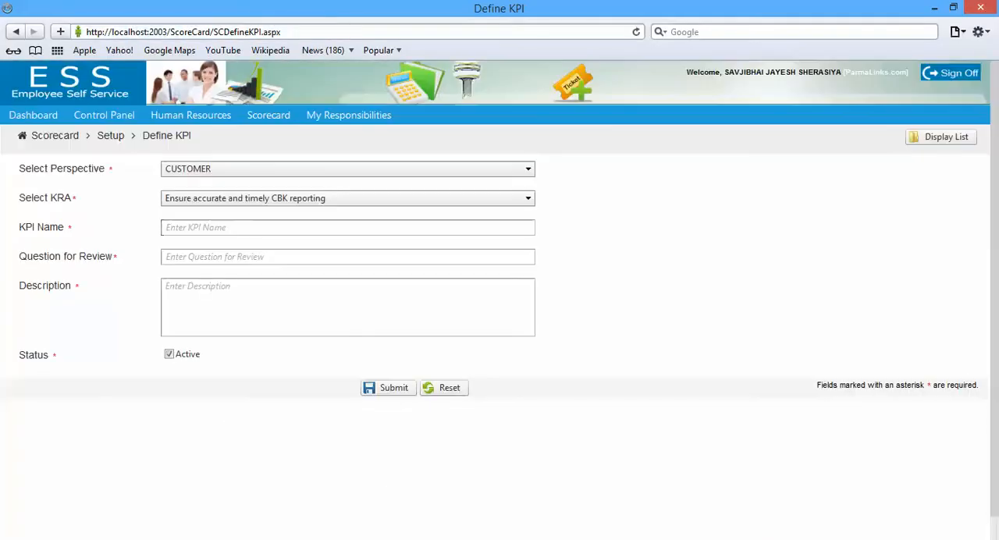
Name the KPI "Ensure 100% satisfaction and clean report regarding returns by CBK" and use the same text with a question mark as the review question
click(347, 227)
key(ctrl+v)
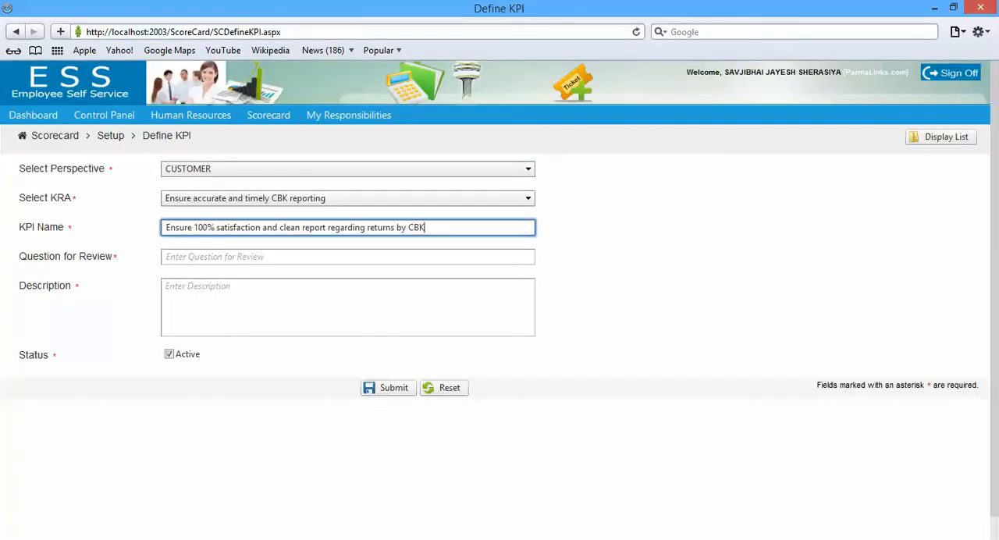
click(347, 257)
key(ctrl+v)
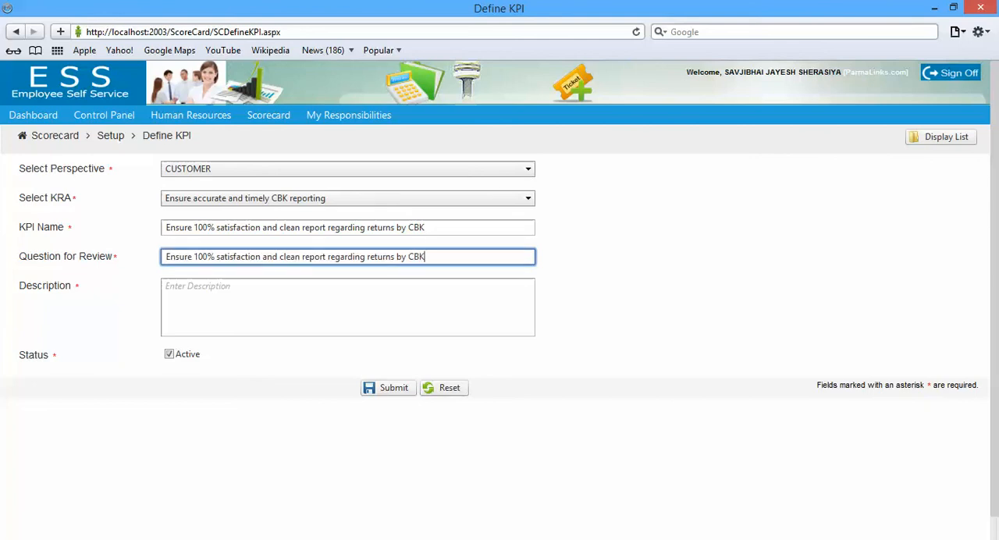
text(?)
Use the copied CBK returns measure as the description and submit the KPI
click(347, 307)
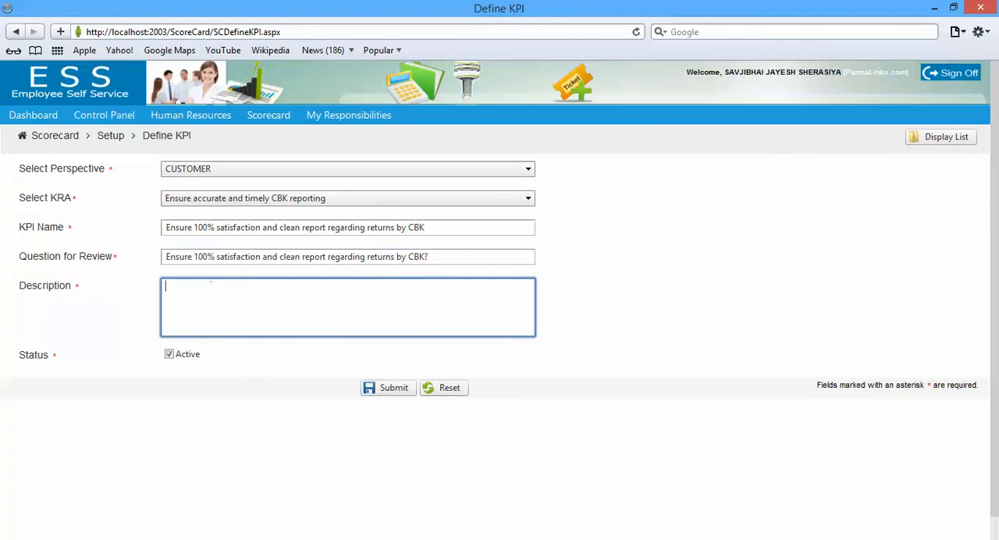
key(ctrl+v)
click(387, 388)
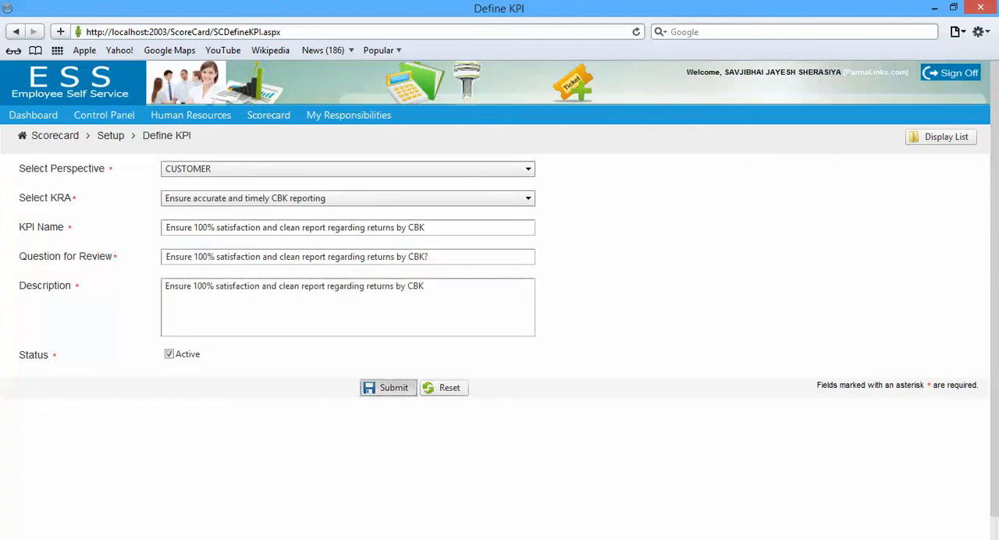
Switch to the customer objectives in the Word appraisal form
key(alt+Tab)
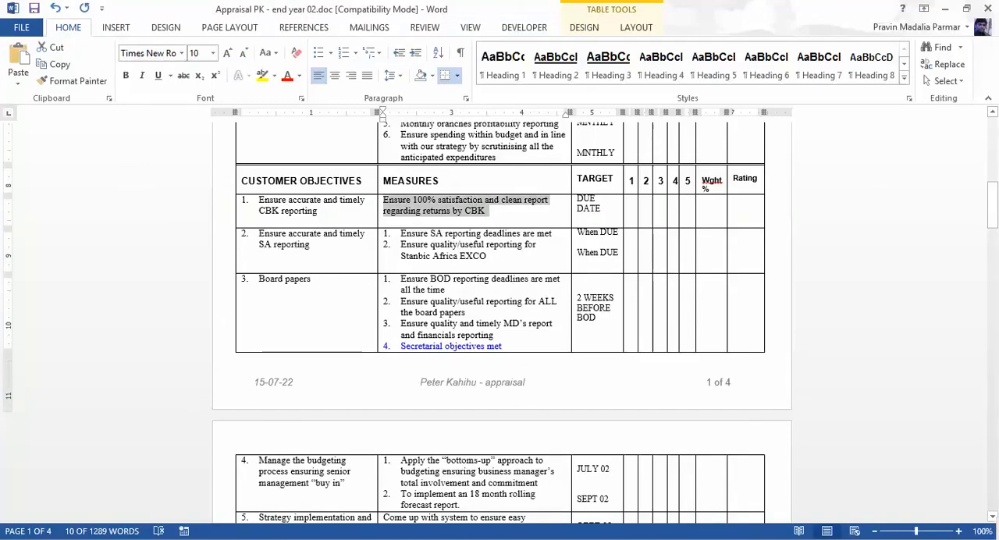
Copy the SA reporting objective from the Word form and set the browser KPI to perspective CUSTOMER, KRA "Ensure accurate and timely SA reporting"
drag(259, 233, 310, 244)
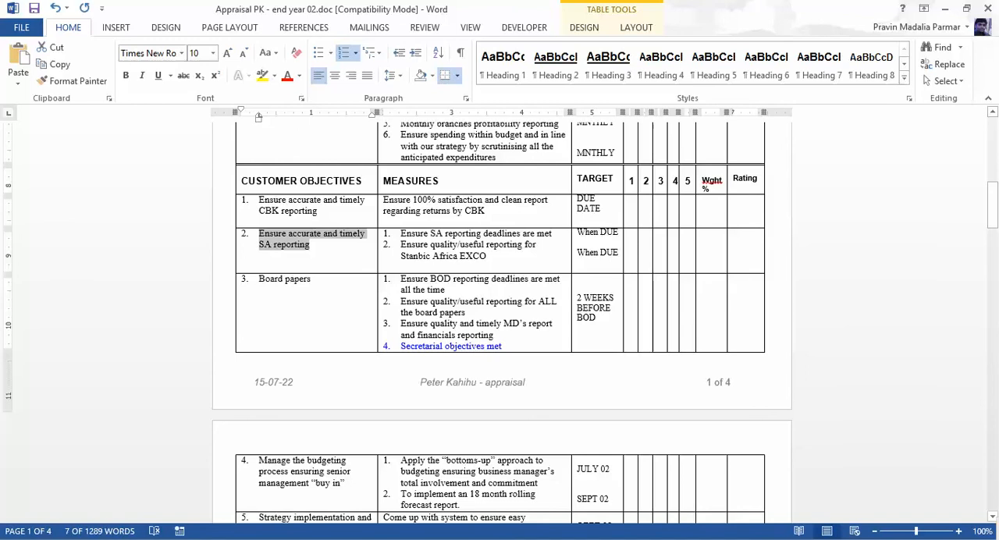
key(alt+Tab)
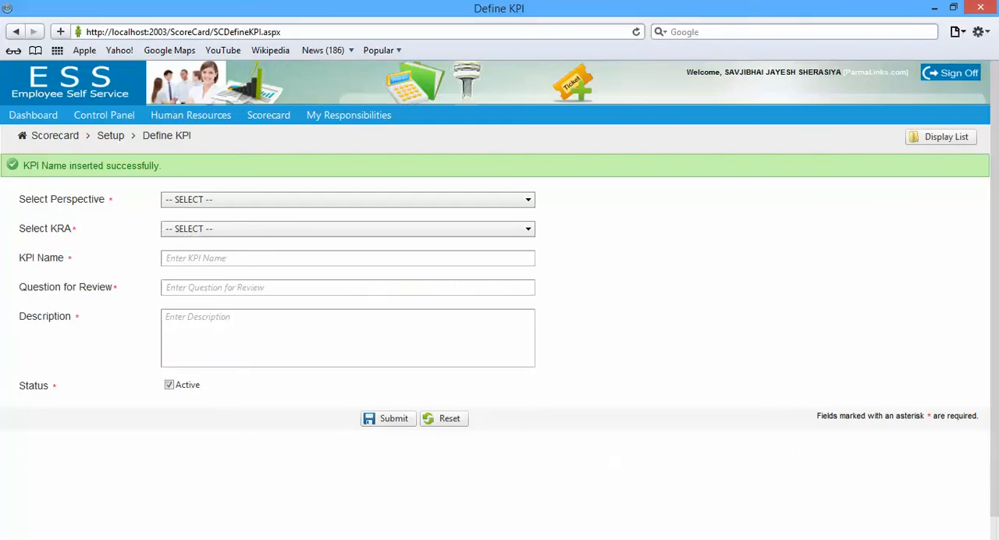
click(312, 199)
click(304, 248)
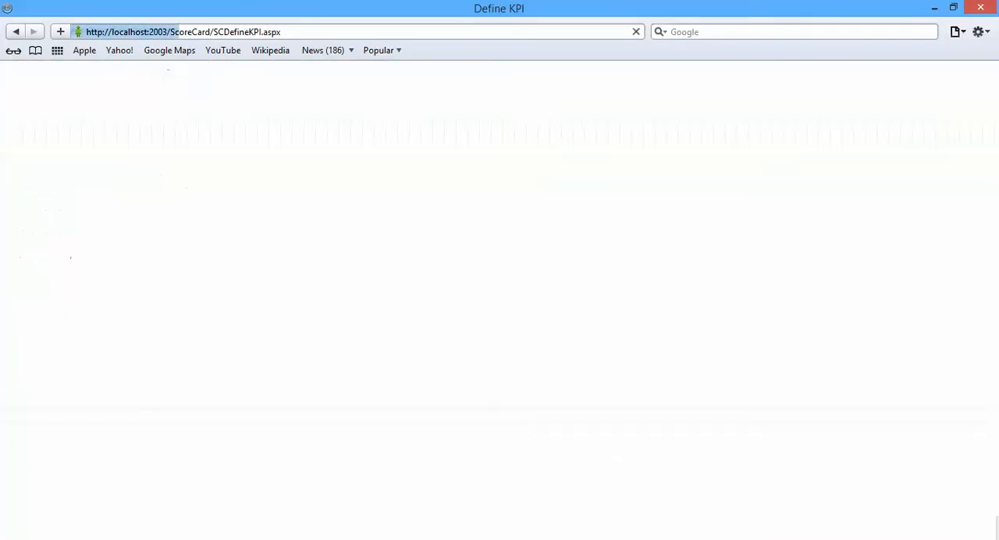
click(347, 198)
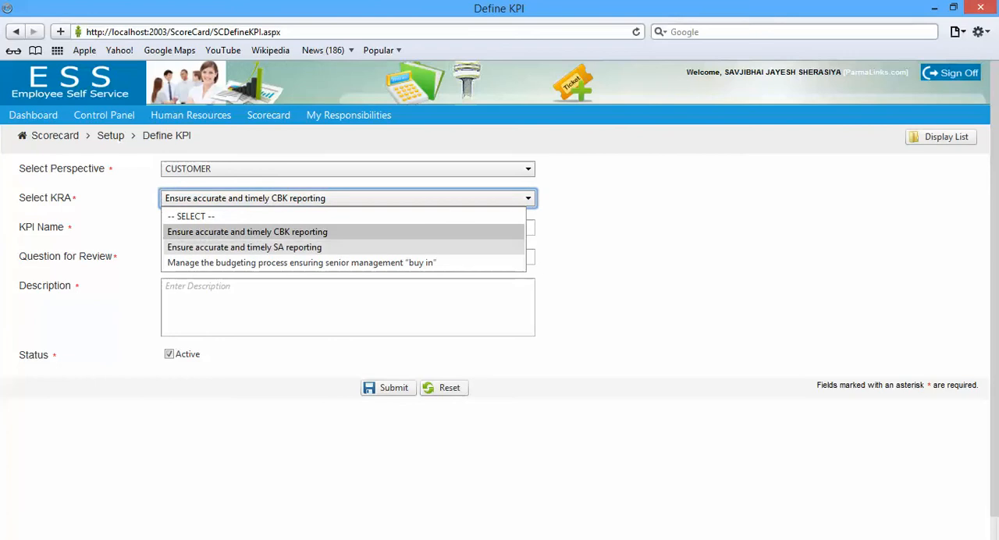
click(245, 247)
key(alt+Tab)
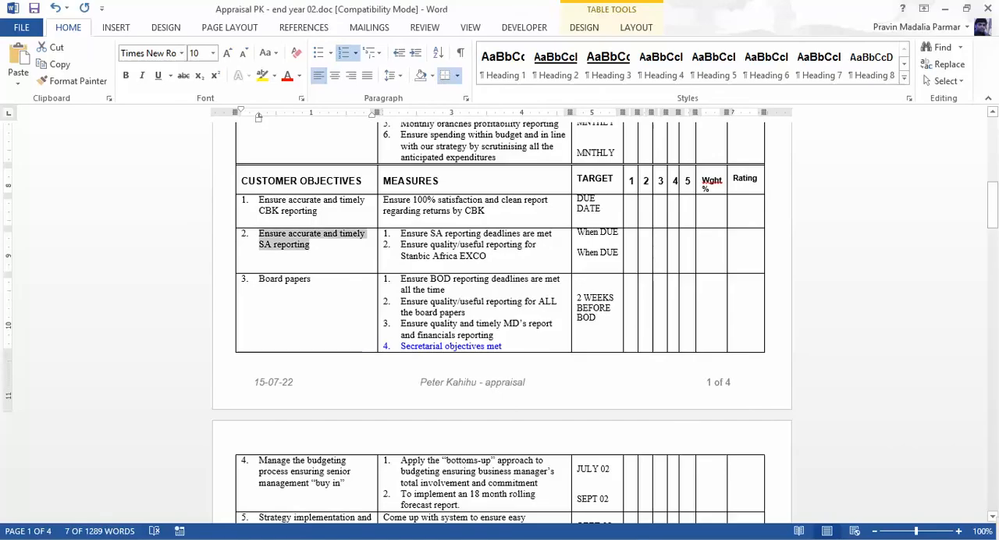
key(alt+Tab)
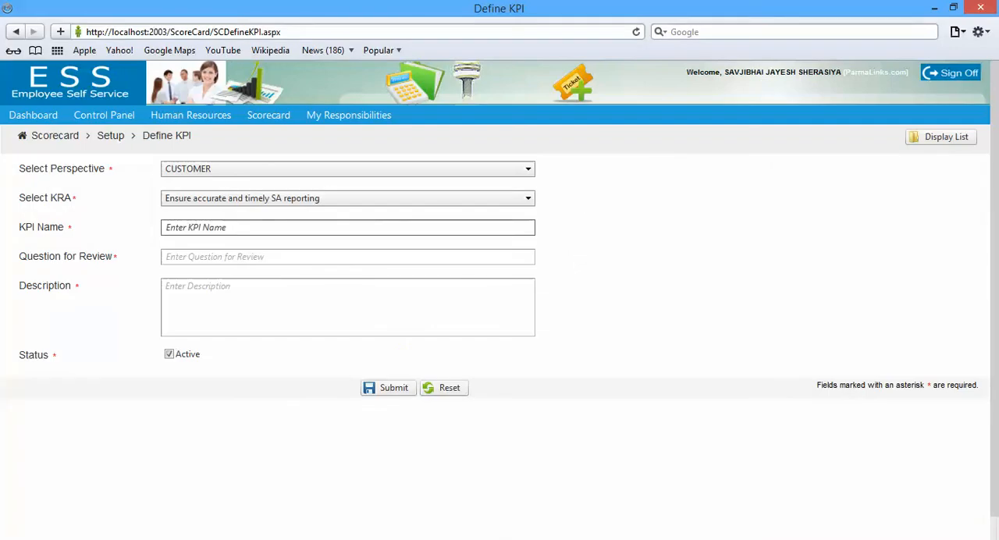
Name the KPI "Ensure accurate and timely SA reporting" from the copied objective, without its list number
text(2.	Ensure accurate and timely SA reporting)
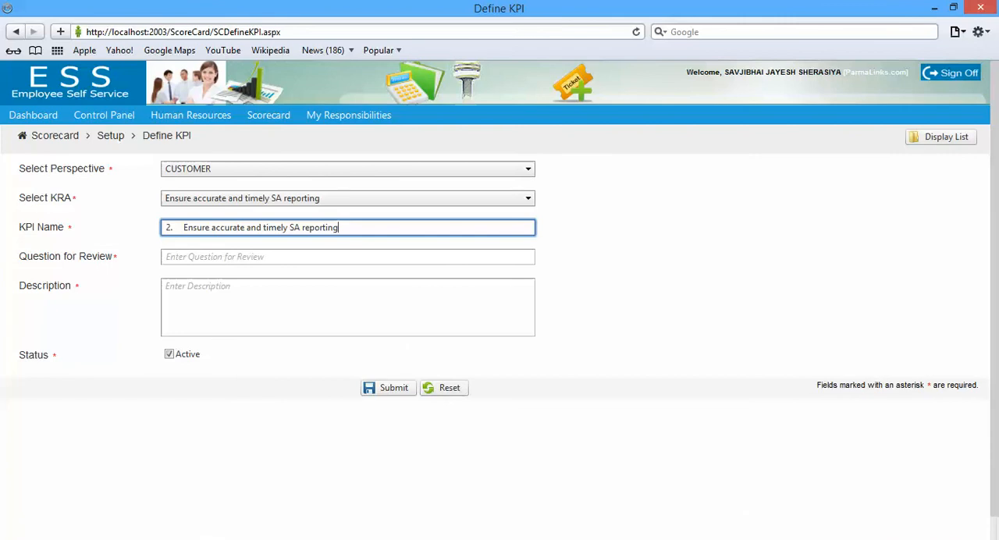
key(BackSpace)
key(BackSpace)
key(BackSpace)
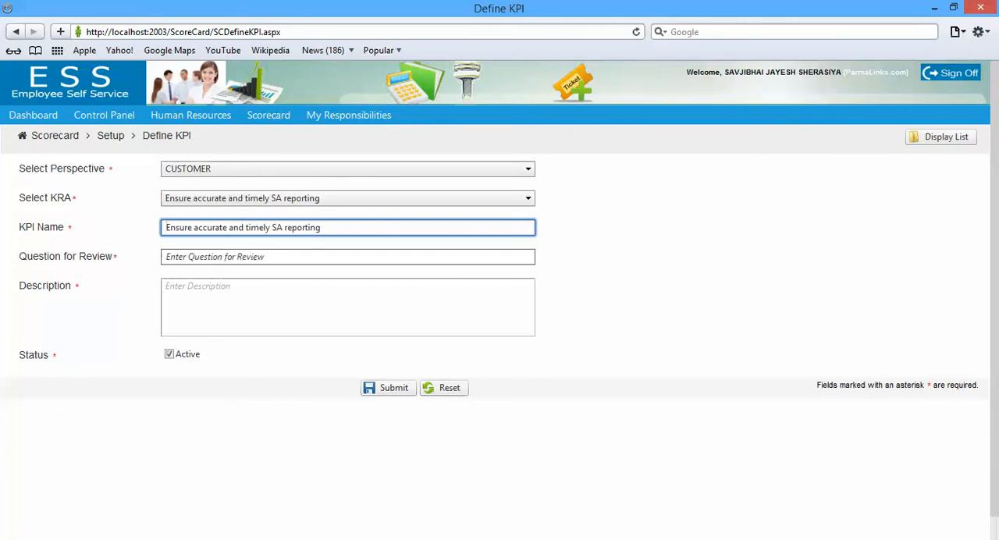
Set the review question to "Ensure accurate and timely SA reporting?", without the list number
click(250, 256)
text(2.	Ensure accurate and timely SA reporting)
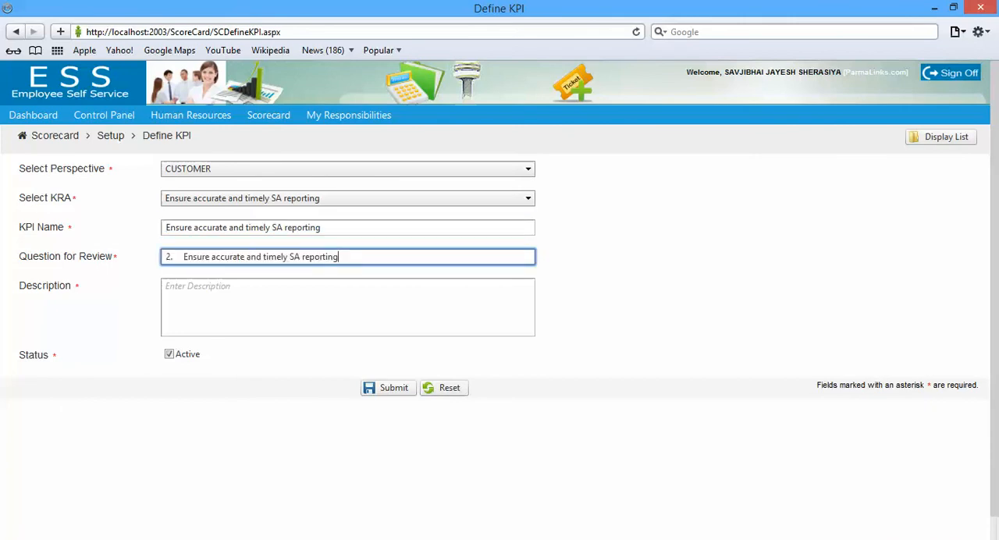
text(?)
key(Home)
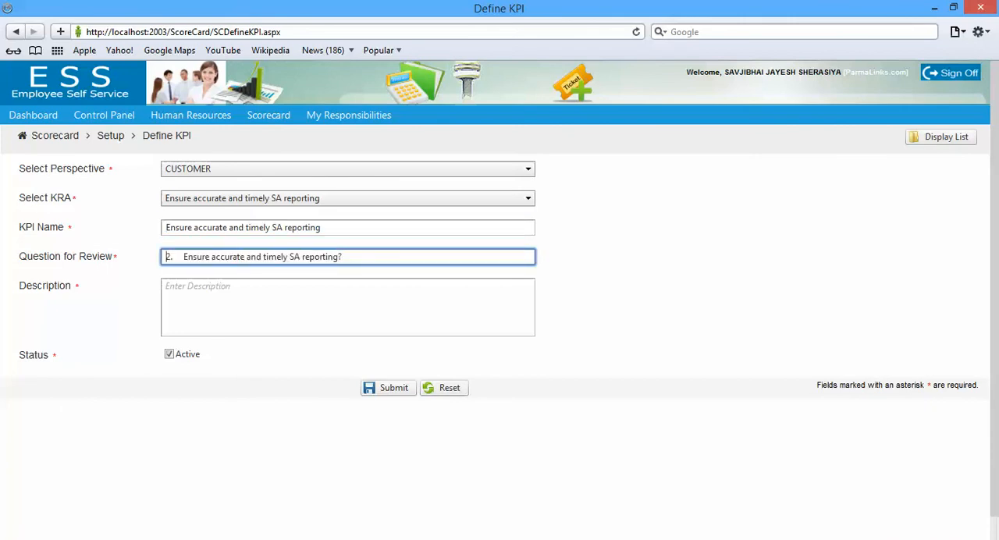
key(Delete)
key(Delete)
key(Delete)
key(Delete)
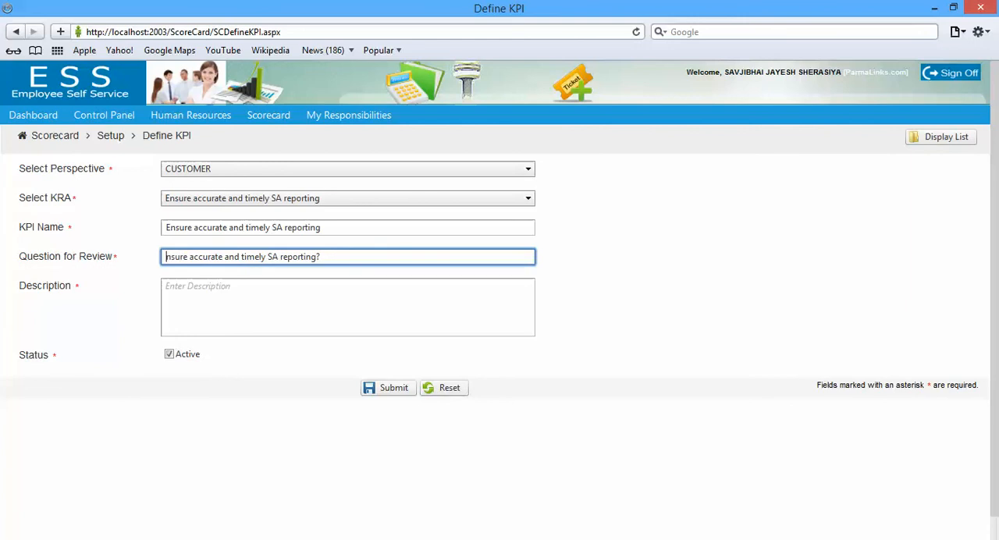
text(E)
Use the copied SA reporting objective as the description and submit the KPI
click(234, 299)
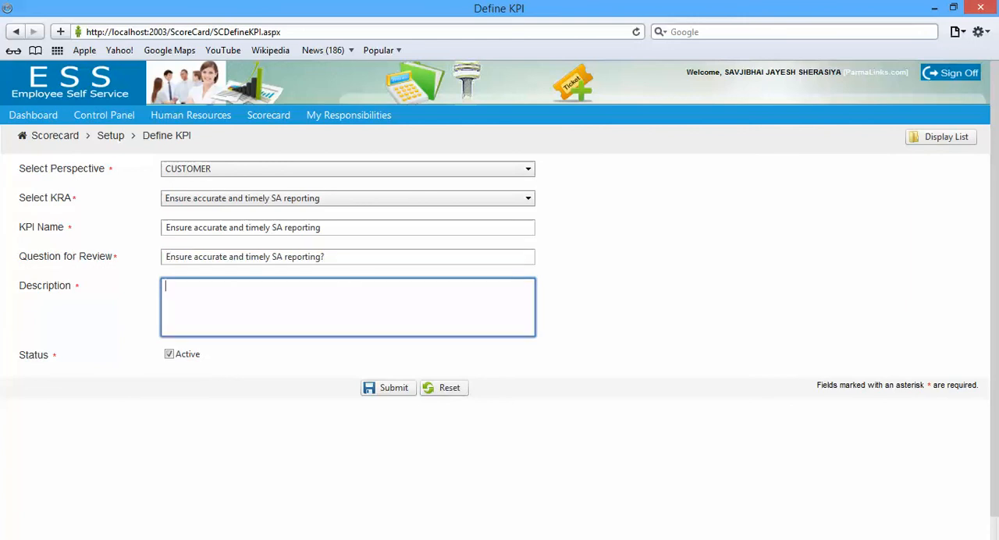
text(2.	Ensure accurate and timely SA reporting)
click(388, 387)
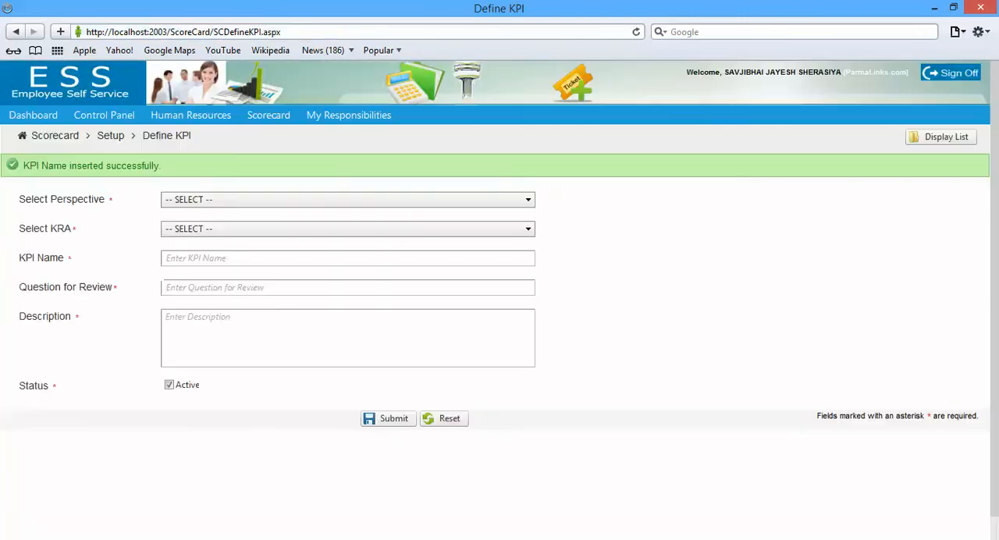
key(alt+Tab)
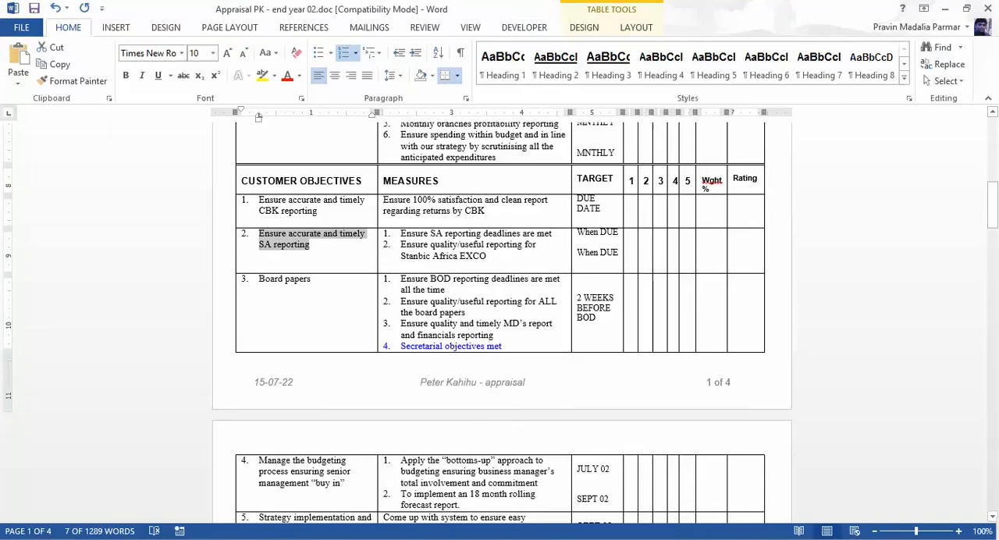
key(alt+Tab)
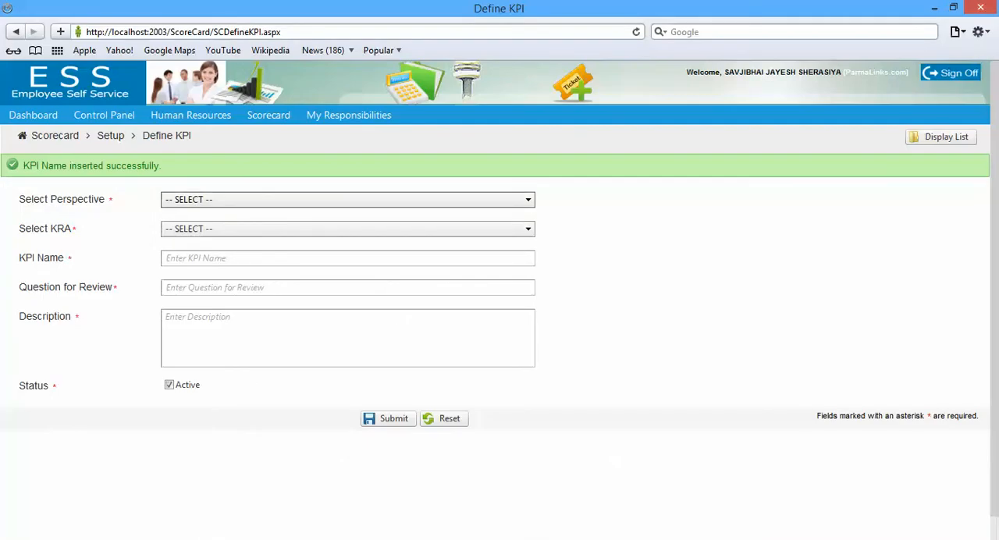
click(348, 200)
key(Down)
key(Down)
key(Return)
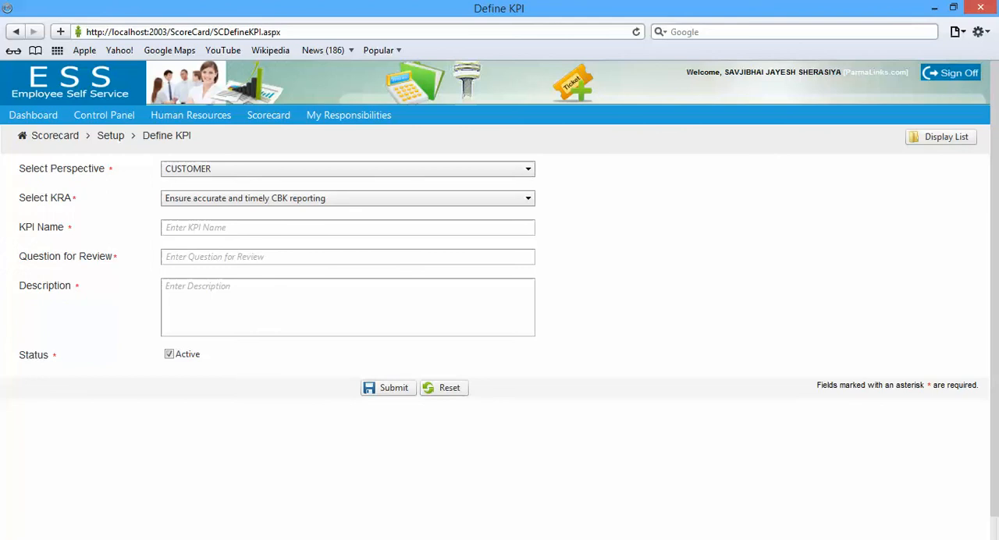
Set the KPI to perspective INTERNAL PROCESSES and KRA "To ensure a smooth external Audit", copying the external auditors measure from the Word form
click(347, 169)
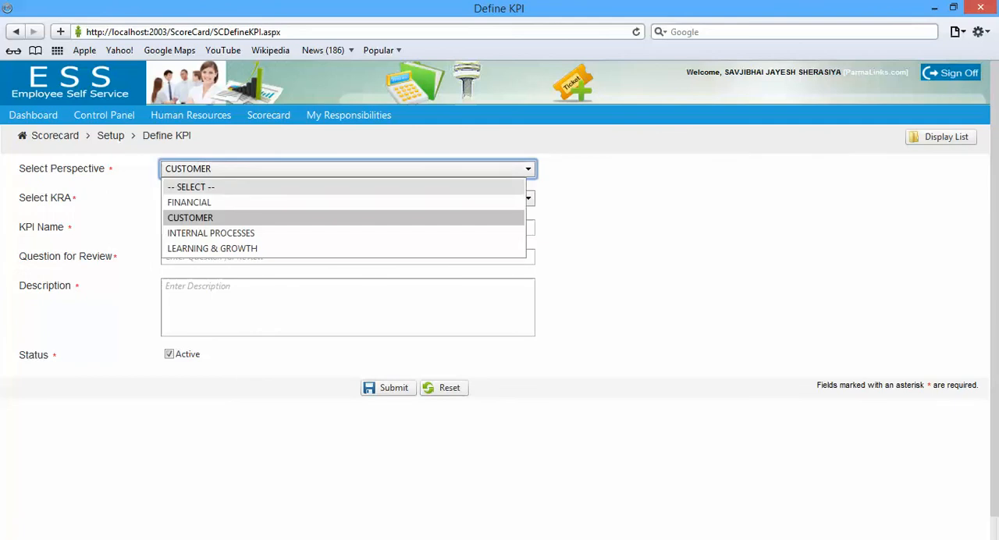
click(348, 231)
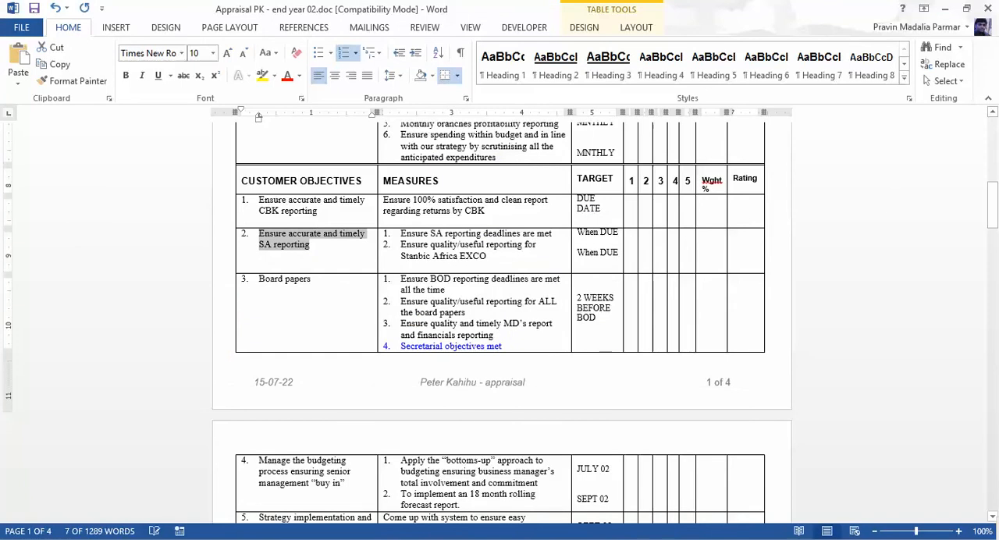
drag(992, 205, 992, 256)
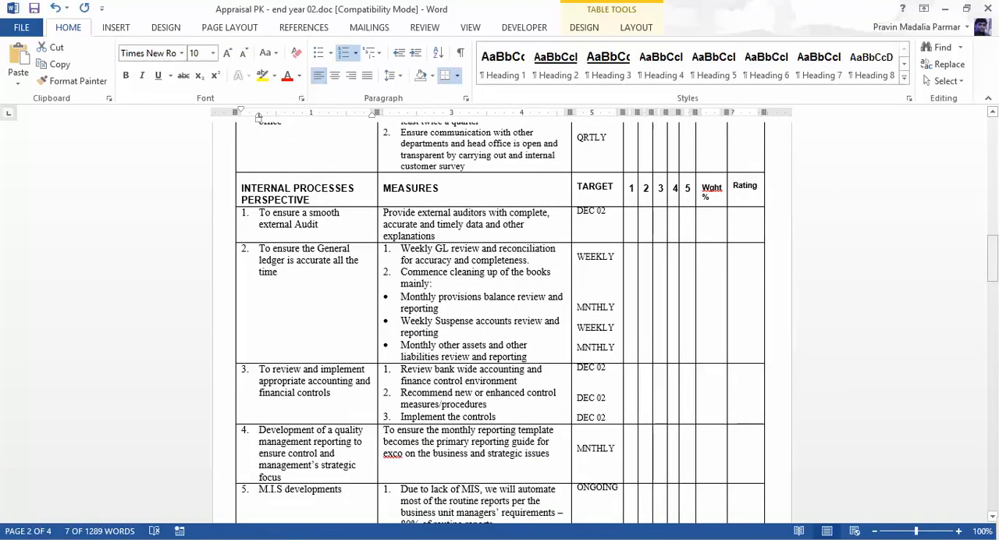
click(381, 218)
key(ctrl+c)
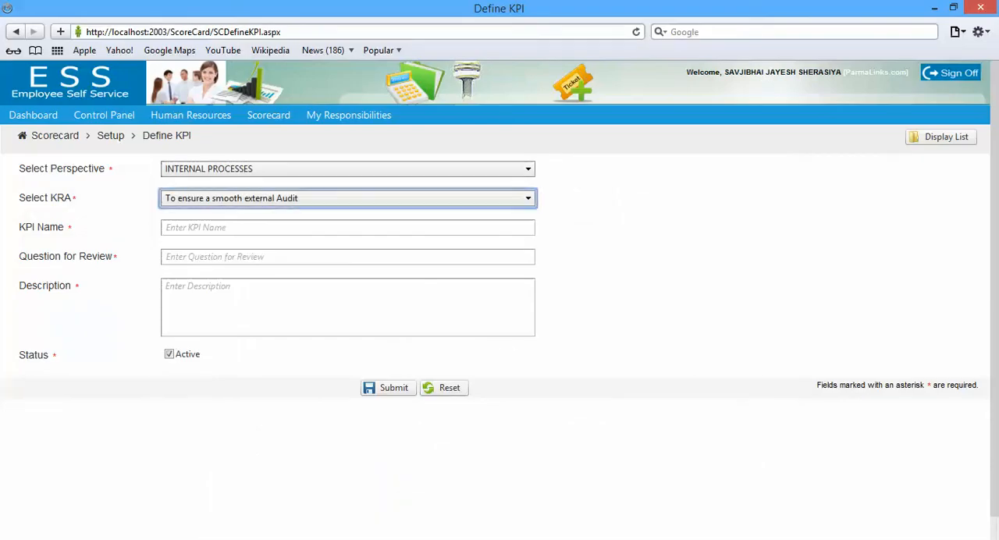
click(348, 198)
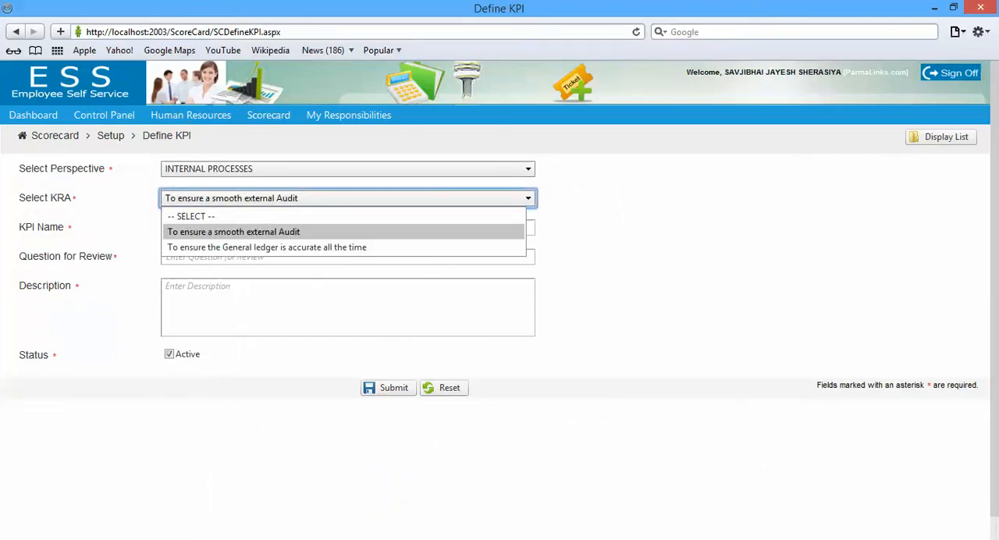
click(234, 232)
Name the KPI "Provide external auditors with complete, accurate and timely data and other explanations" and use the same text with a question mark as review question
click(234, 228)
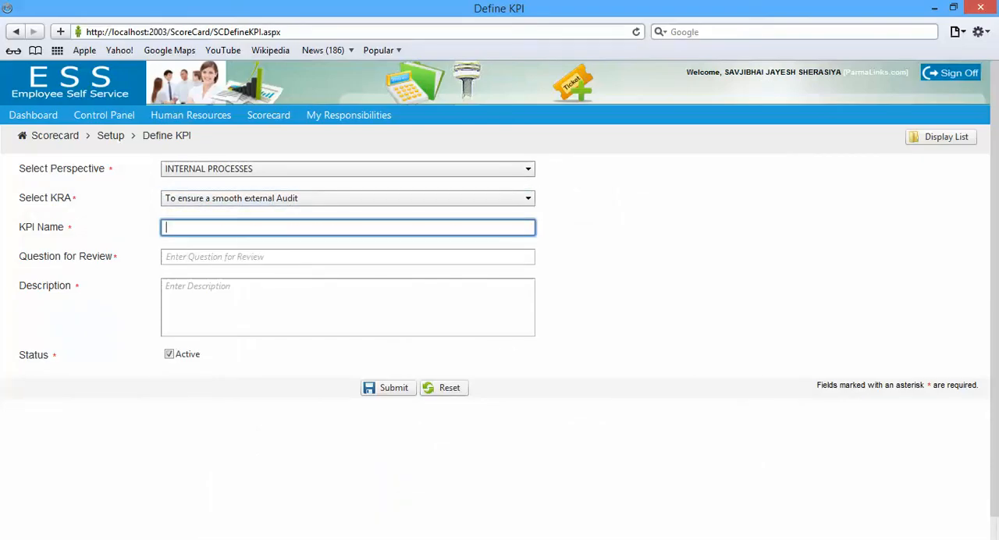
key(ctrl+v)
click(234, 257)
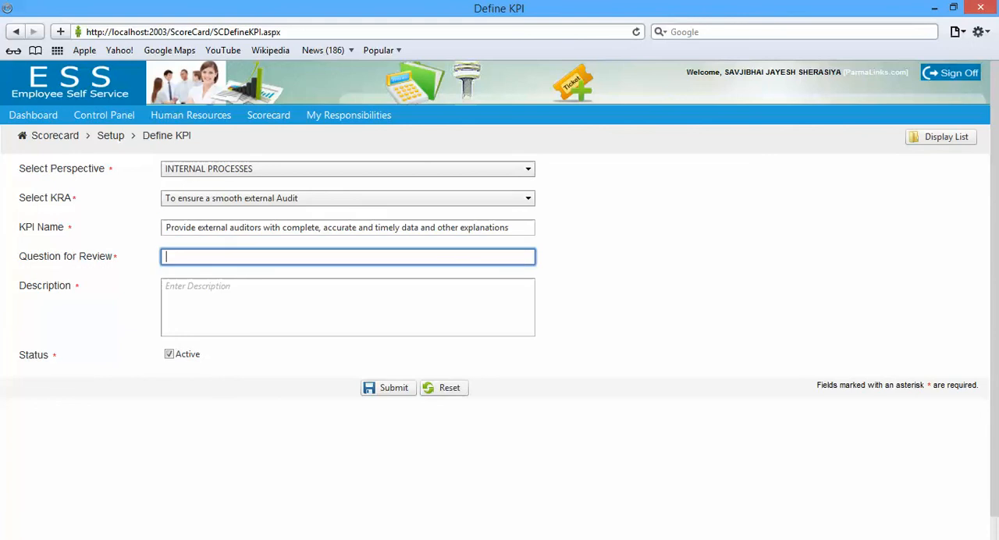
key(ctrl+v)
text(?)
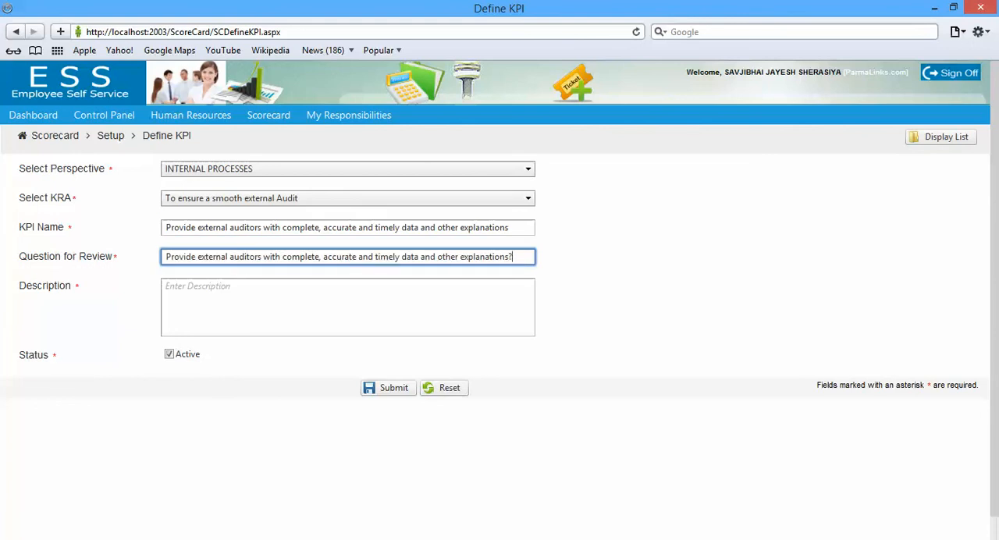
Use the copied external auditors measure as the description and submit the KPI
click(348, 306)
key(ctrl+v)
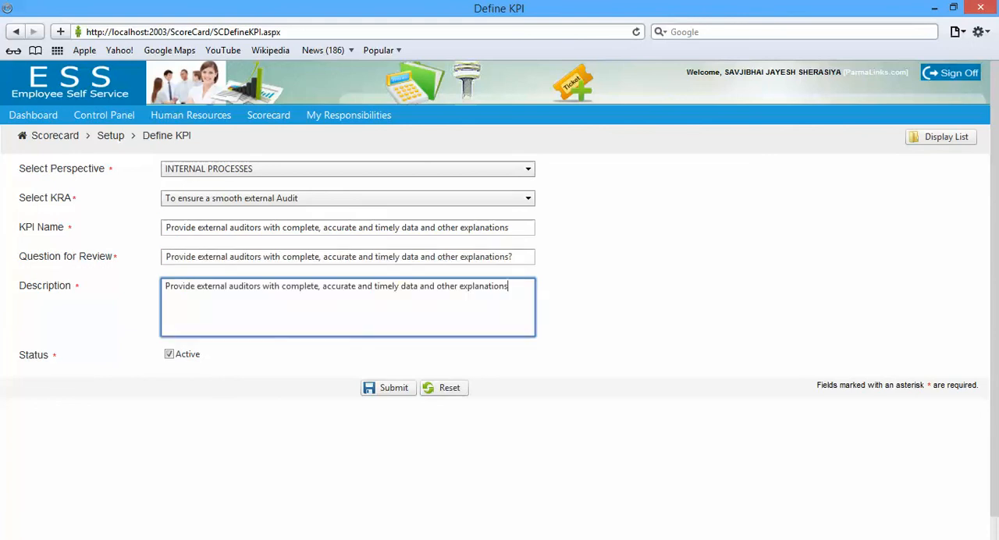
click(388, 388)
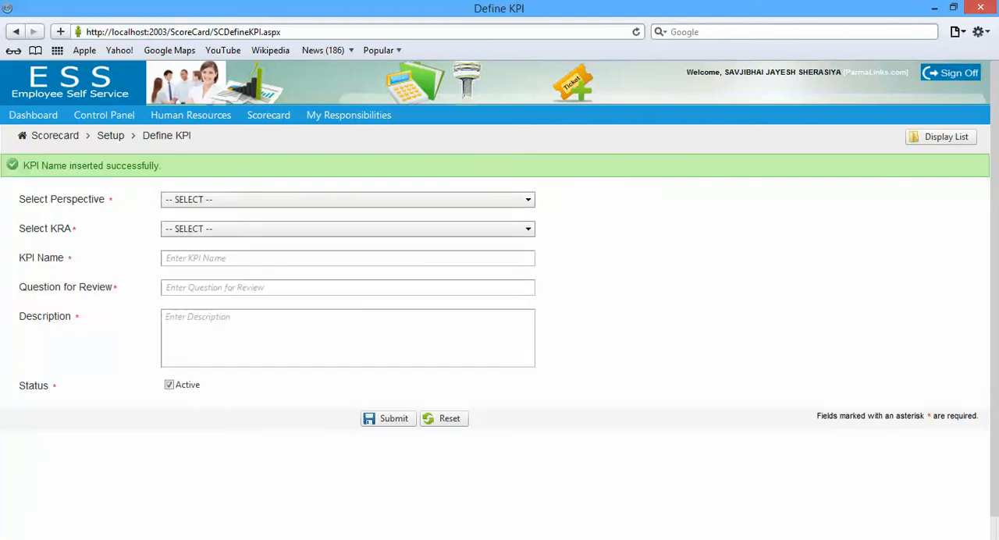
Copy the measure "Weekly GL review and reconciliation for accuracy and completeness" from the Word appraisal form and return to the browser's KPI form
key(alt+Tab)
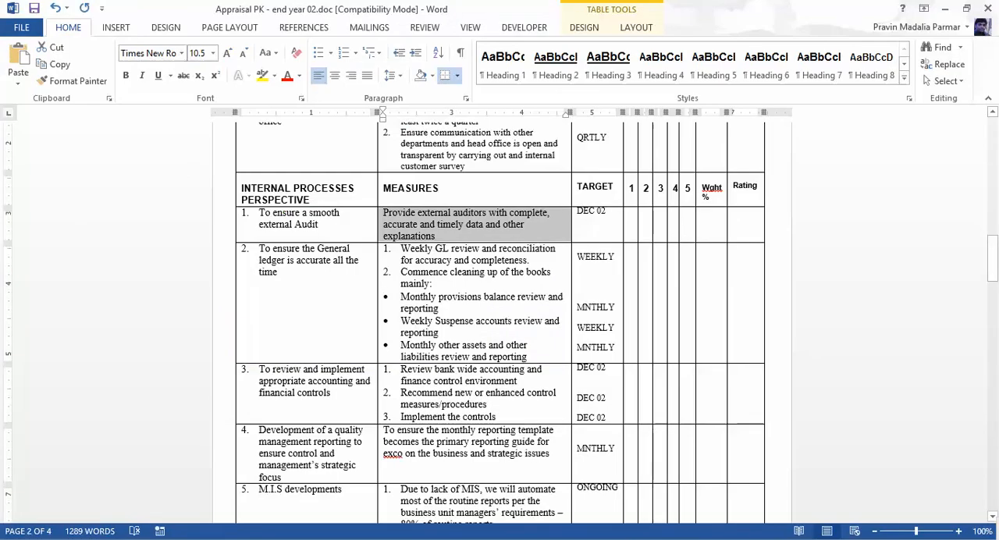
drag(401, 248, 528, 261)
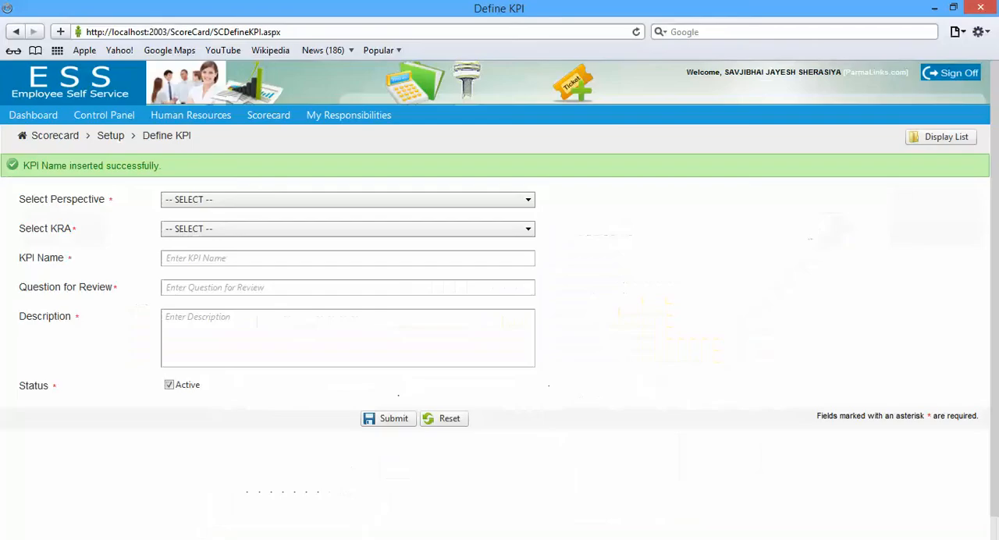
key(shift+Tab)
key(shift+Tab)
key(shift+Tab)
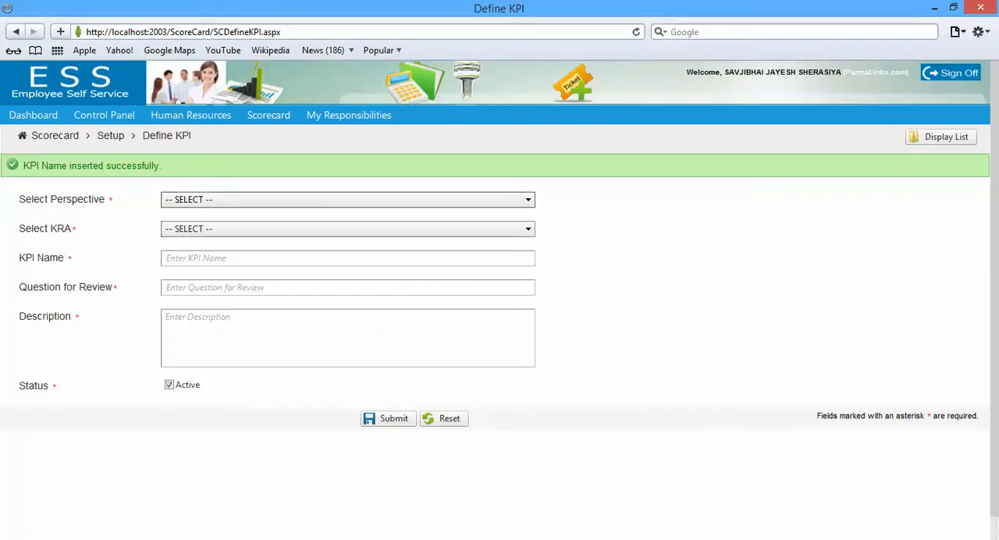
Set the KPI's perspective to INTERNAL PROCESSES and its KRA to "To ensure the General ledger is accurate all the time"
key(alt+Down)
key(Down)
key(Down)
key(Down)
key(Return)
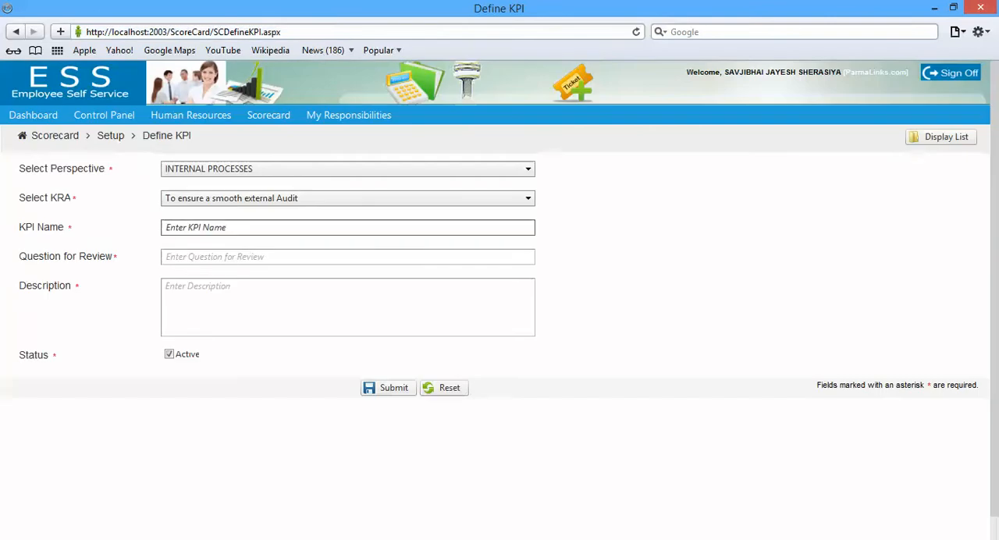
key(Tab)
key(alt+Down)
key(Down)
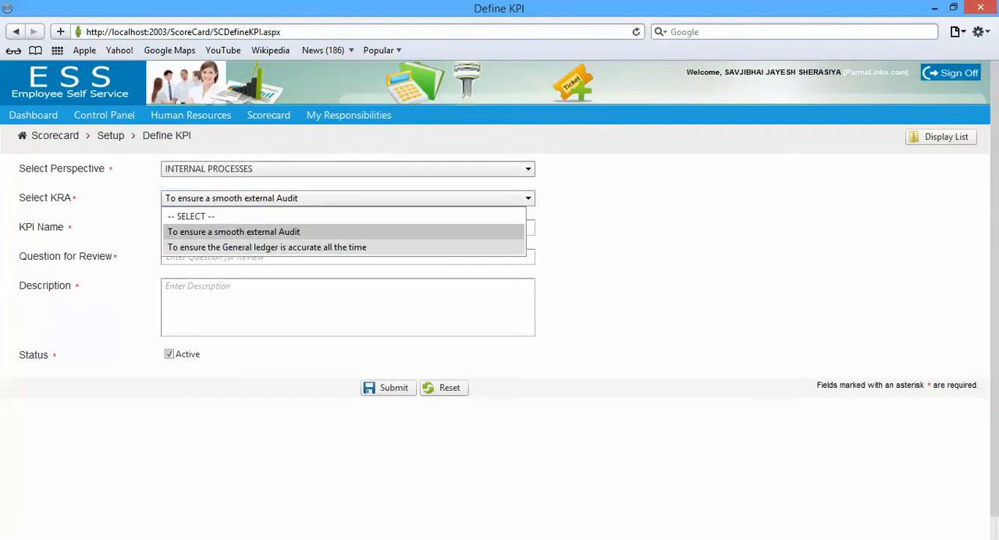
key(Return)
key(Tab)
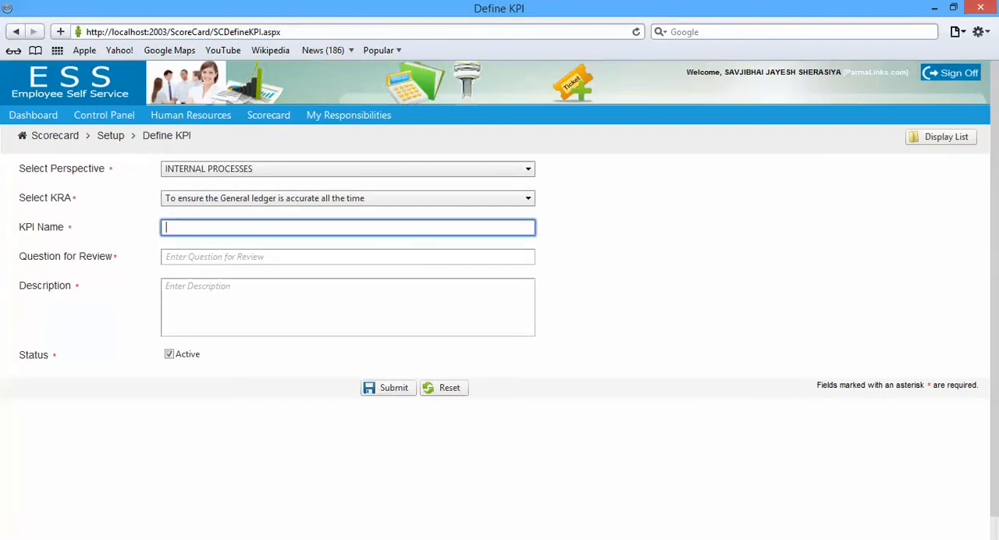
Name the KPI "Weekly GL review and reconciliation for accuracy and completeness" from the copied measure, without its list number
text(1.	Weekly GL review and reconciliation for accuracy and completeness)
click(184, 227)
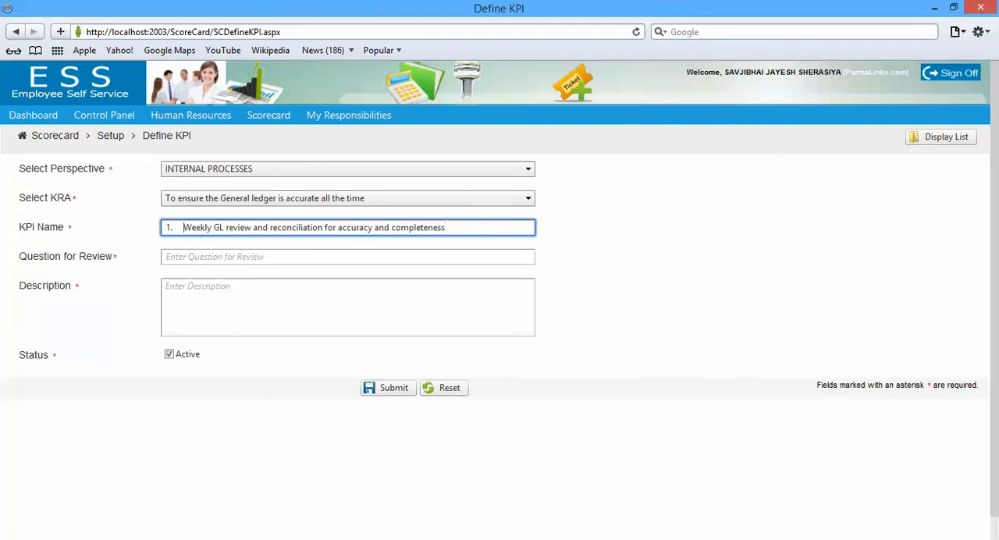
key(BackSpace)
key(BackSpace)
key(BackSpace)
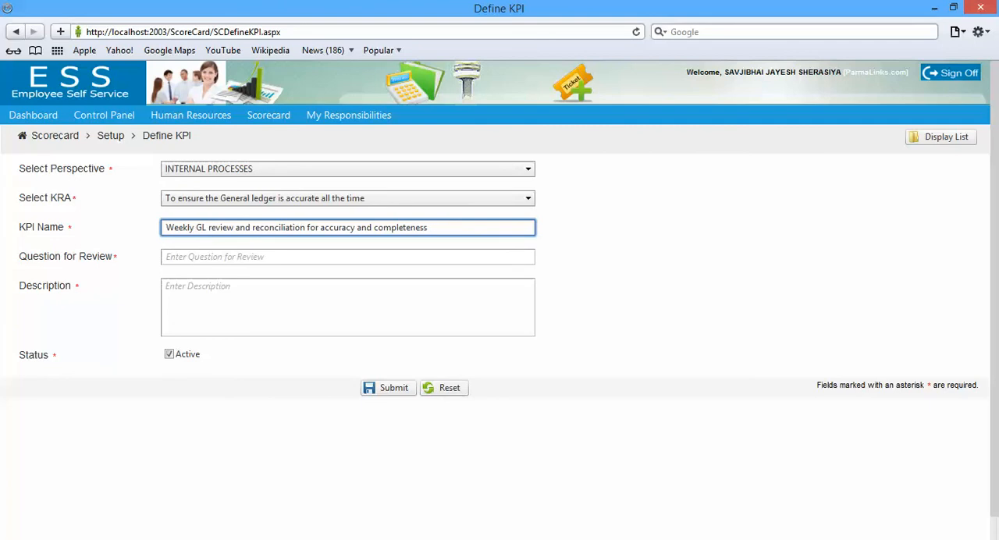
Set the review question to "Weekly GL review and reconciliation for accuracy and completeness?" from the copied measure, without its list number
click(188, 256)
text(1.	Weekly GL review and reconciliation for accuracy and completeness)
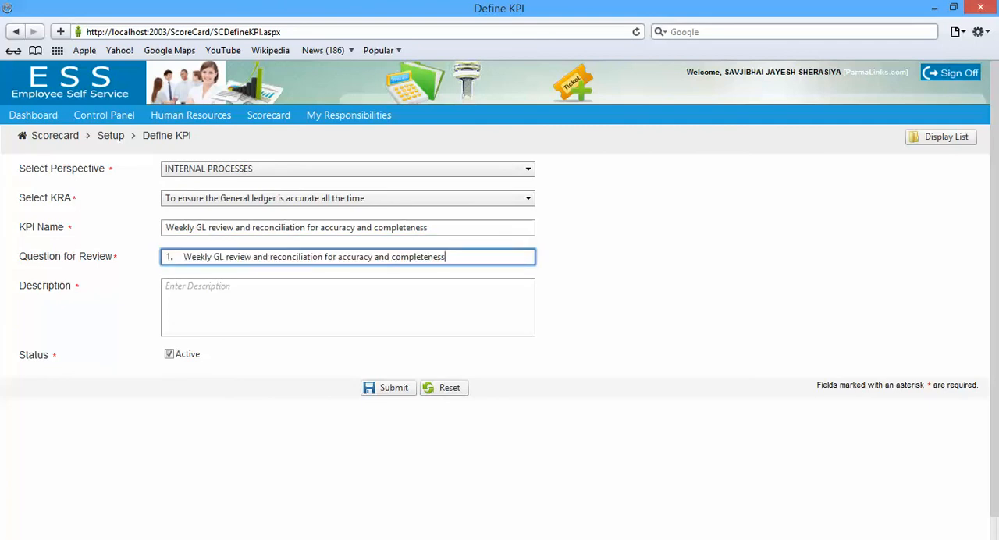
click(184, 257)
key(BackSpace)
key(BackSpace)
key(BackSpace)
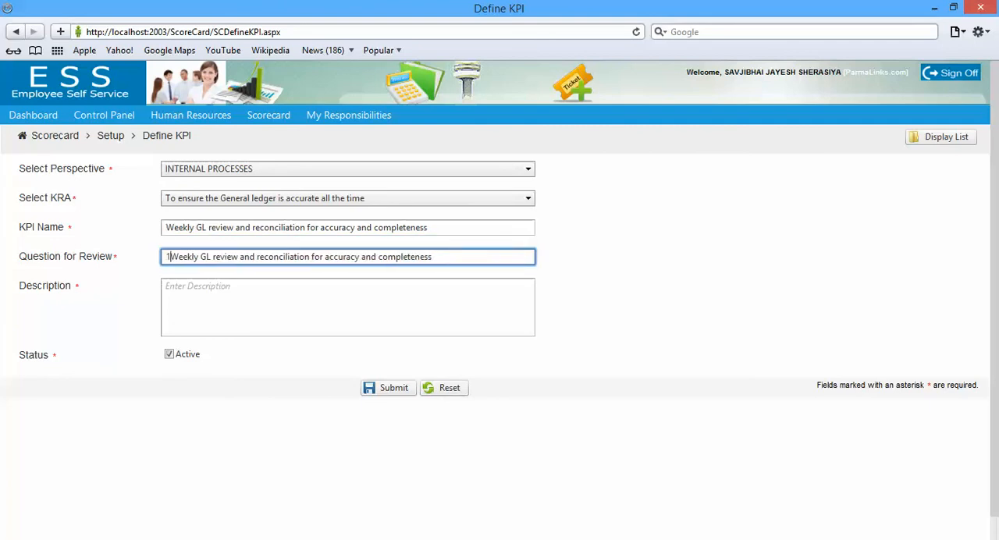
key(End)
text(?)
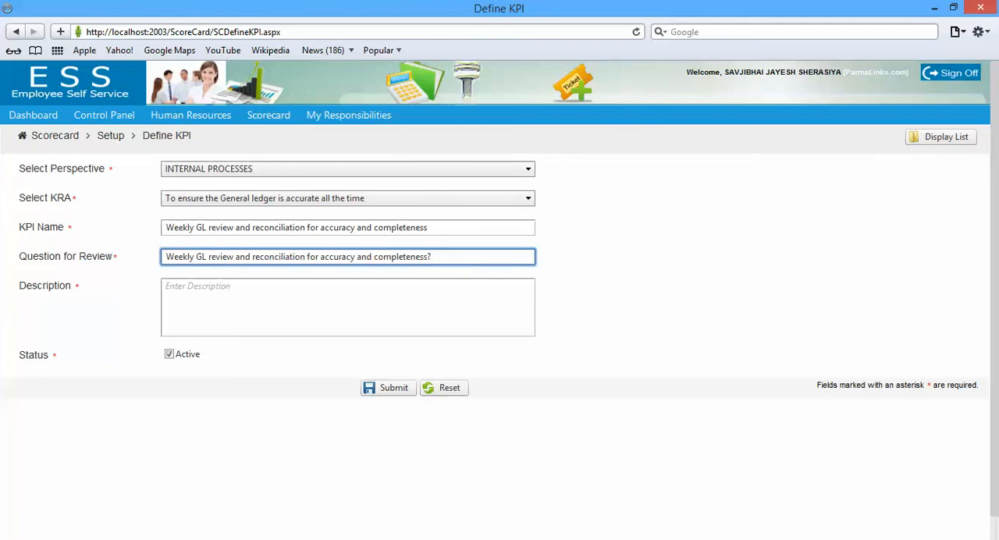
Use the copied weekly GL review measure as the description and submit the KPI
key(Tab)
text(1.	Weekly GL review and reconciliation for accuracy and completeness)
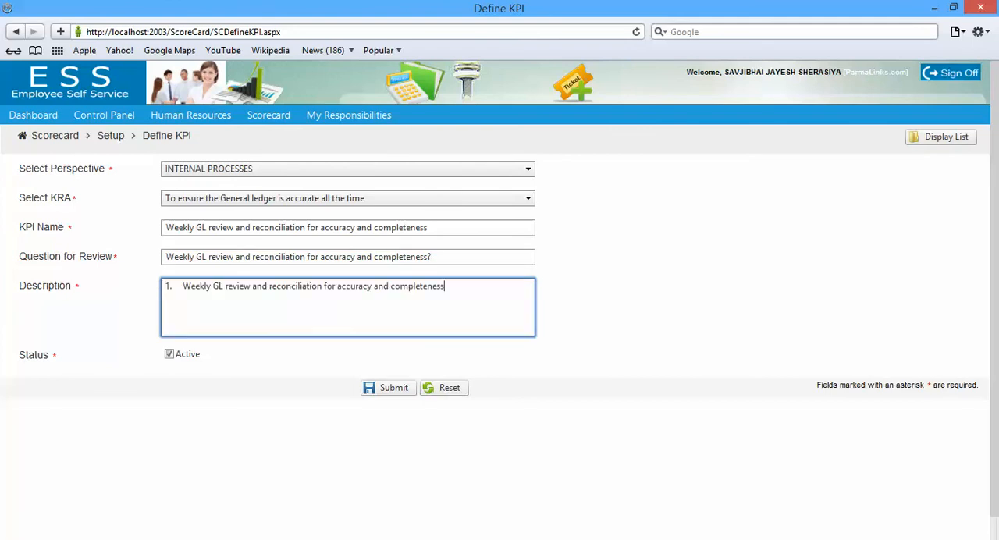
click(389, 387)
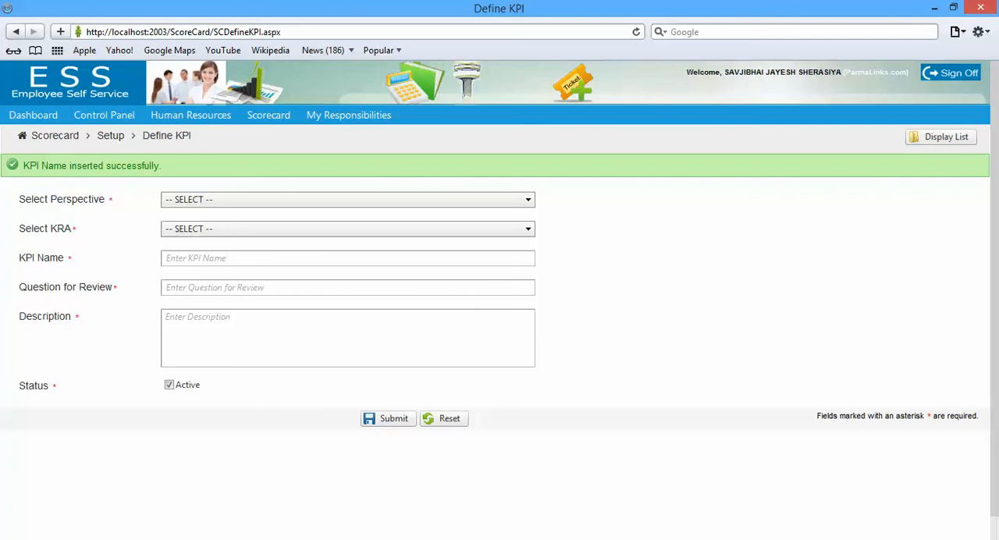
Set the new KPI's perspective to LEARNING & GROWTH and its KRA to "Develop staff's career development plan"
click(347, 200)
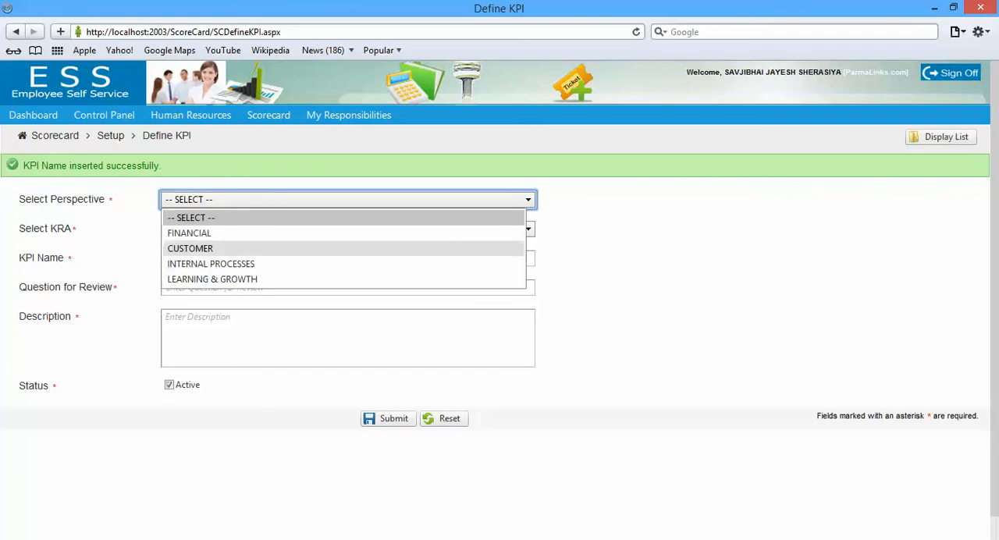
click(212, 278)
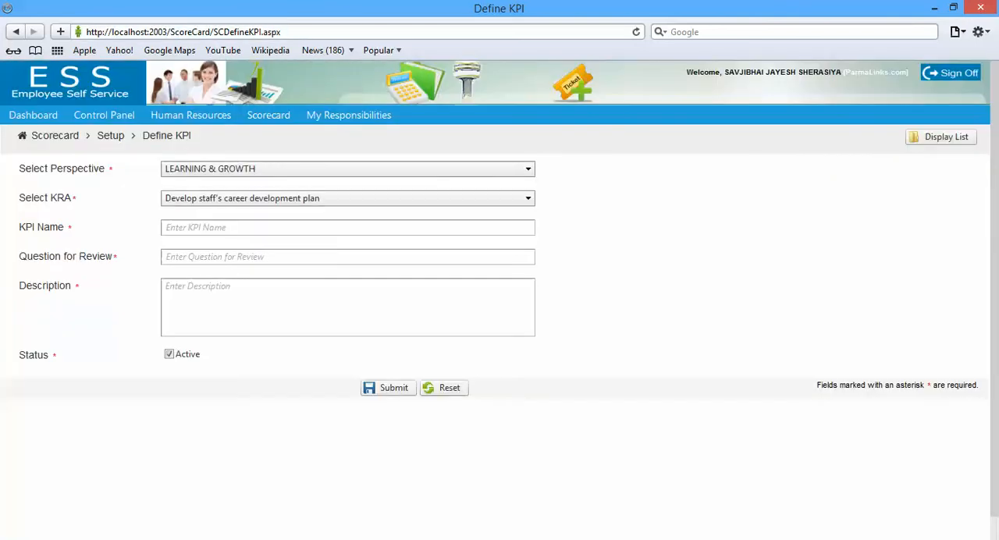
click(347, 198)
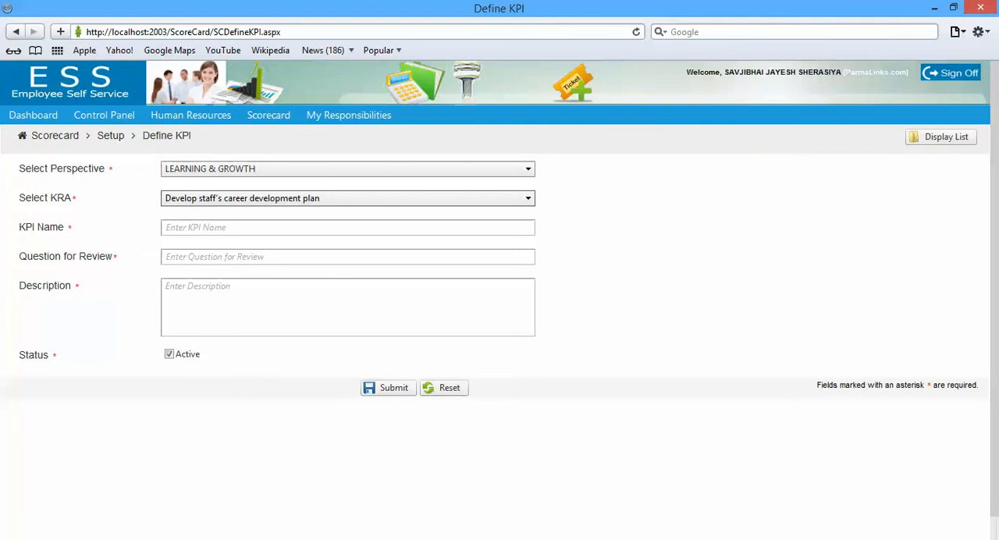
click(347, 198)
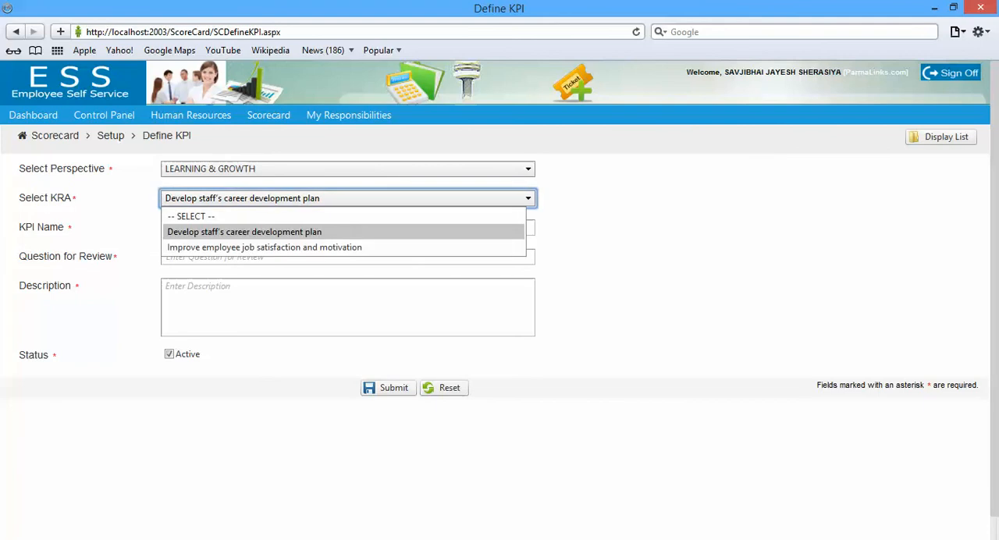
click(244, 231)
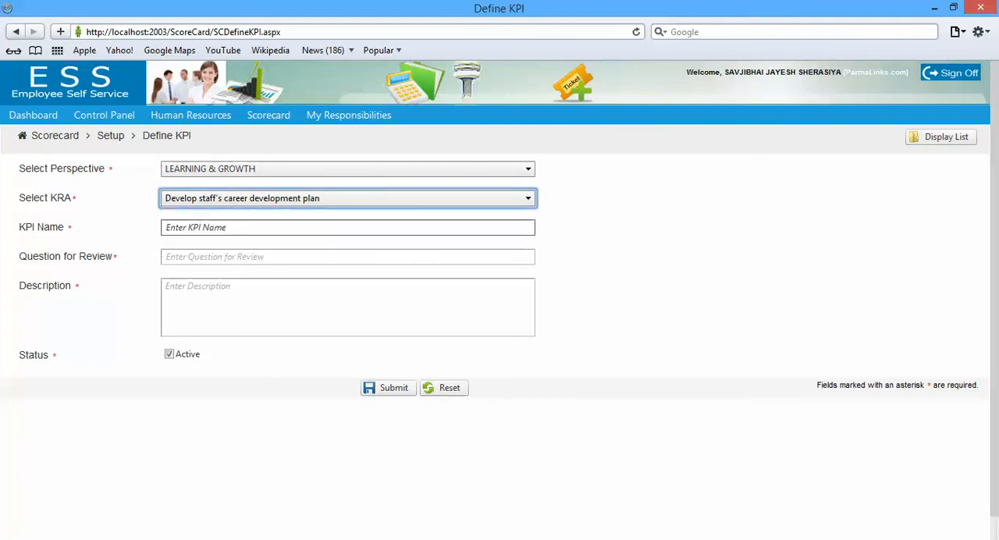
click(244, 229)
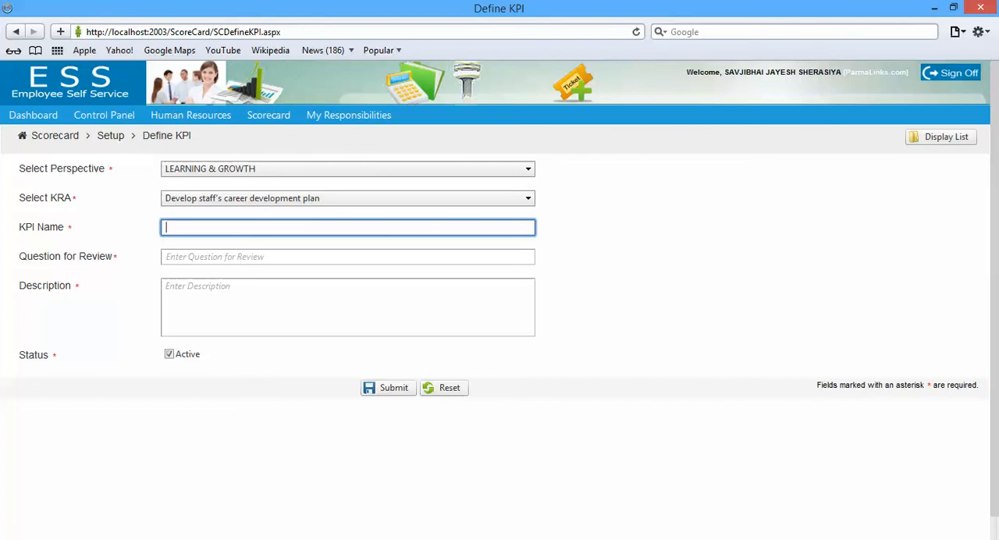
Copy the measure "Ensure staff understand their career path. Existence of a career plan – accepted between manager and staff" from the Word form and return to the browser
key(alt+Tab)
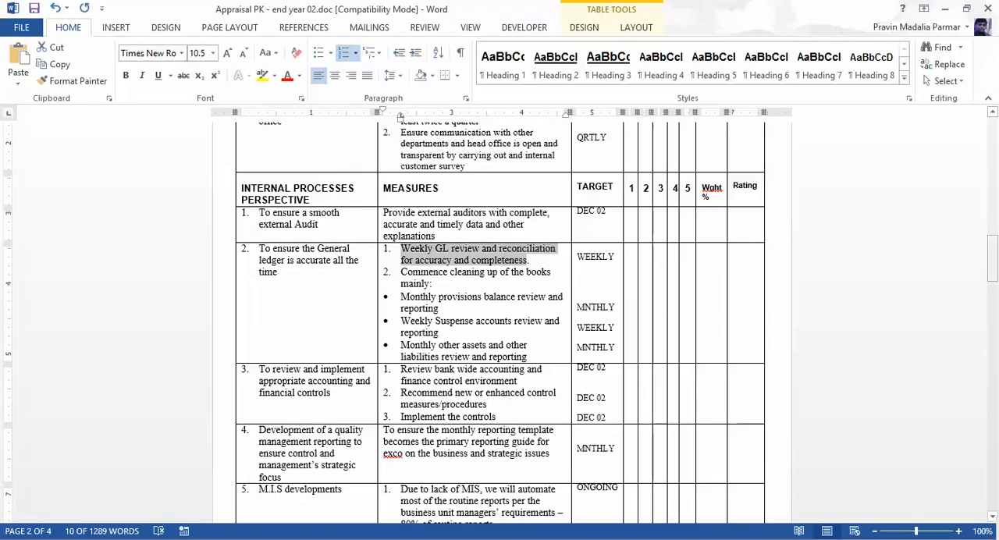
drag(992, 256, 991, 332)
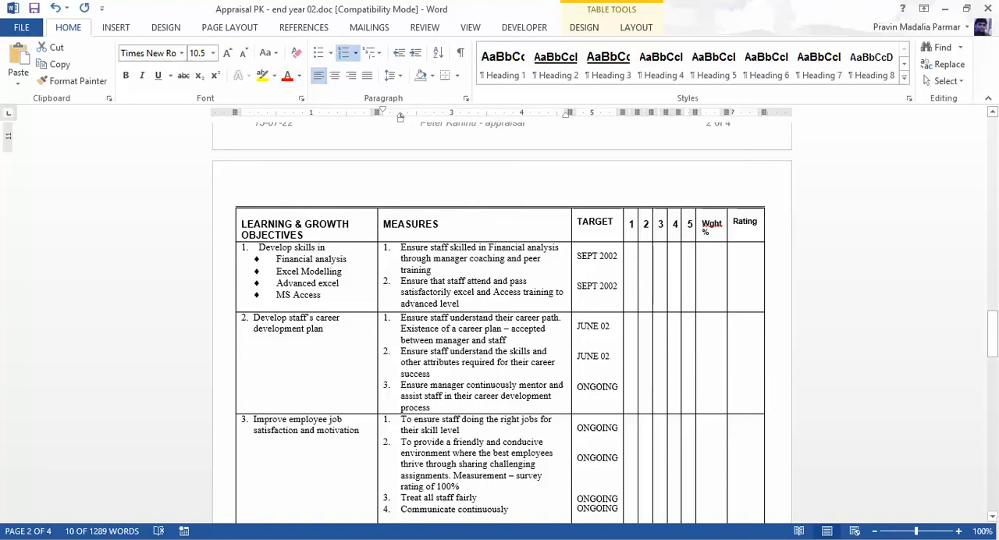
drag(400, 318, 546, 329)
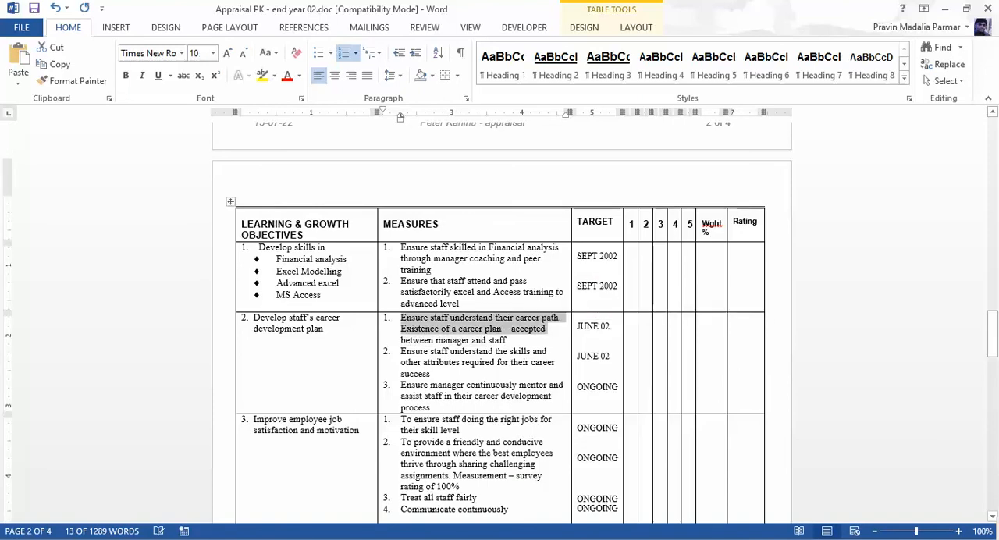
drag(400, 318, 510, 340)
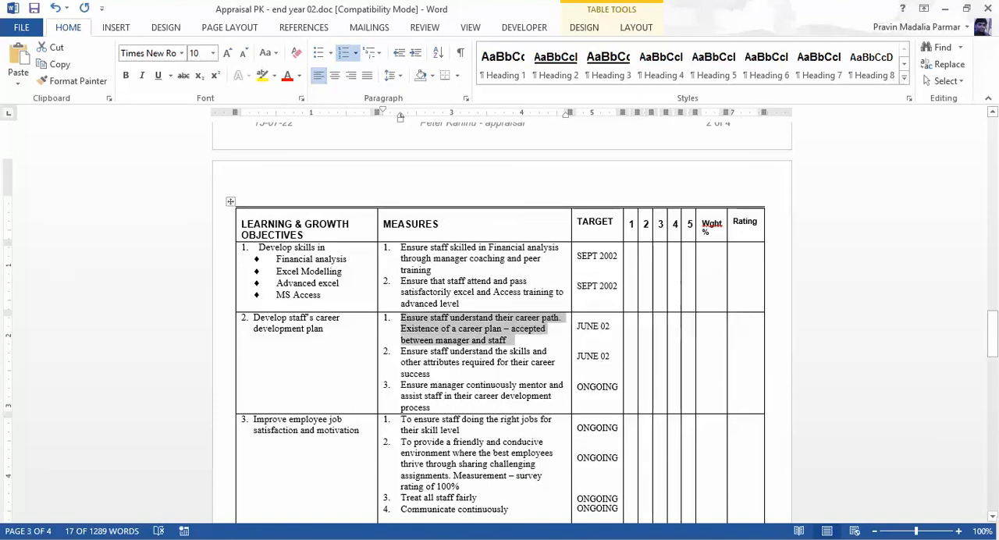
key(alt+Tab)
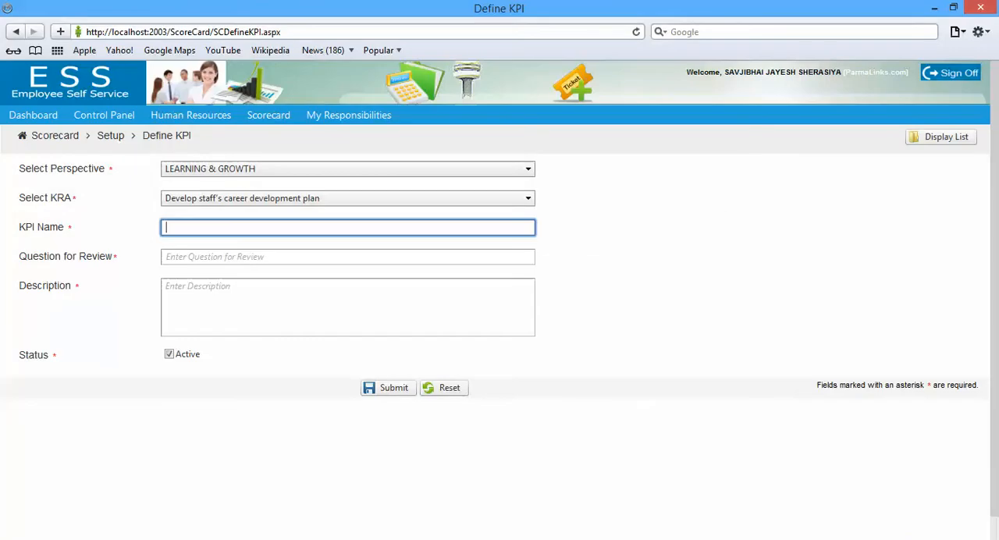
Paste the copied career path measure as both KPI name and review question, and remove the list number from the name
text(1.	Ensure staff understand their career path.  Existence of a career plan – accepted between manager and staff)
key(Tab)
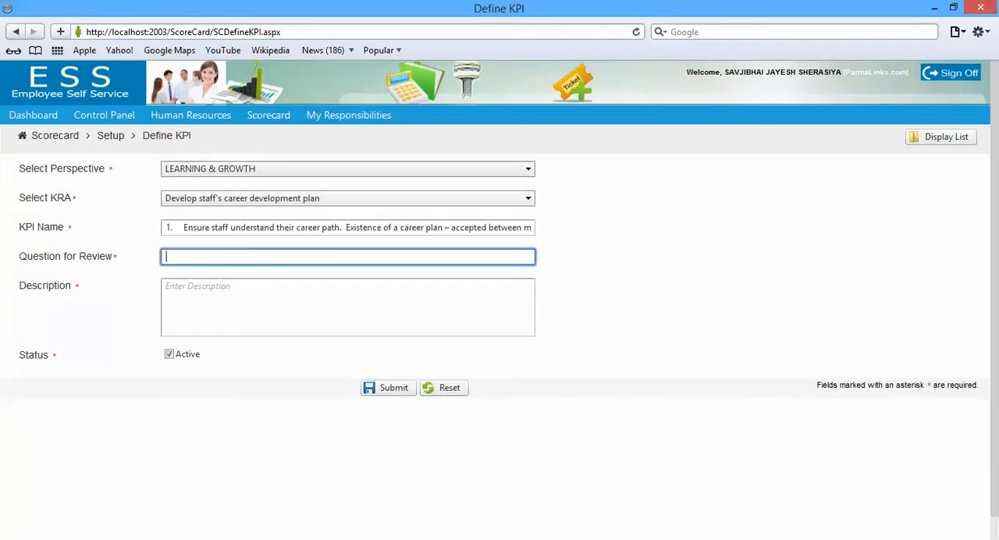
text(1.	Ensure staff understand their career path.  Existence of a career plan – accepted between manager)
click(188, 227)
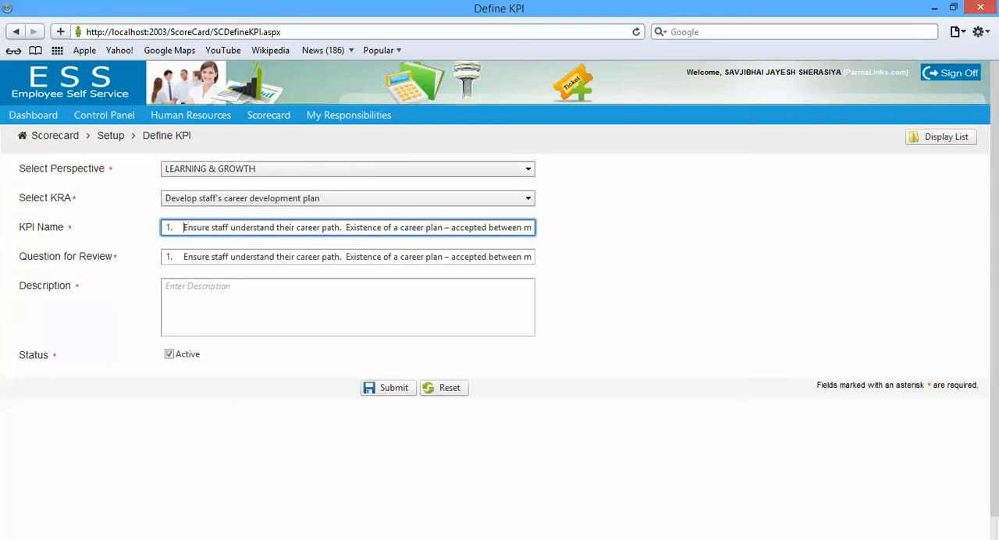
key(BackSpace)
key(BackSpace)
key(BackSpace)
key(Tab)
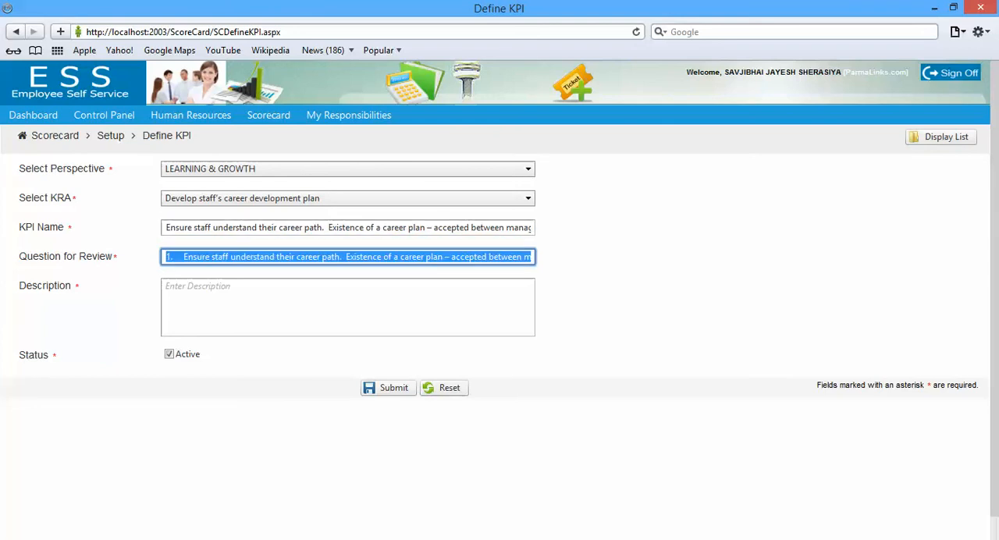
Remove the list number from the career path review question and end it with a question mark
click(184, 257)
key(BackSpace)
key(BackSpace)
key(BackSpace)
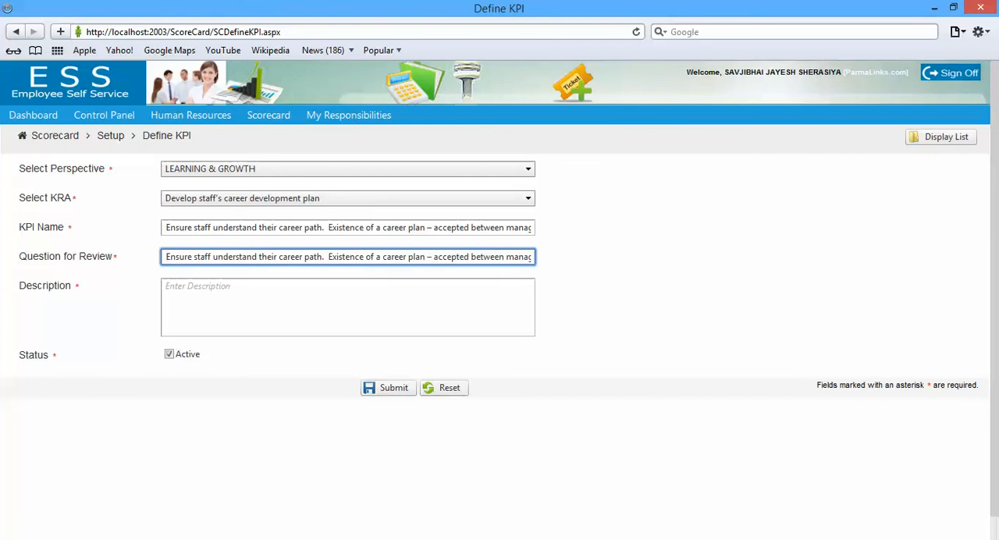
key(End)
text(?)
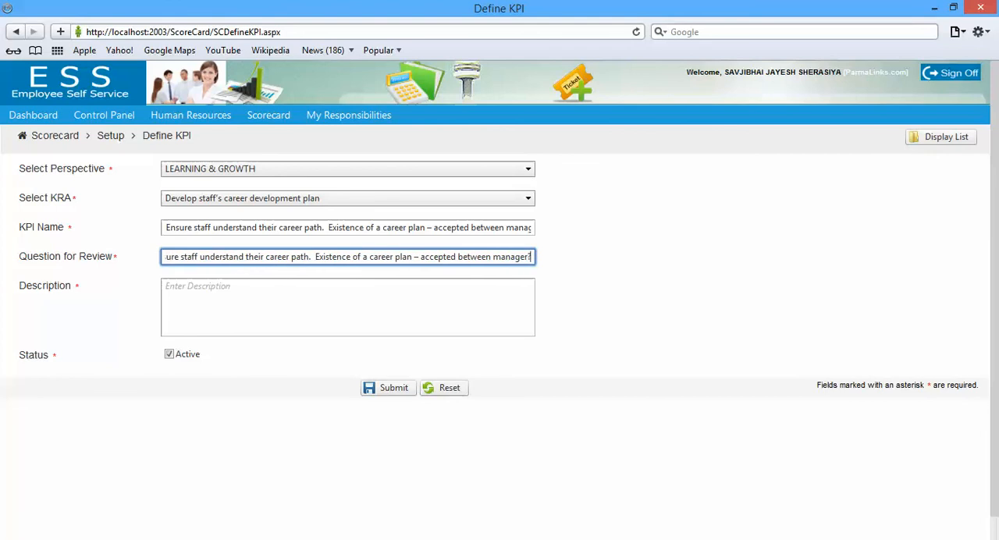
Use the copied career path measure as the description and submit the KPI
key(Tab)
text(1.	Ensure staff understand their career path.  Existence of a career plan – accepted between manager and staff)
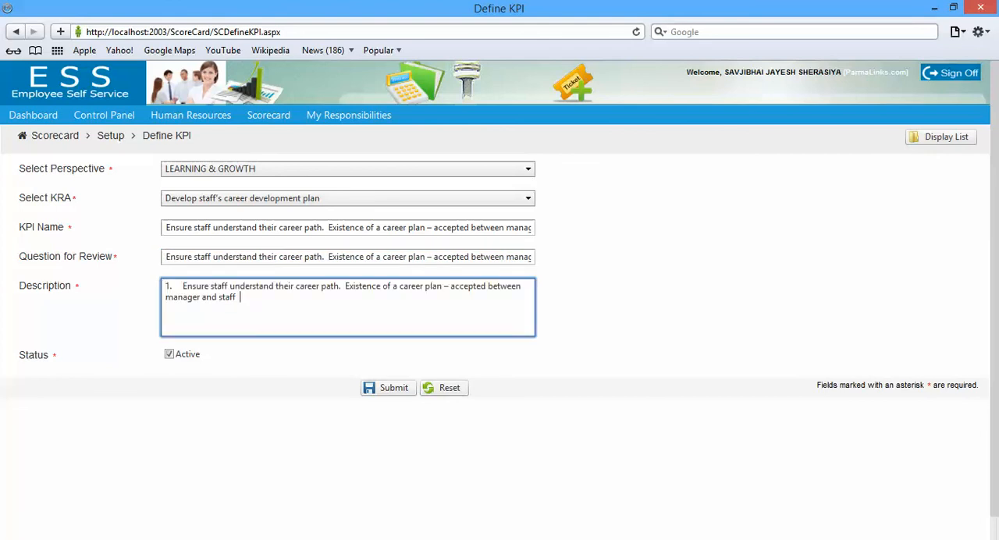
click(388, 387)
Copy the measure "Ensure manager continuously mentor and assist staff in their career development process" from the Word appraisal form and return to the browser's KPI form
key(alt+Tab)
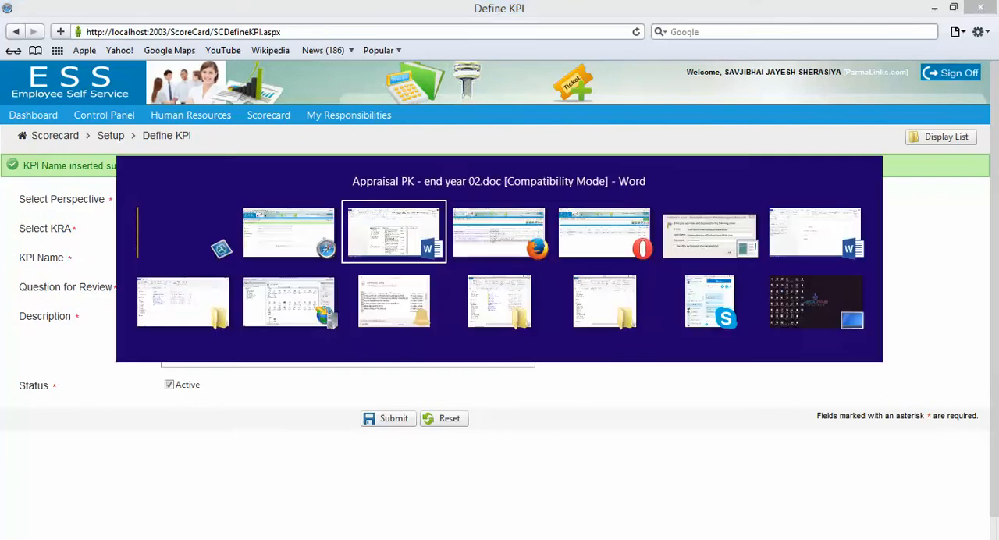
drag(400, 385, 430, 407)
key(ctrl+c)
key(alt+Tab)
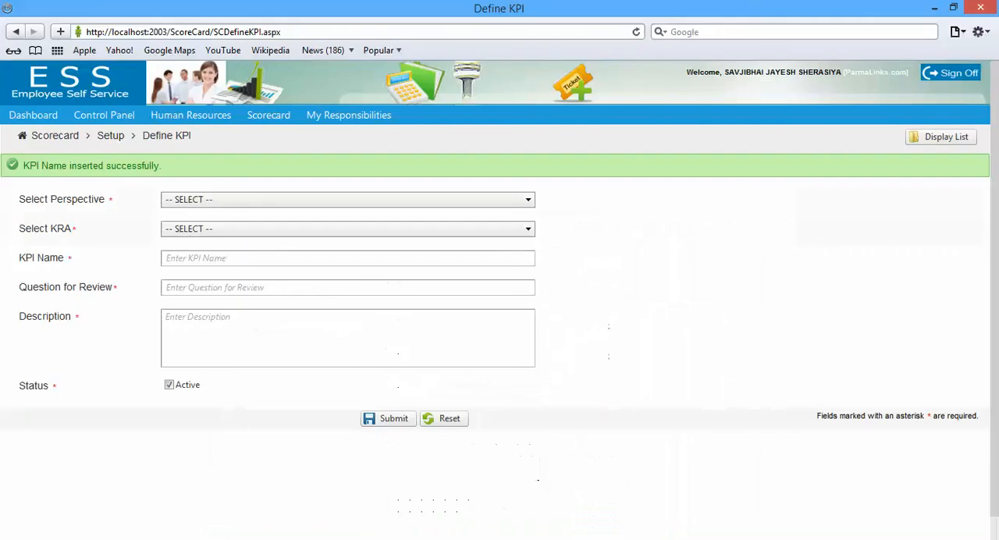
Assign the mentoring KPI to the LEARNING & GROWTH perspective and the KRA "Develop staff's career development plan"
click(347, 199)
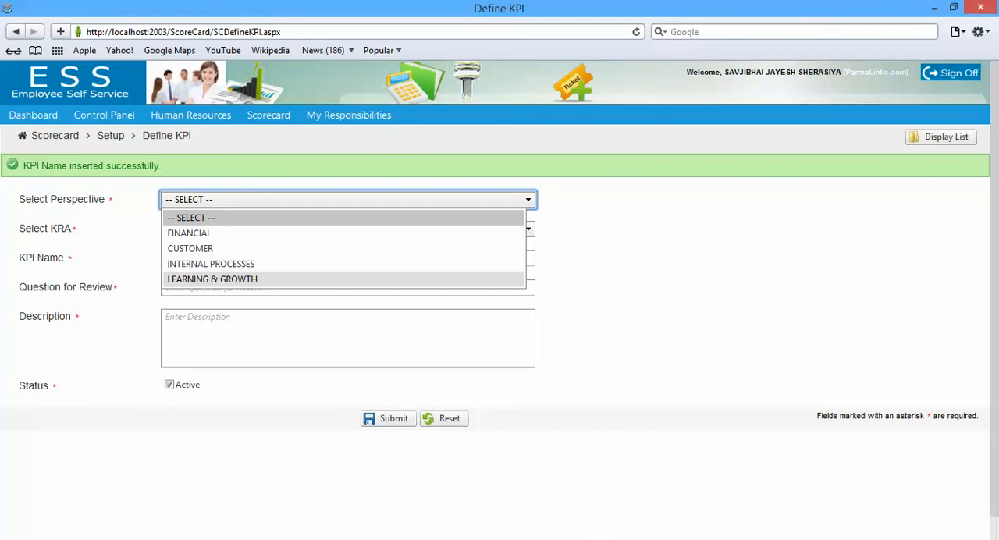
click(342, 279)
click(347, 198)
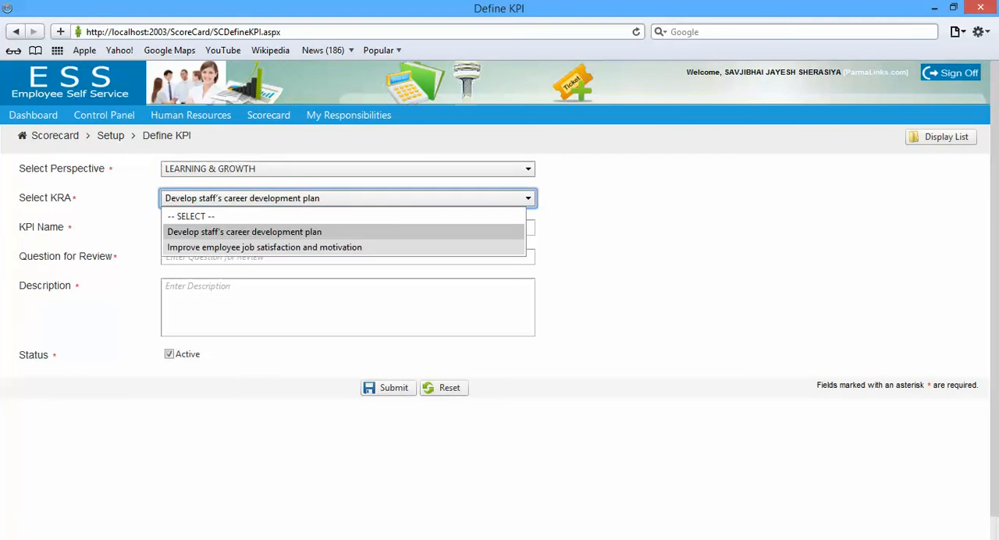
click(341, 231)
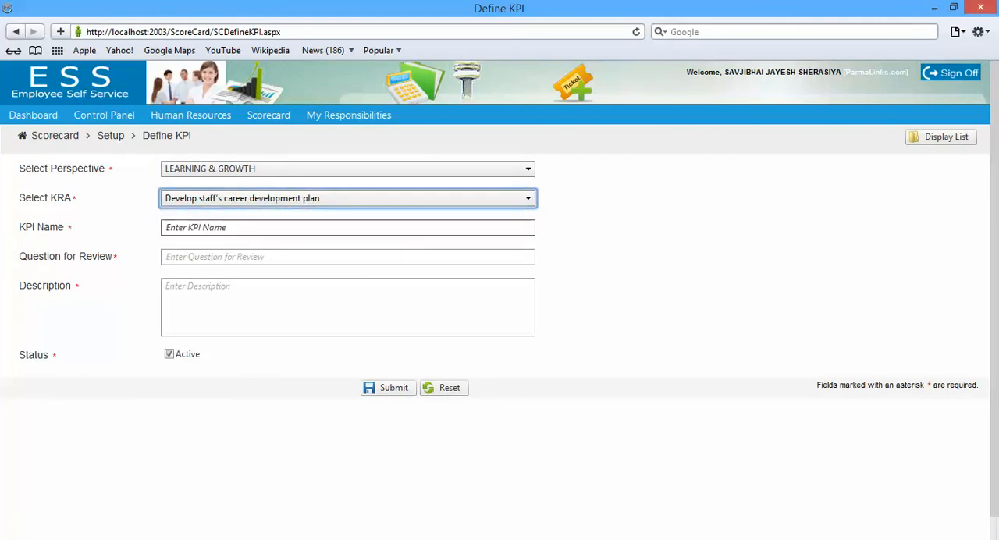
Name the KPI "Ensure manager continuously mentor and assist staff in their career development process" from the copied measure, without its list number
click(347, 227)
key(ctrl+v)
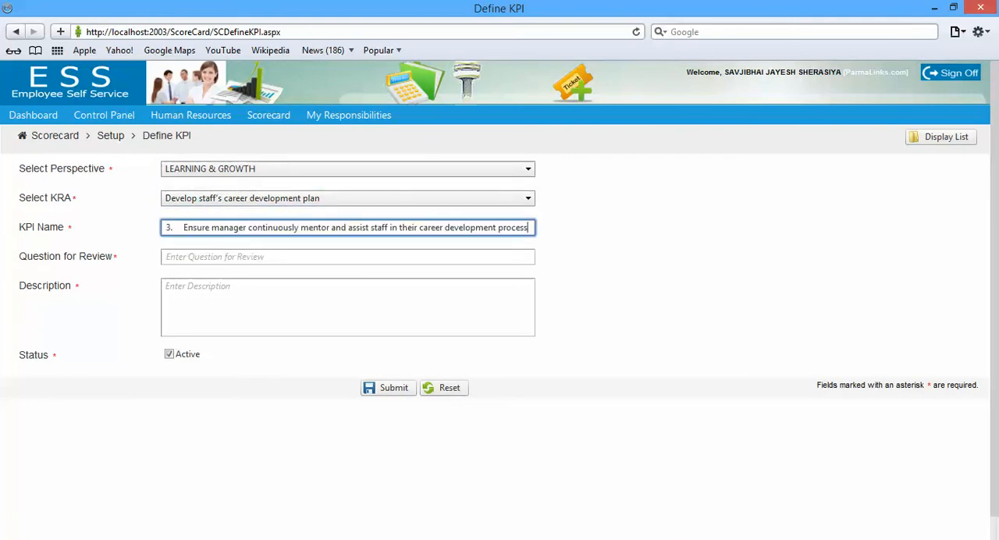
click(183, 228)
key(BackSpace)
key(BackSpace)
key(BackSpace)
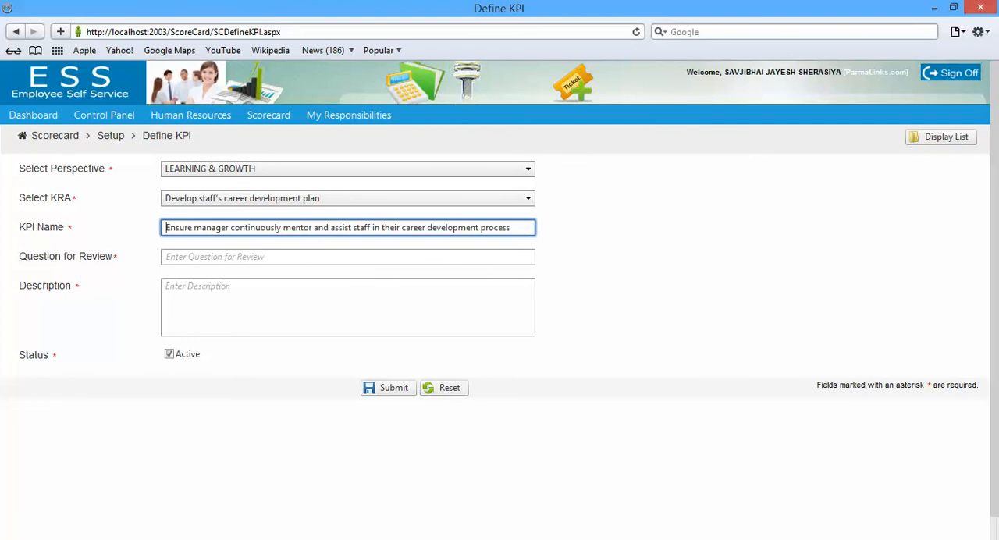
Set the review question to "Ensure manager continuously mentor and assist staff in their career development process?" from the copied measure, without its list number
click(186, 257)
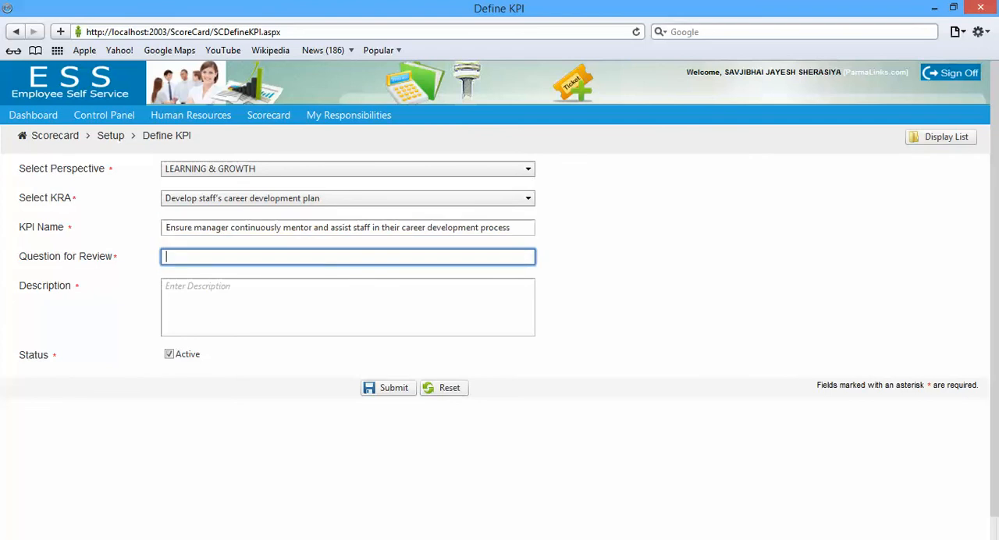
key(ctrl+v)
key(Home)
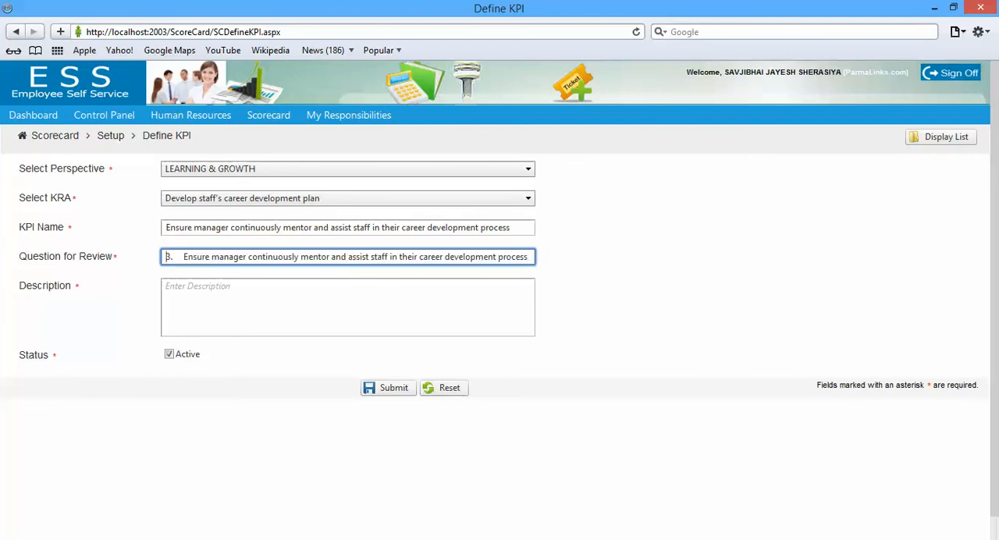
key(Delete)
key(Delete)
key(Delete)
key(Delete)
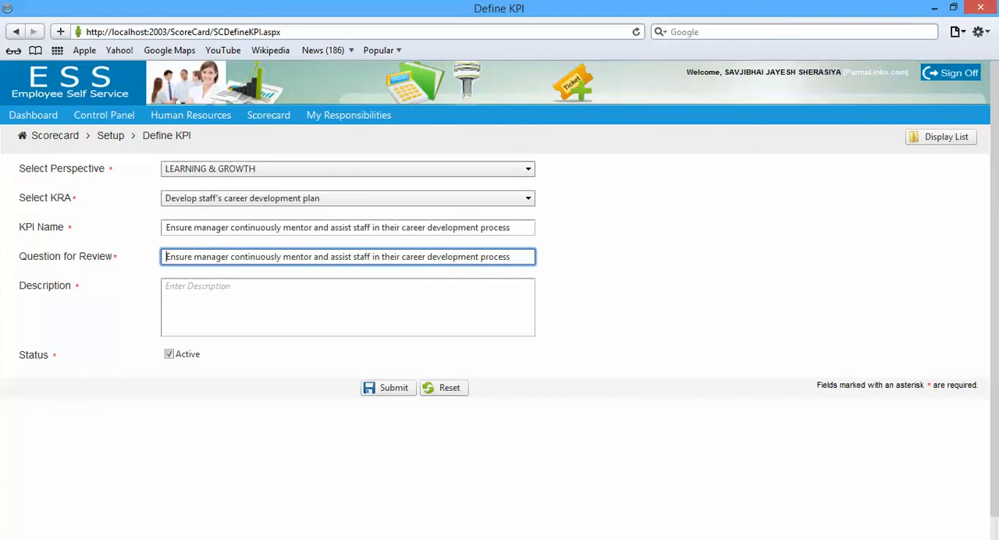
text(?)
Use the copied manager mentoring measure as the description and submit the KPI
key(Tab)
key(ctrl+v)
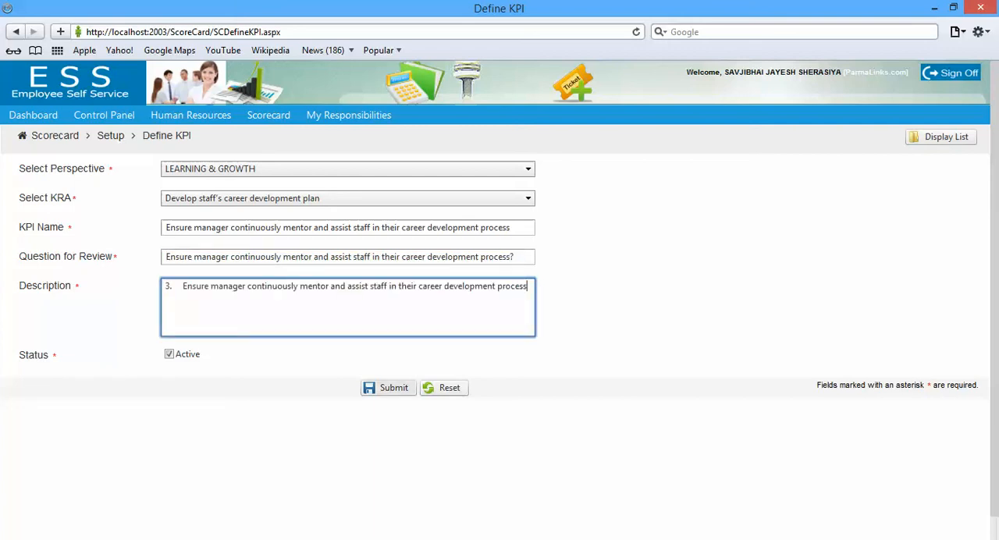
click(388, 388)
Copy the Word measure about a friendly and conducive environment, and assign the new KPI to LEARNING & GROWTH and "Improve employee job satisfaction and motivation"
key(alt+Tab)
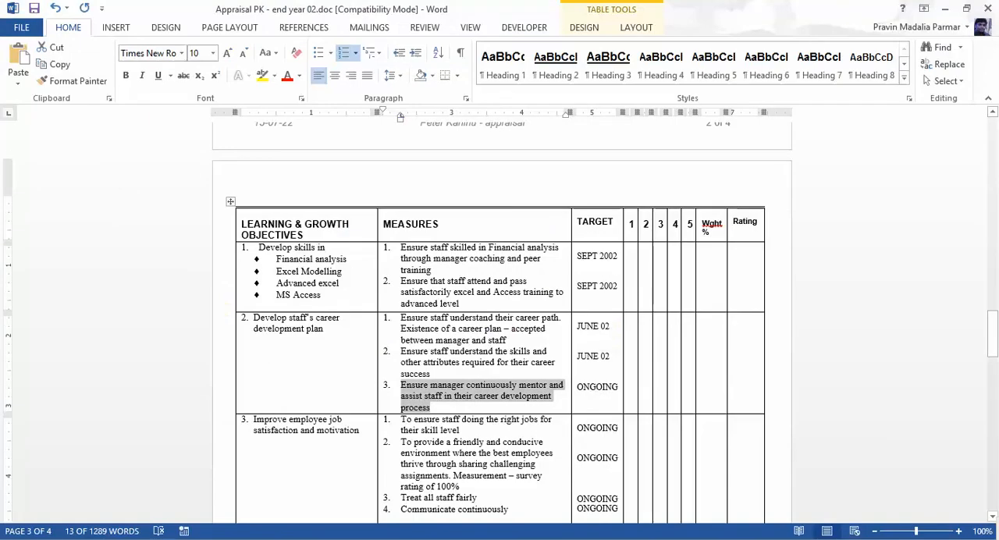
drag(400, 442, 461, 486)
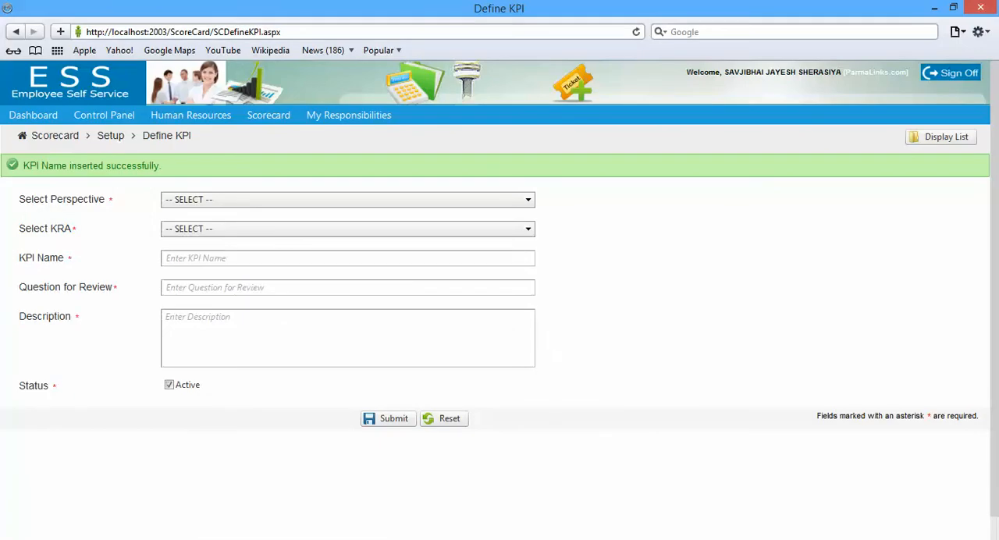
click(343, 200)
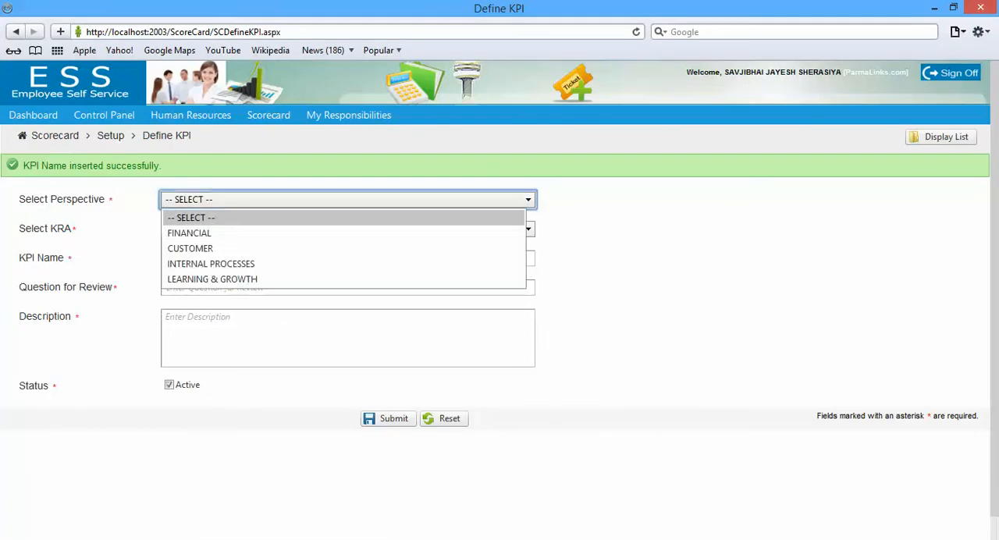
click(226, 279)
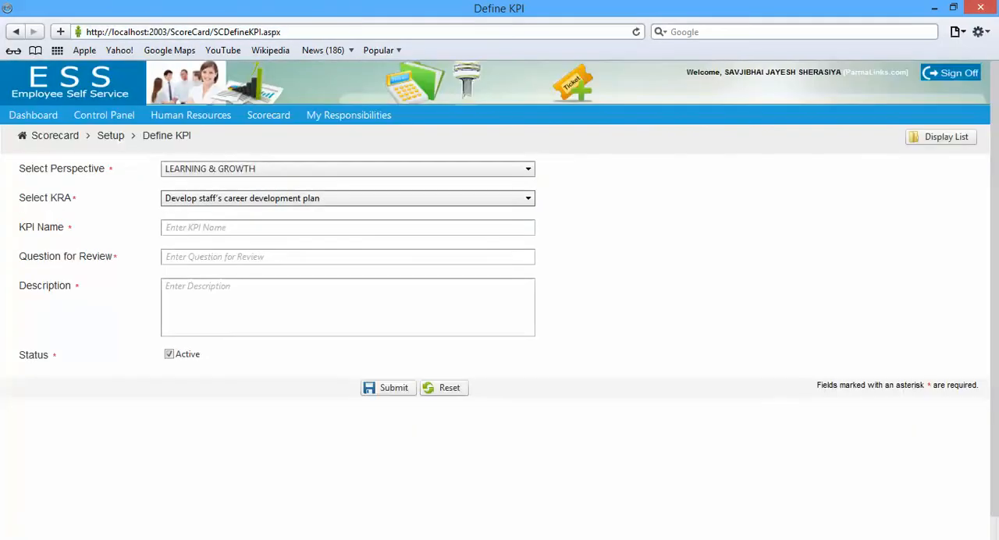
click(242, 199)
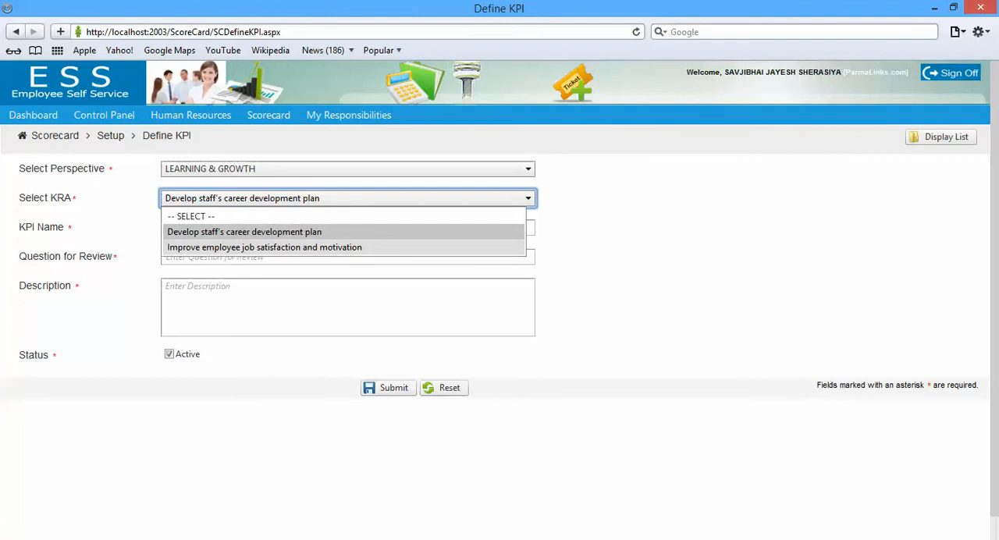
click(264, 247)
key(alt+Tab)
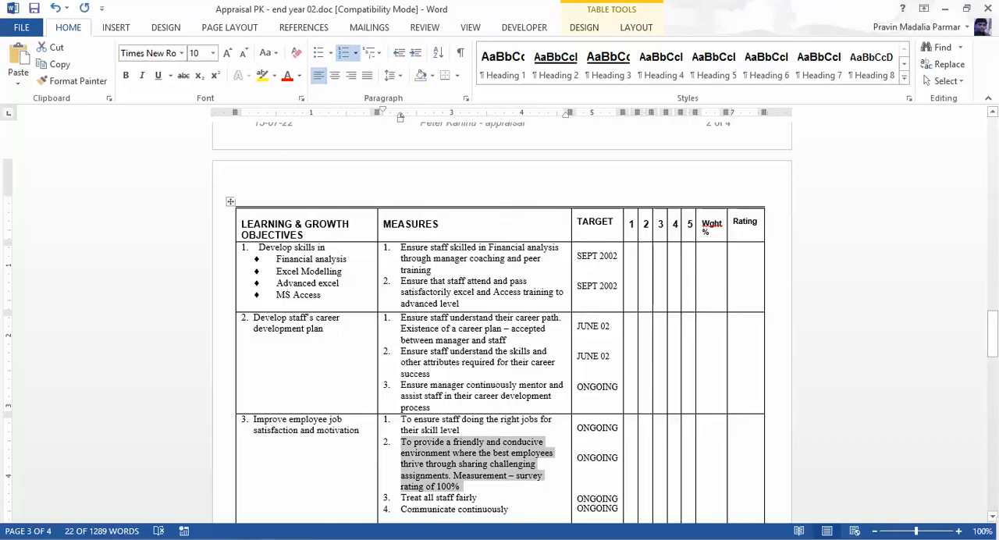
key(alt+Tab)
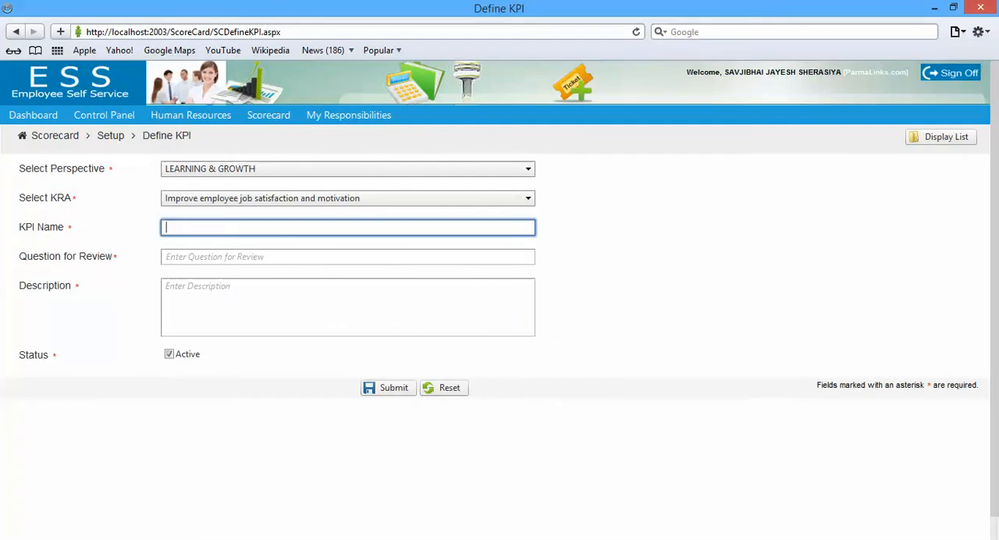
Name the KPI from the copied measure starting "To provide a friendly and conducive environment where the best employees thrive", without its list number
key(ctrl+v)
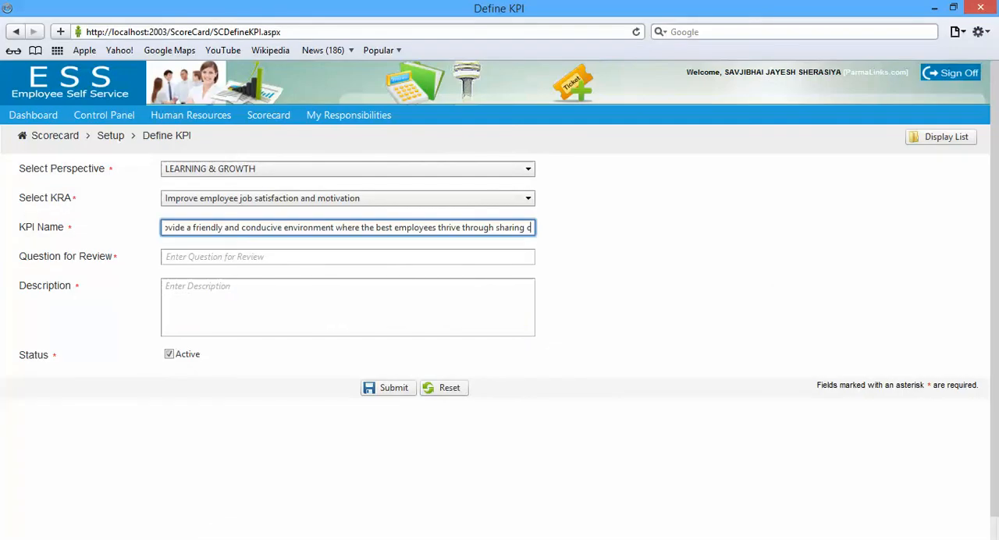
key(Home)
key(Delete)
key(Delete)
key(Delete)
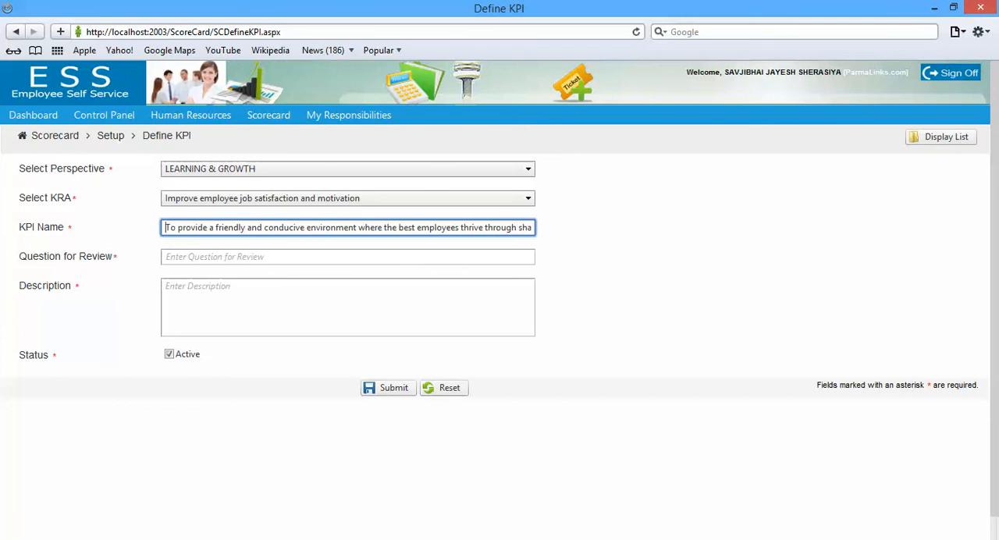
Fill the review question with the copied friendly-environment measure, without its list number
key(Tab)
key(ctrl+v)
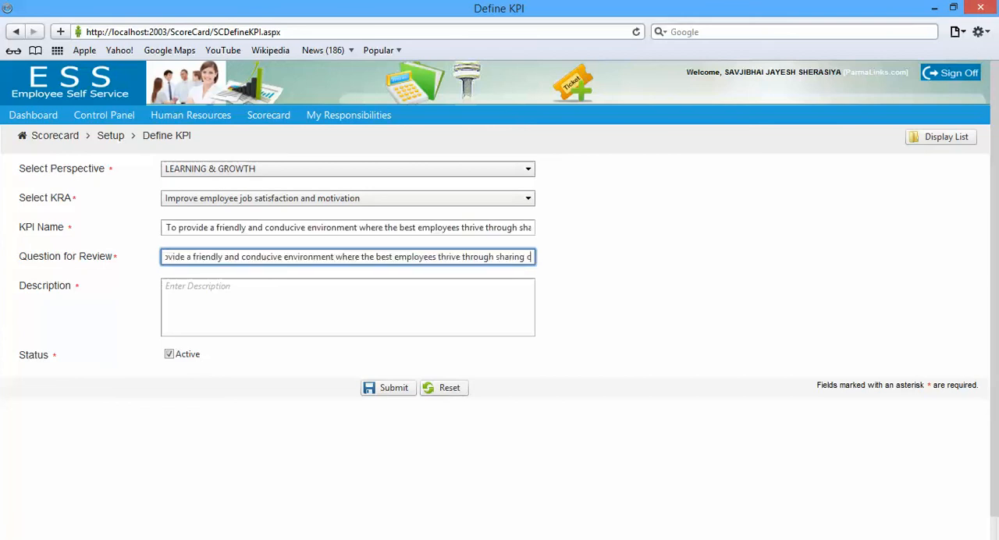
key(Home)
key(Delete)
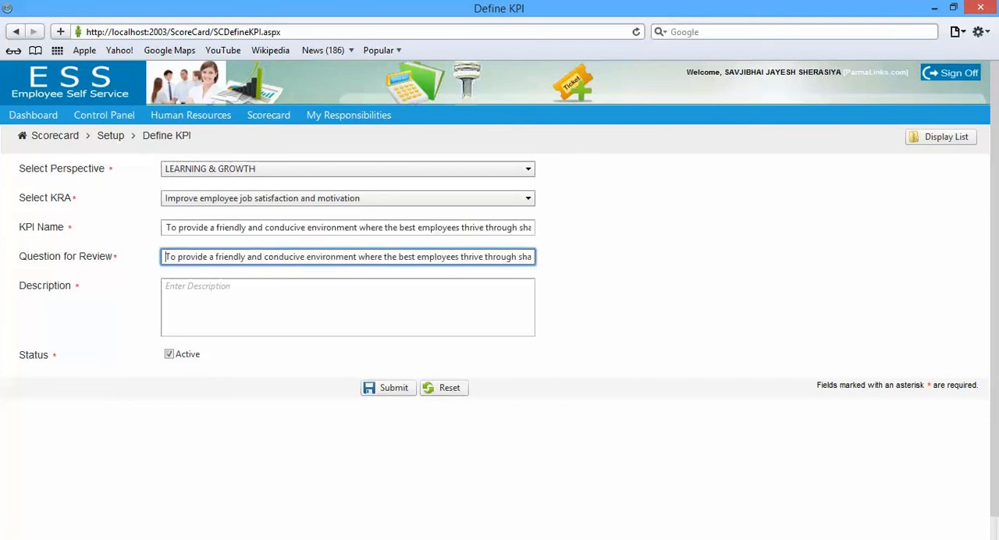
Use the full copied friendly-environment measure as the description and submit the KPI
key(Tab)
text(2.	To provide a friendly and conducive environment where the best employees thrive through sharing challenging assignments. Measurement – survey rating of 100%)
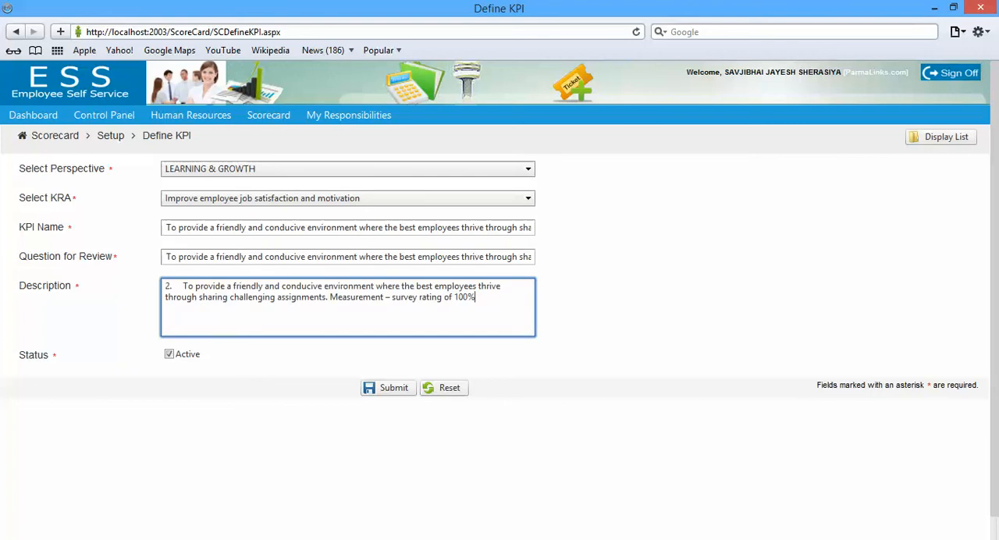
click(387, 388)
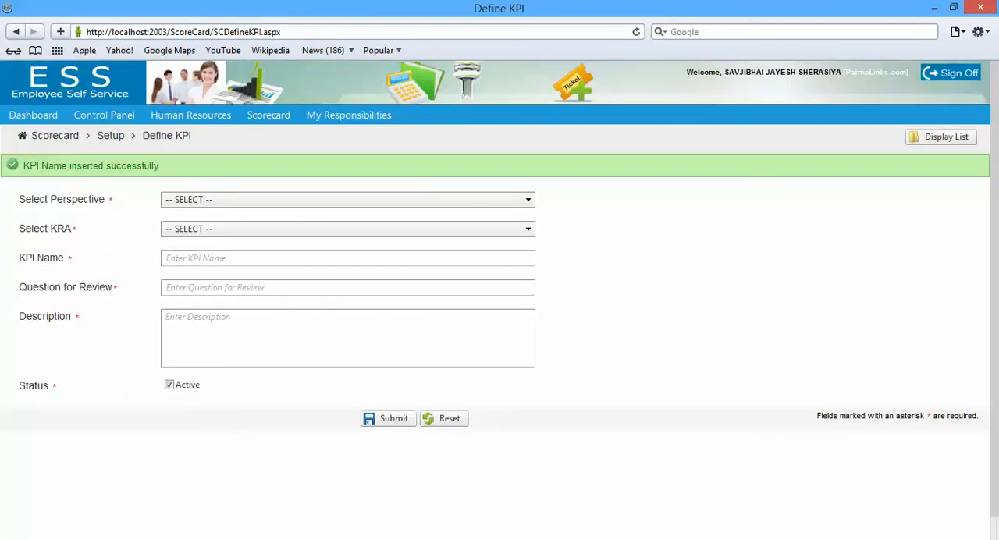
Display the list of defined KPIs to review their KRAs and perspectives
click(940, 137)
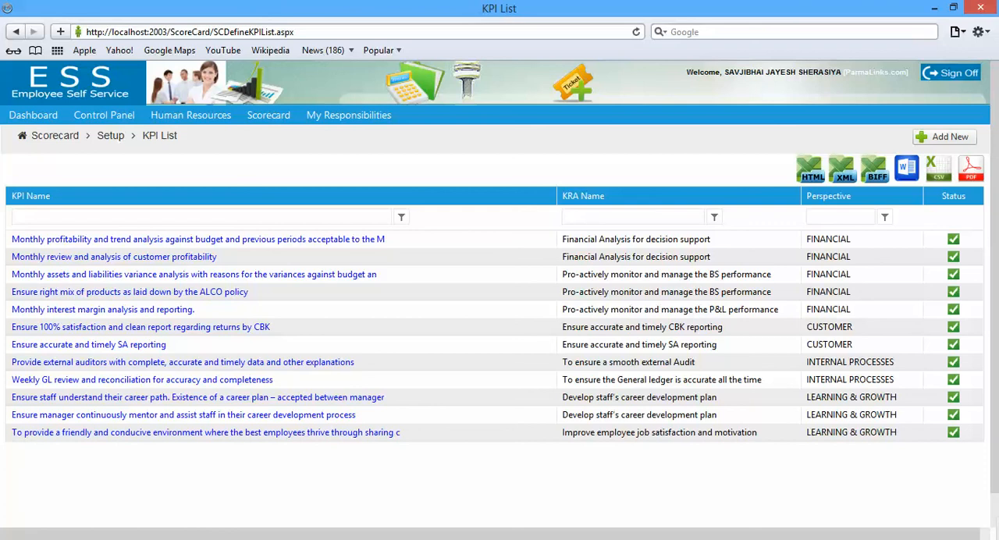
mouse_move(268, 115)
mouse_move(276, 135)
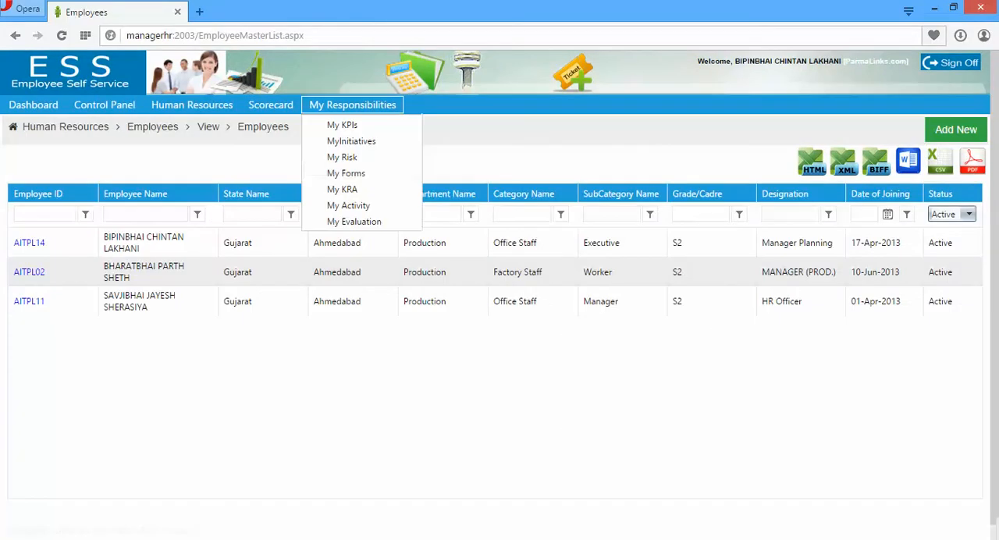
Switch to the Opera session of the other employee and view the scorecard's KRA list
mouse_move(270, 105)
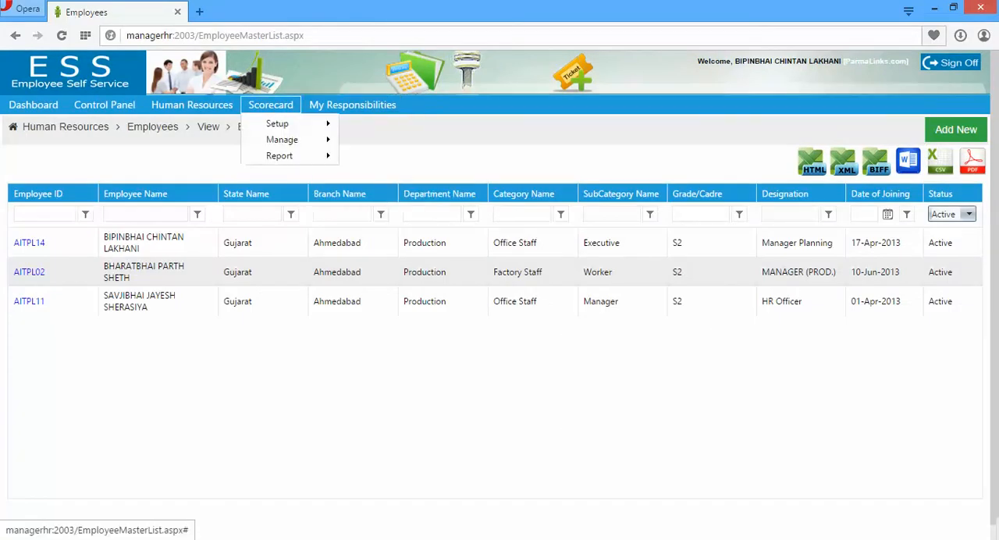
mouse_move(277, 125)
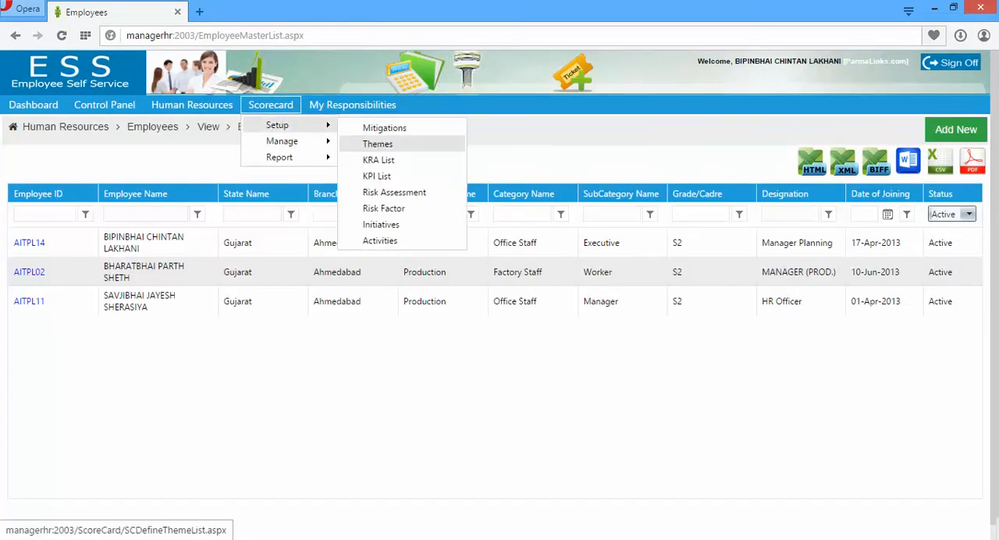
click(378, 160)
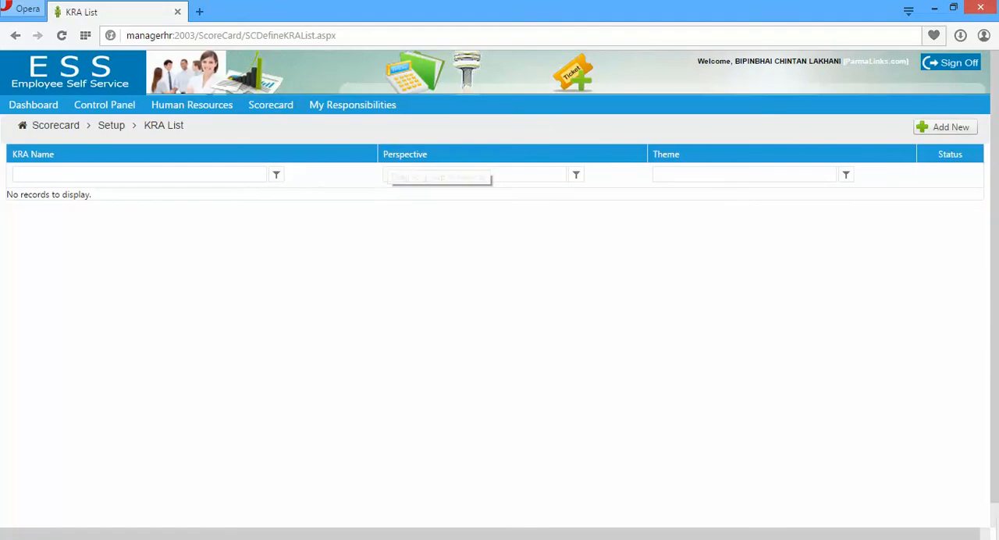
mouse_move(270, 104)
mouse_move(277, 125)
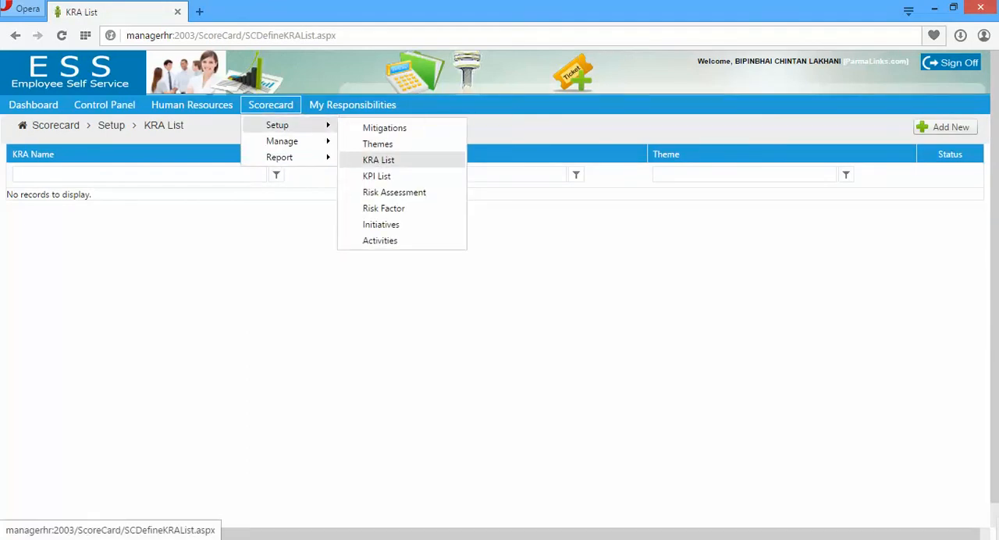
click(378, 160)
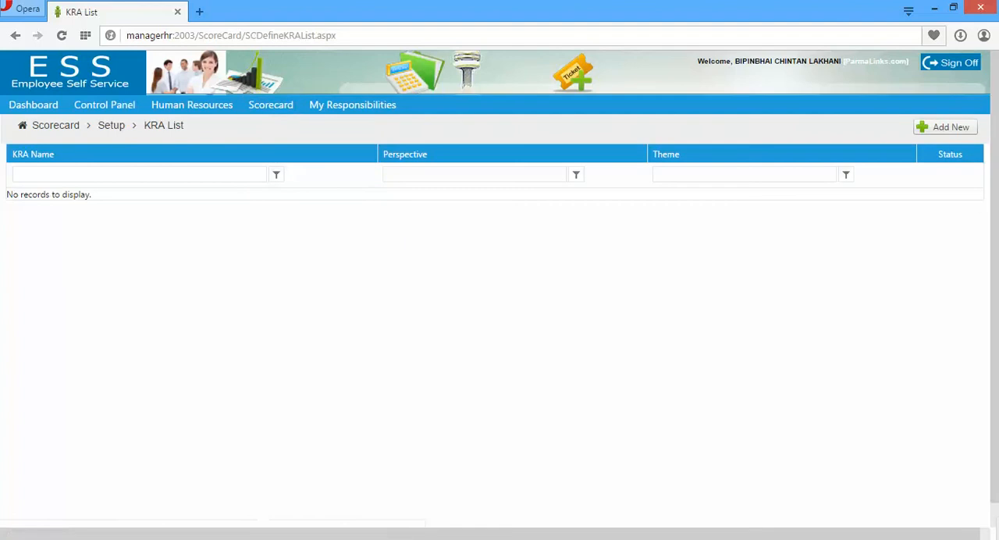
mouse_move(270, 104)
mouse_move(282, 140)
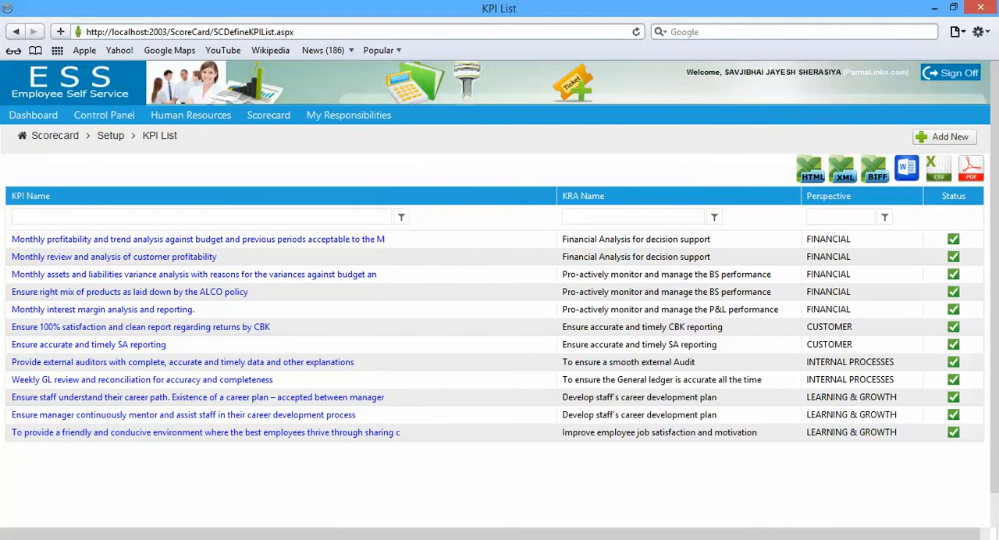
Return to the browser session with the KPI list and open the scorecard's KPI Target Setup page
mouse_move(269, 116)
mouse_move(281, 151)
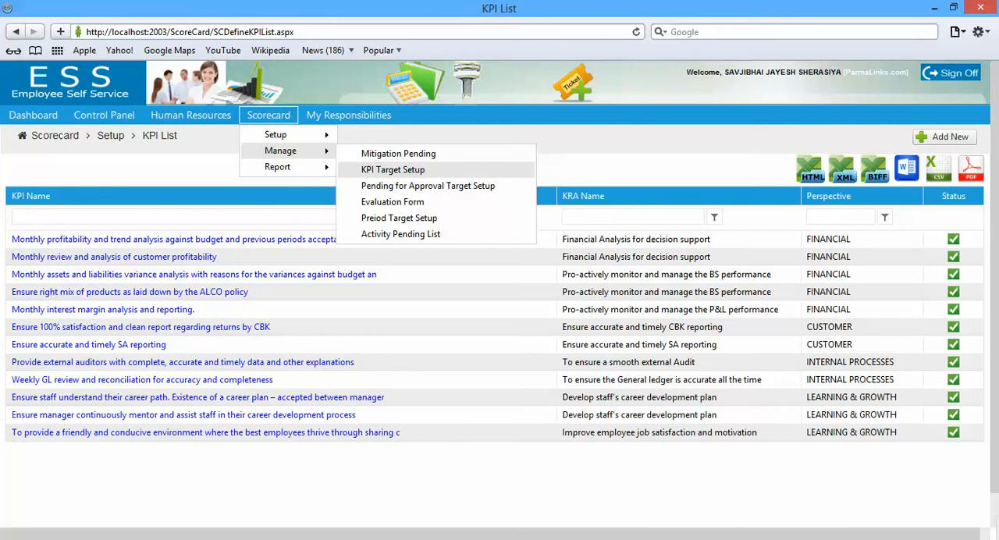
mouse_move(281, 134)
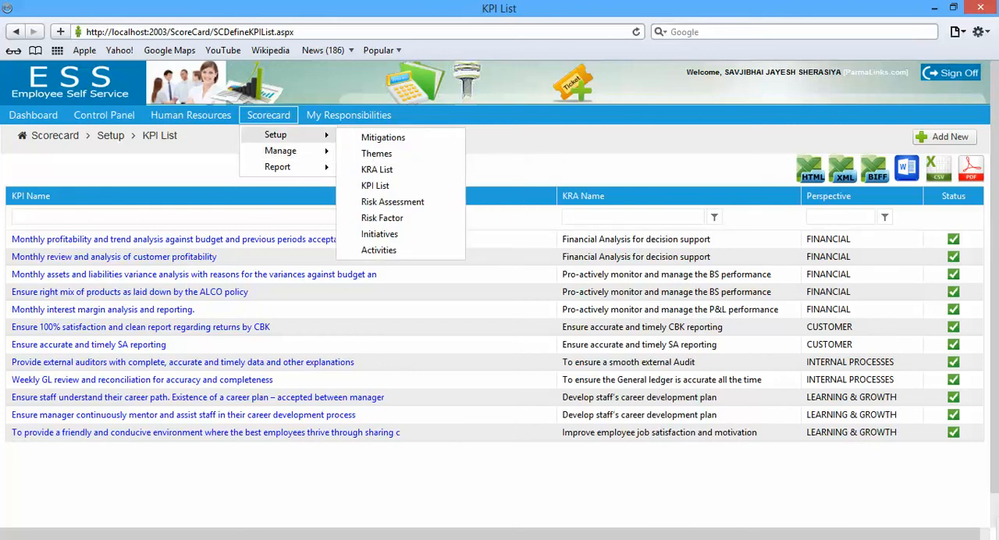
click(392, 169)
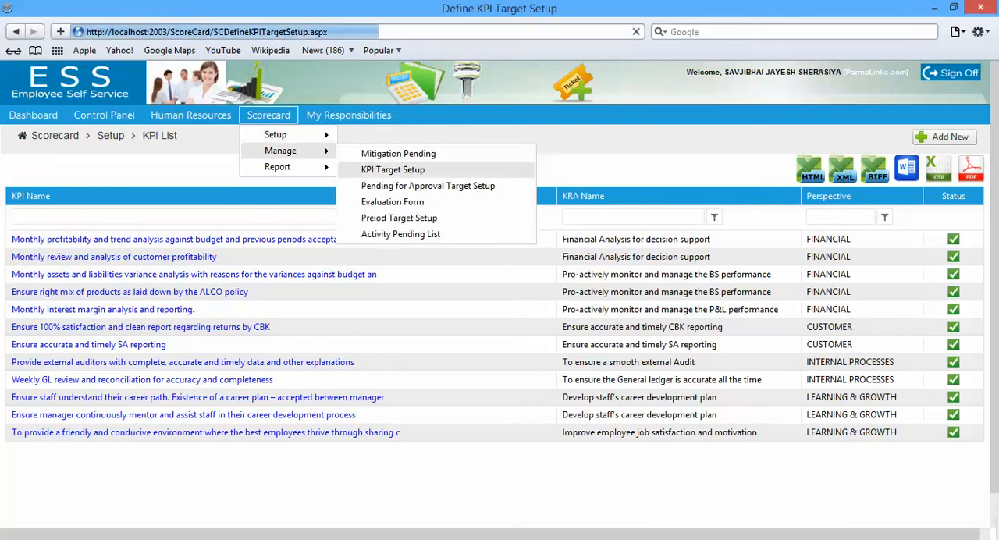